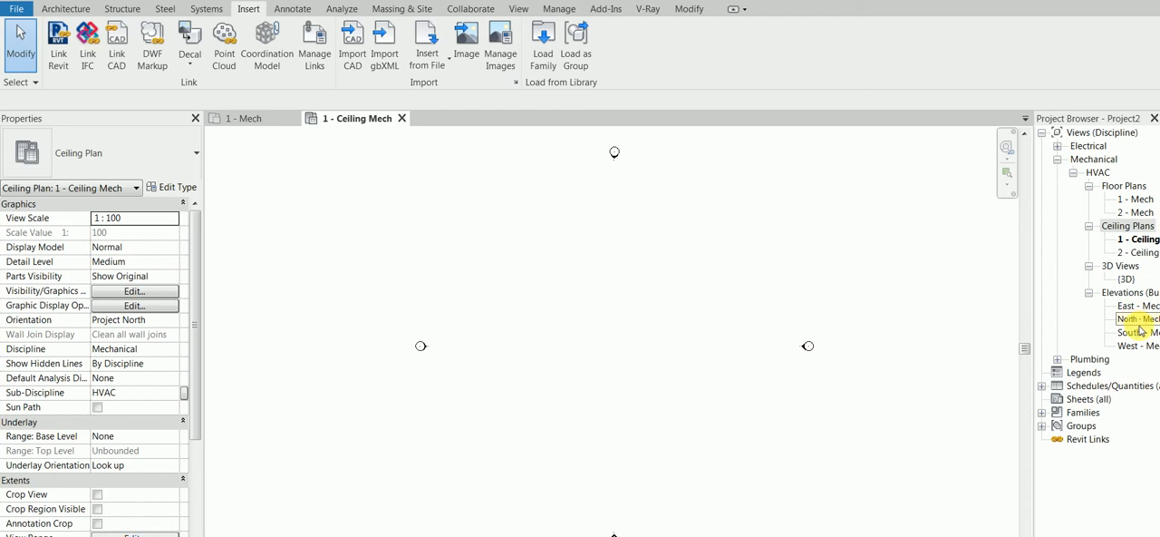
Open the South - Mech elevation and extend the host project's Level 1 and Level 2 heads out past the linked model's level heads.
double_click(1138, 332)
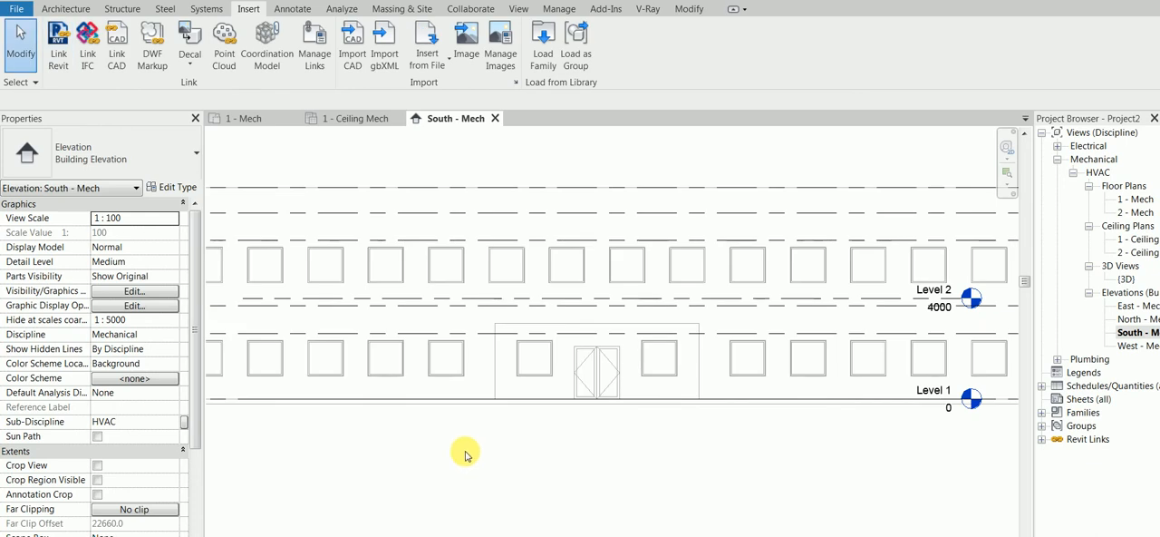
scroll(463, 450, "down", 2)
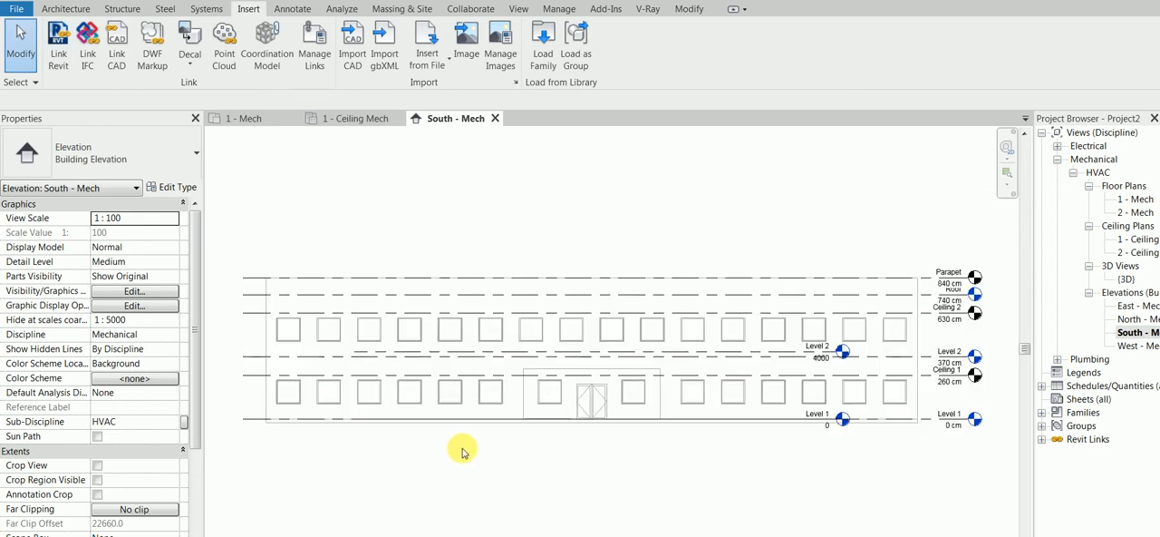
scroll(891, 350, "up", 1)
middle_click_drag(898, 353, 785, 360)
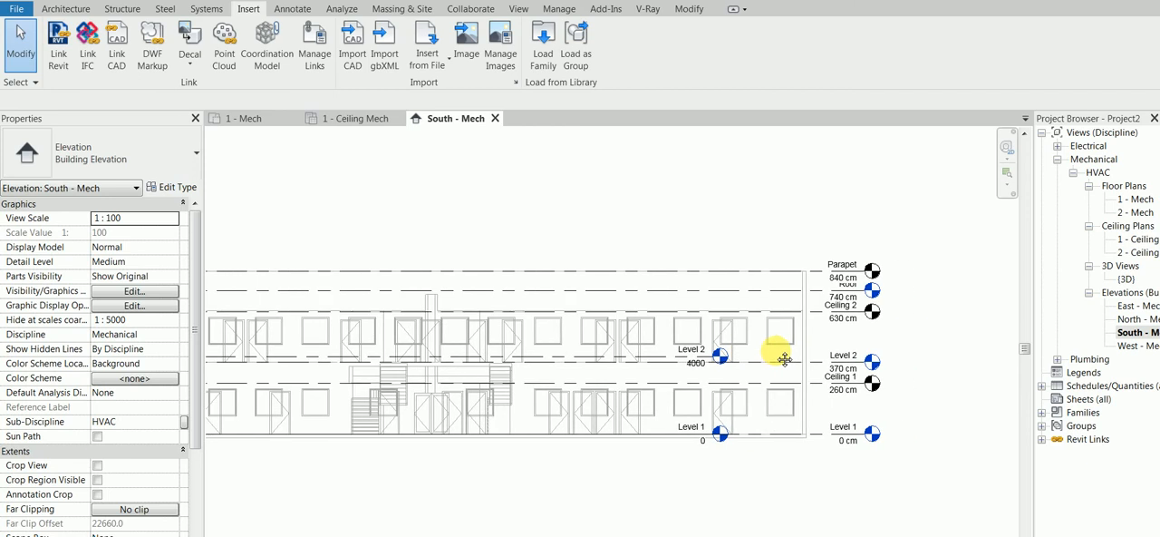
left_click(709, 359)
left_click_drag(713, 358, 970, 356)
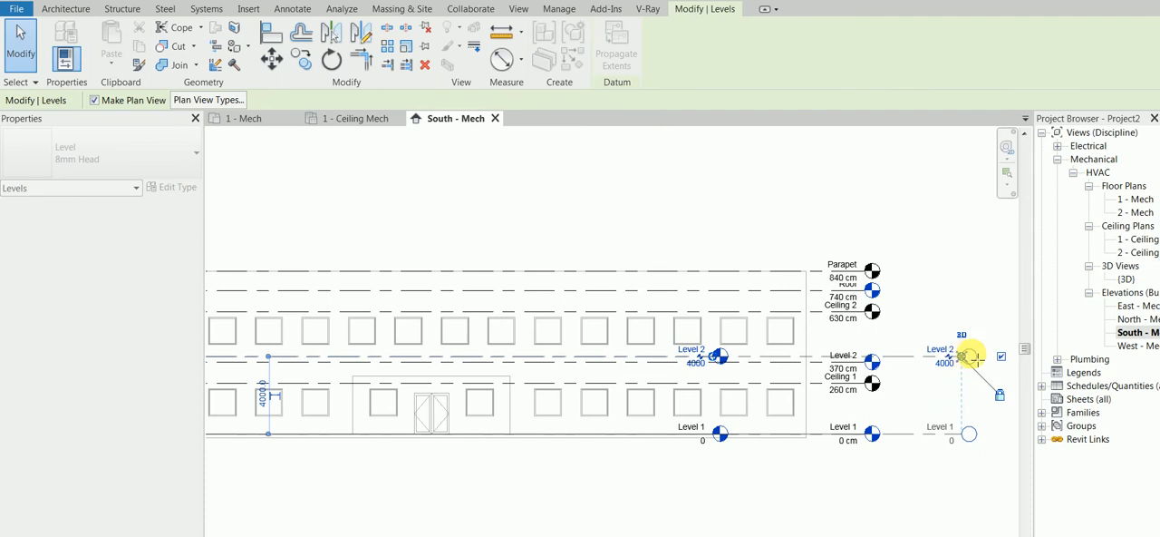
left_click(943, 304)
scroll(858, 282, "up", 2)
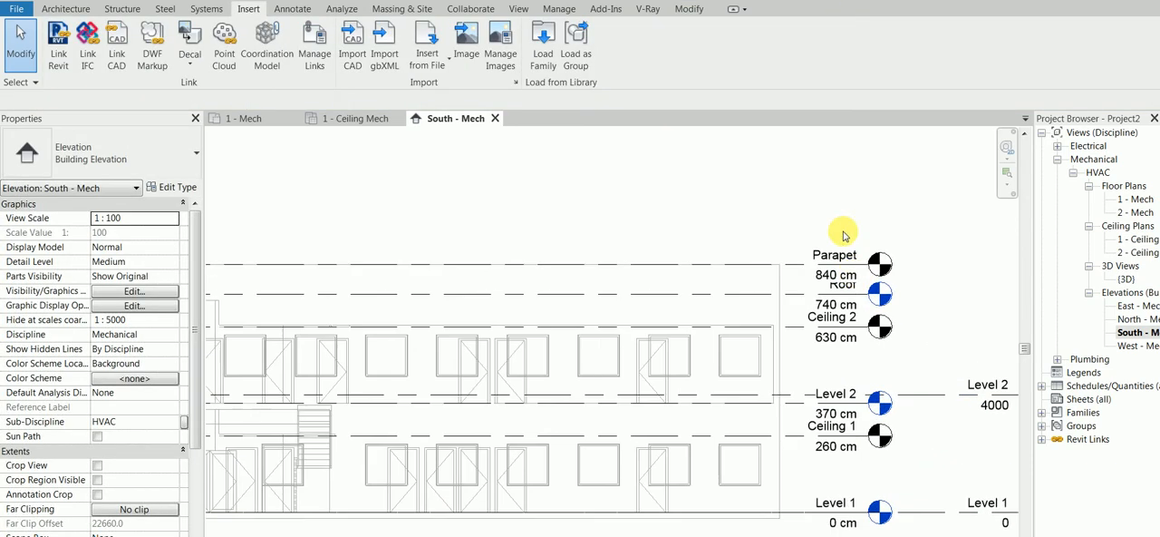
middle_click_drag(843, 236, 752, 187)
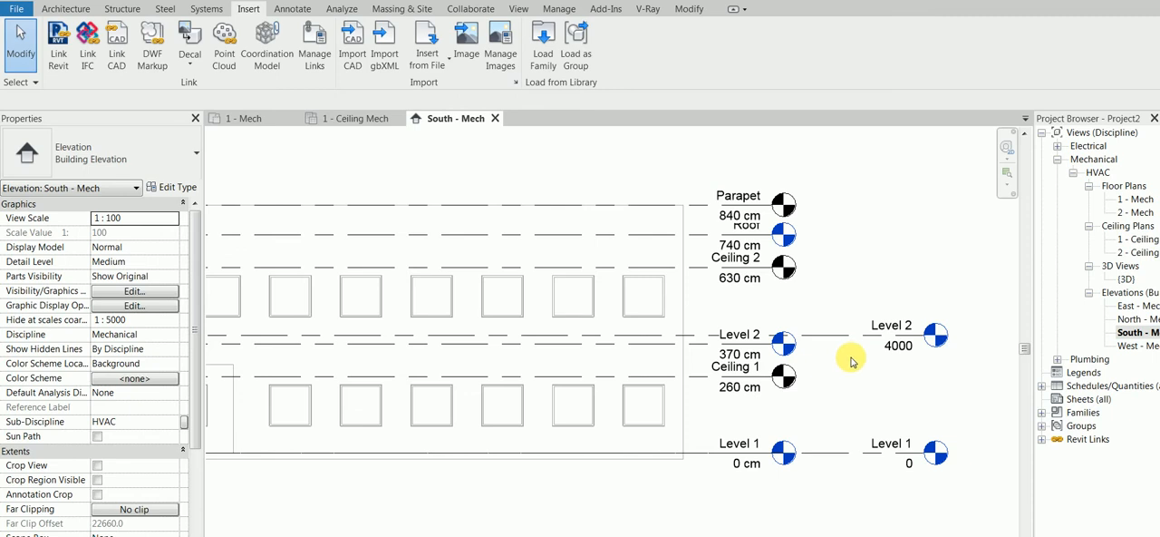
Set the project's length units to Centimeters with 0 decimal places and the cm unit symbol.
key("u")
key("n")
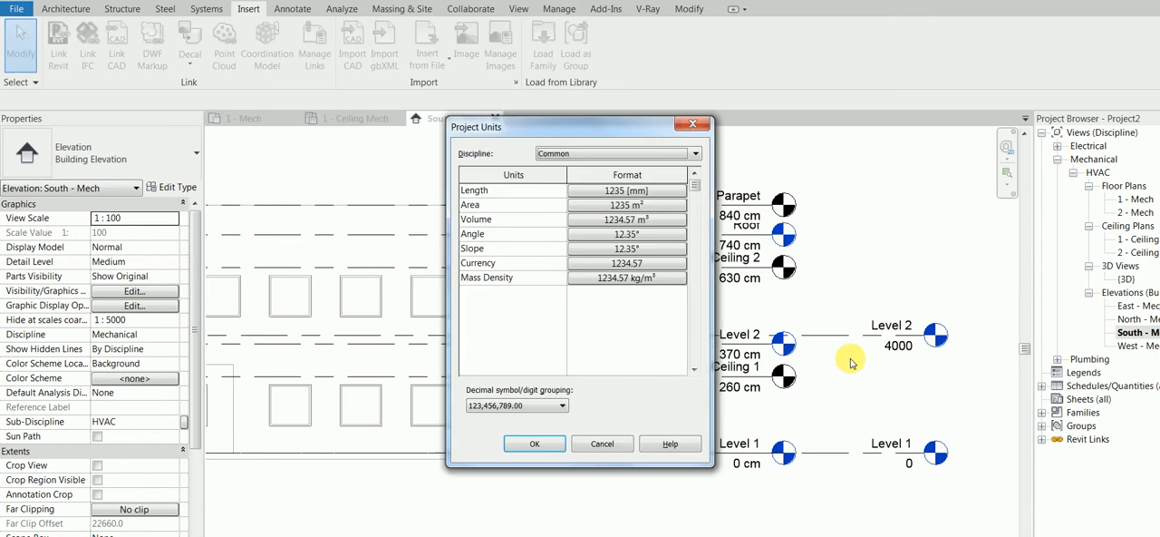
left_click(639, 186)
left_click(610, 214)
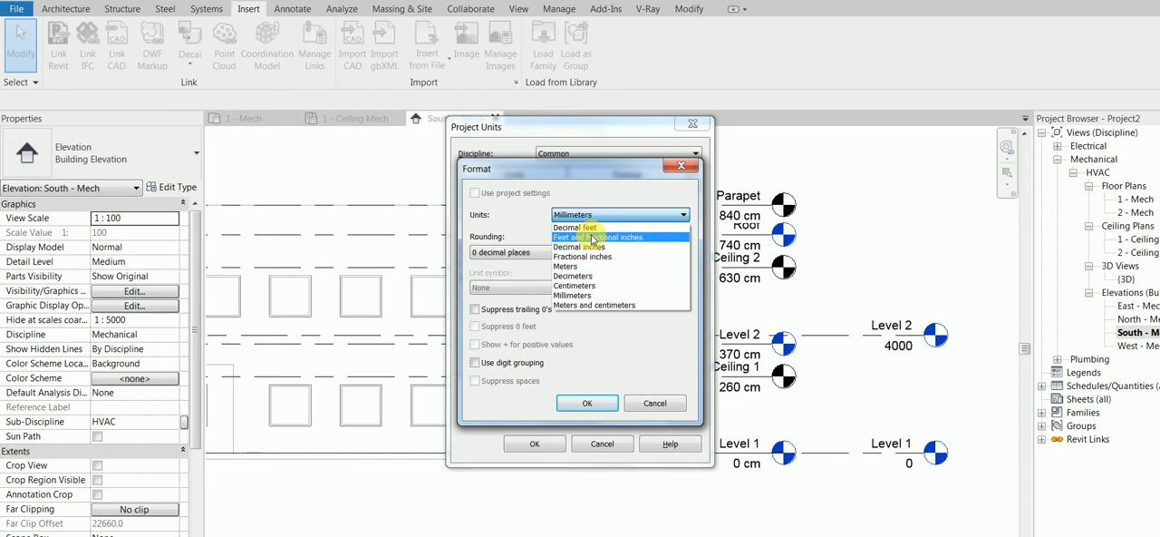
left_click(578, 289)
left_click(518, 288)
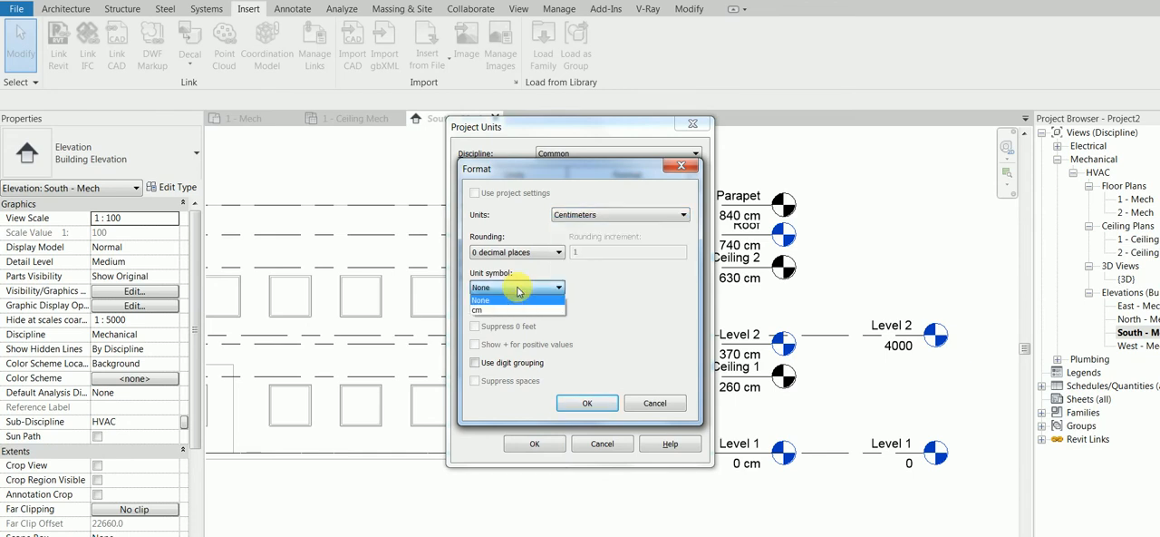
left_click(513, 310)
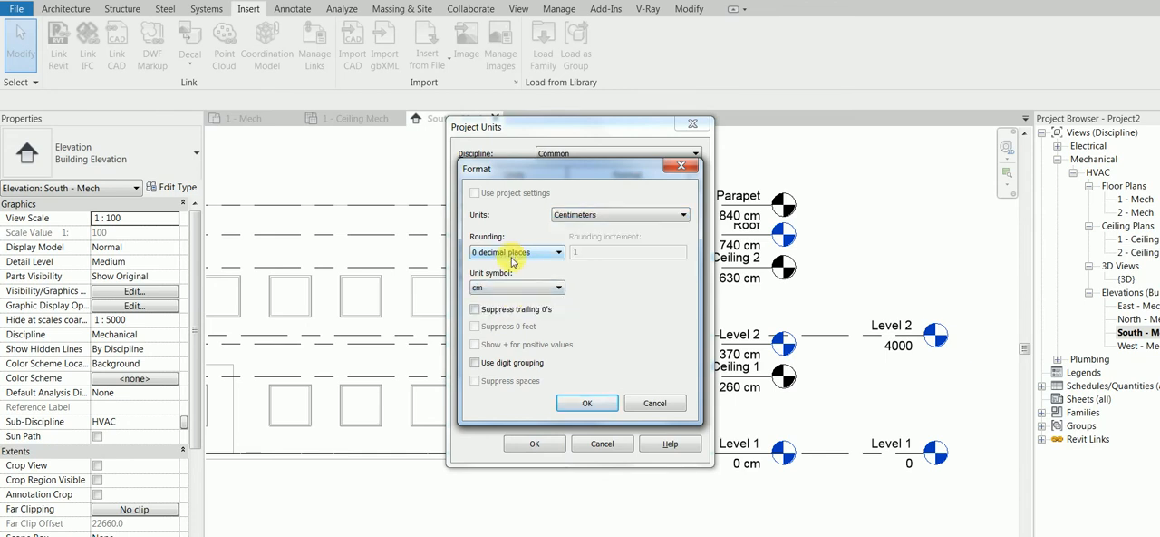
left_click(586, 403)
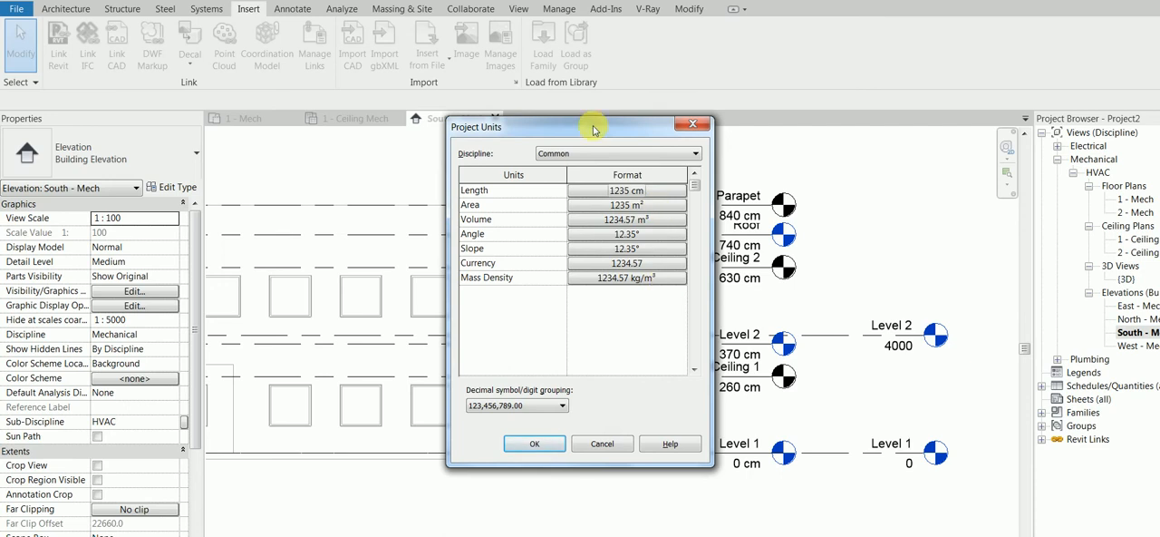
left_click(533, 444)
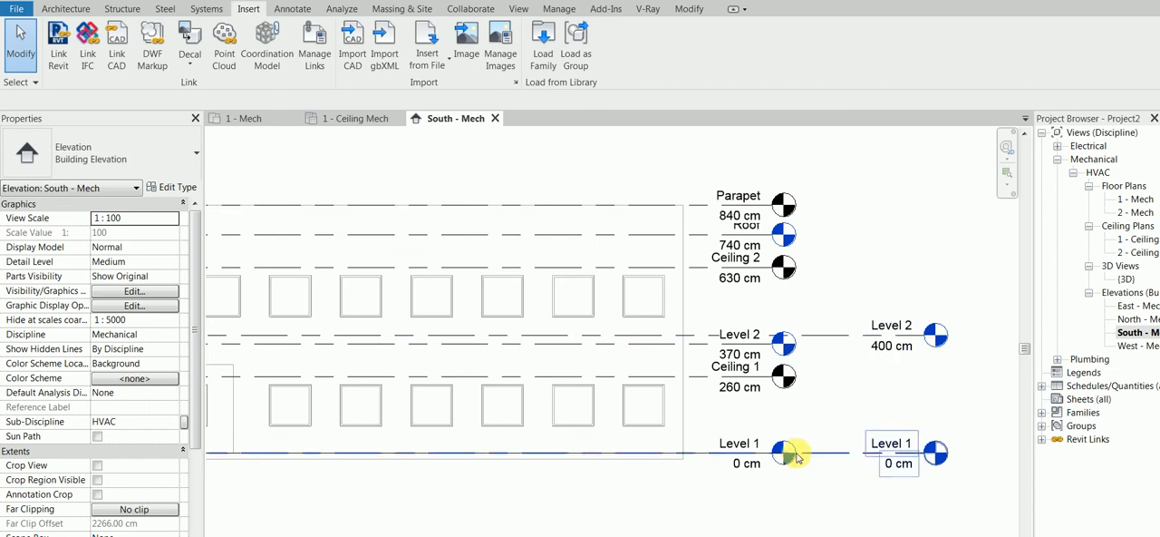
Adjust the Halftone / Underlay settings so the linked building's lines display darker in the views.
scroll(797, 459, "up", 1)
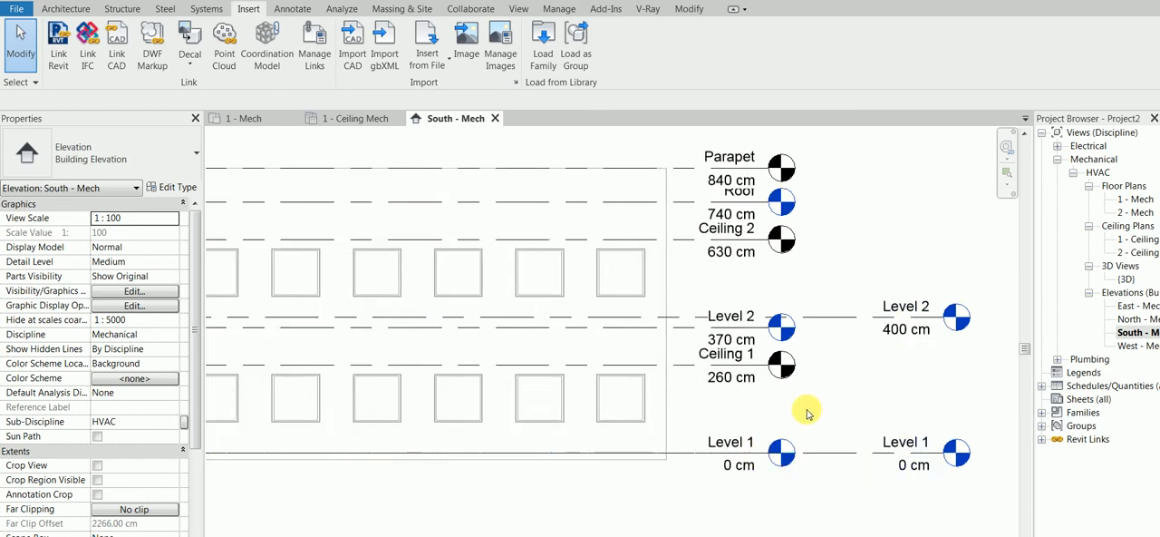
scroll(818, 401, "down", 1)
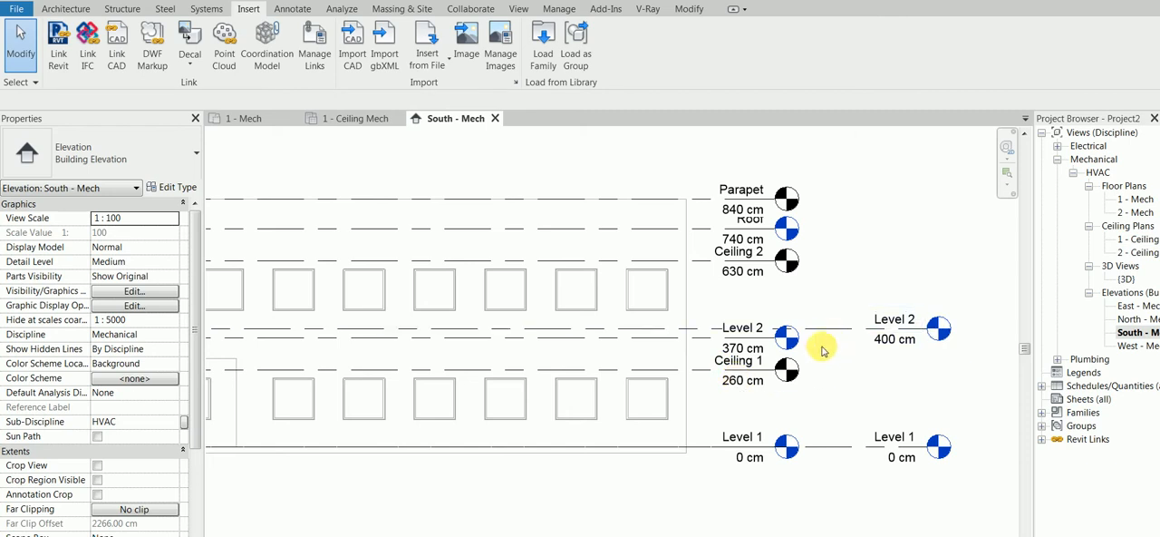
scroll(823, 352, "down", 1)
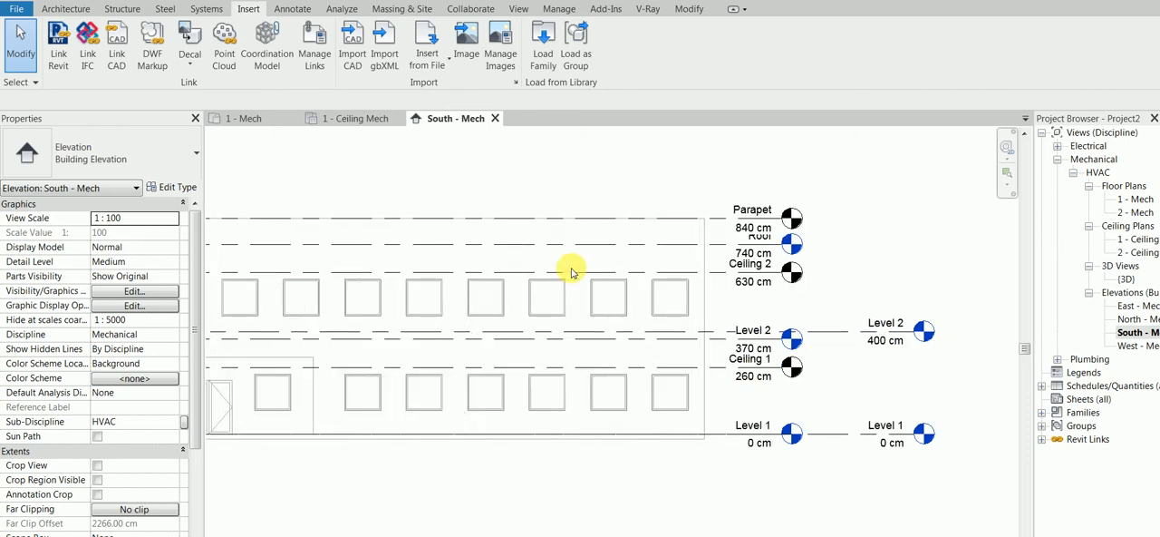
scroll(547, 284, "down", 1)
middle_click_drag(427, 281, 533, 291)
scroll(532, 291, "down", 1)
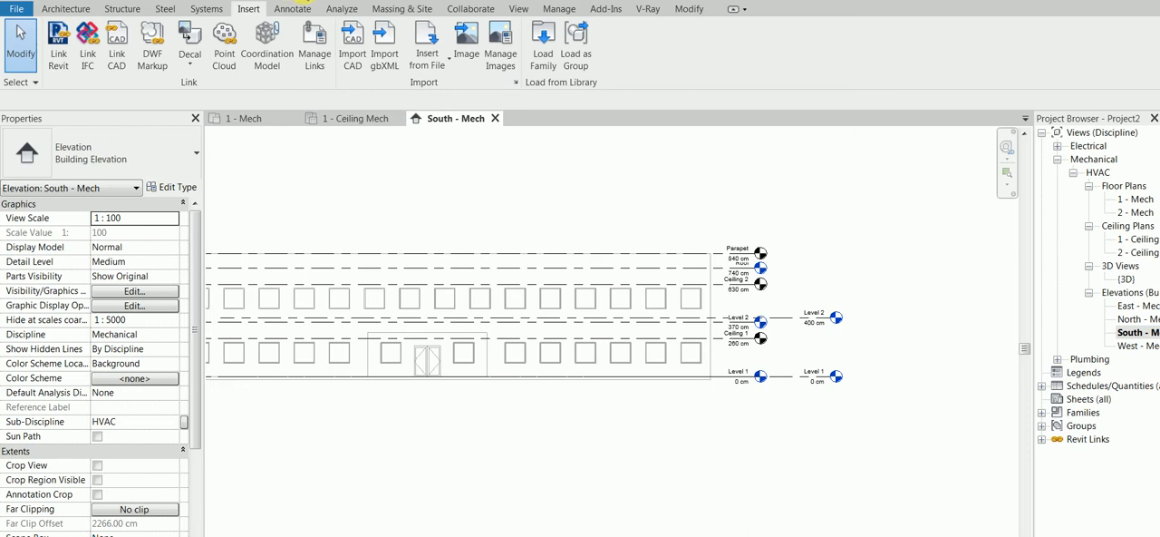
left_click(555, 9)
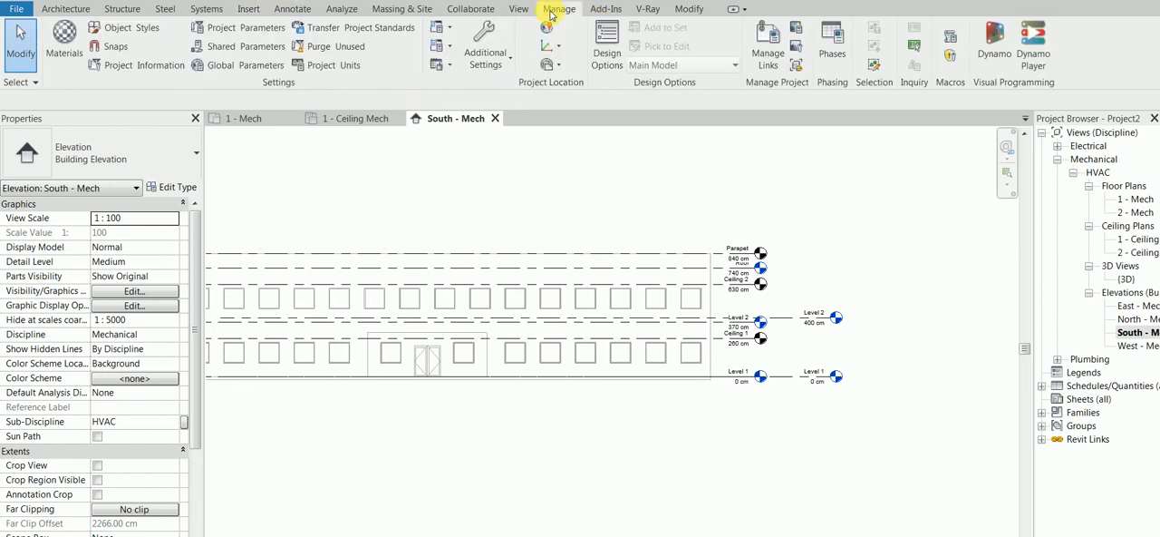
left_click(485, 45)
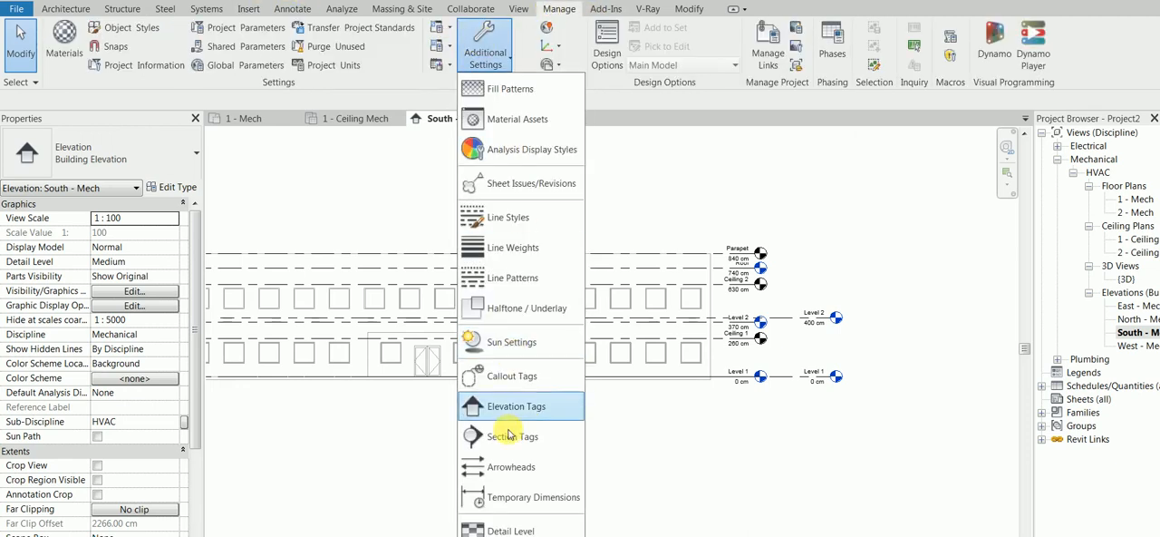
left_click(515, 307)
left_click_drag(581, 342, 623, 343)
left_click(617, 395)
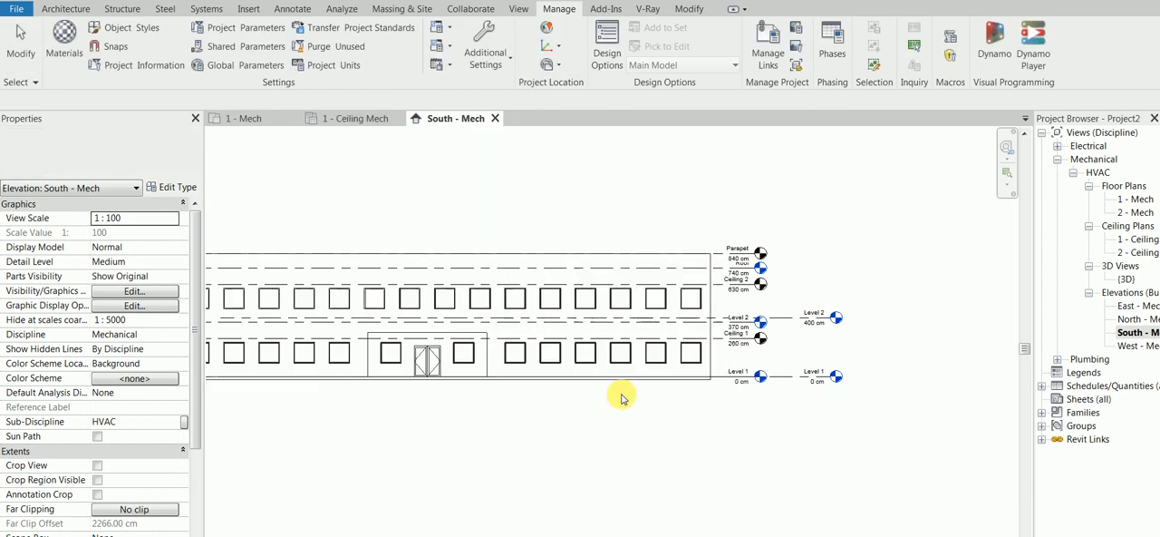
Review the linked building in the 1 - Ceiling Mech and 1 - Mech plans, and return to the South - Mech elevation.
left_click(357, 118)
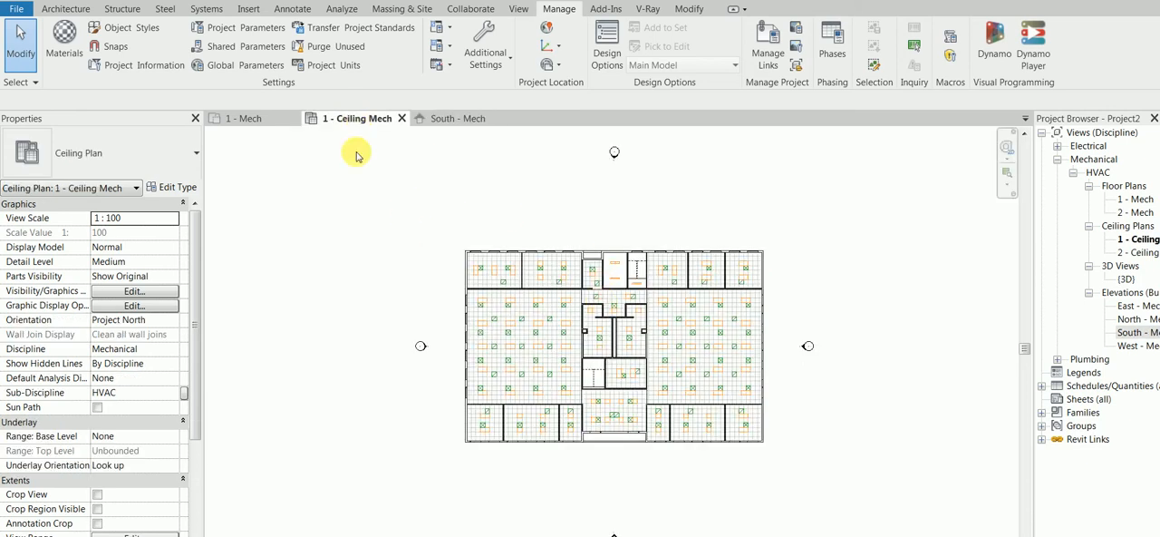
left_click(264, 120)
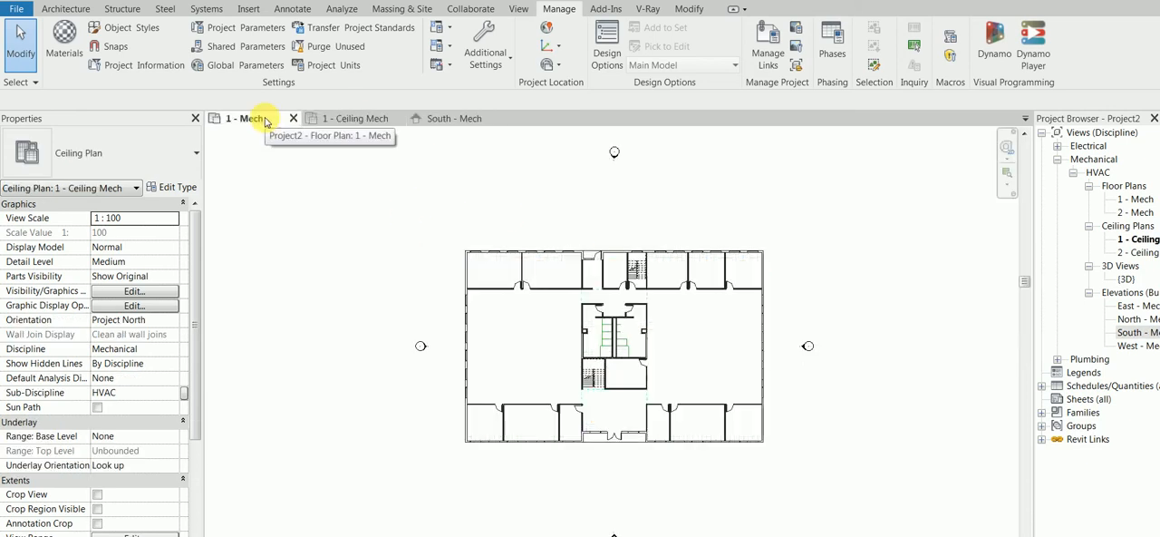
left_click(454, 120)
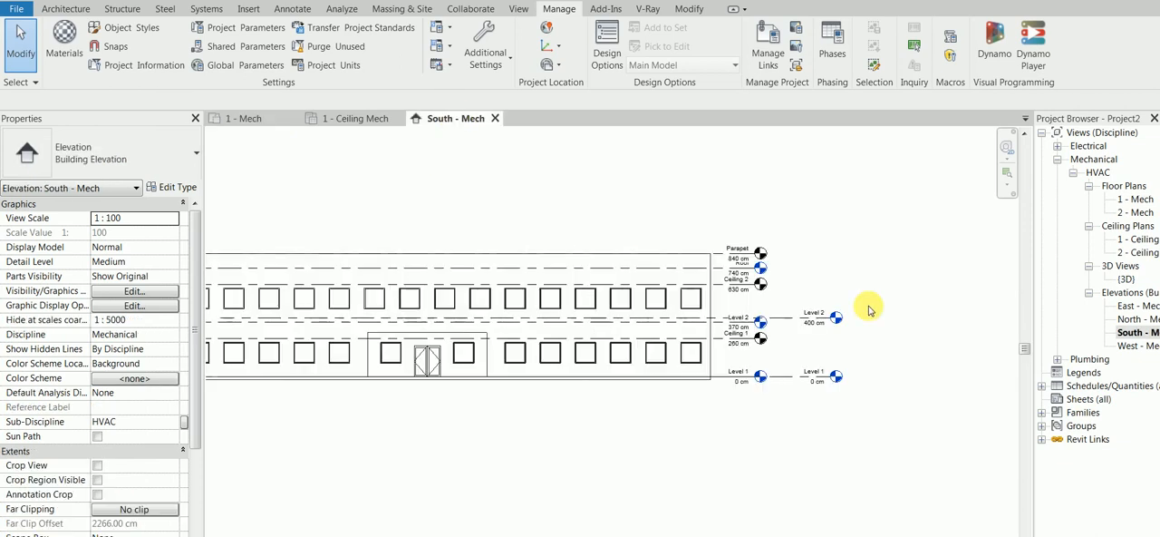
Delete the host project's own Level 1 and Level 2 together with their associated plan views.
left_click_drag(769, 313, 769, 272)
right_click(769, 253)
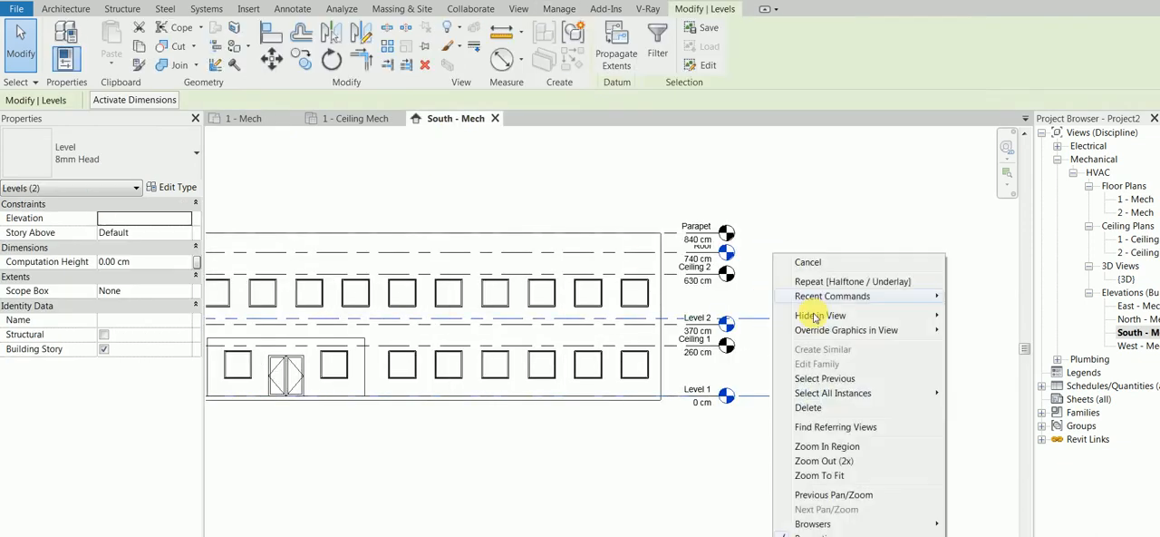
left_click(835, 407)
left_click(632, 348)
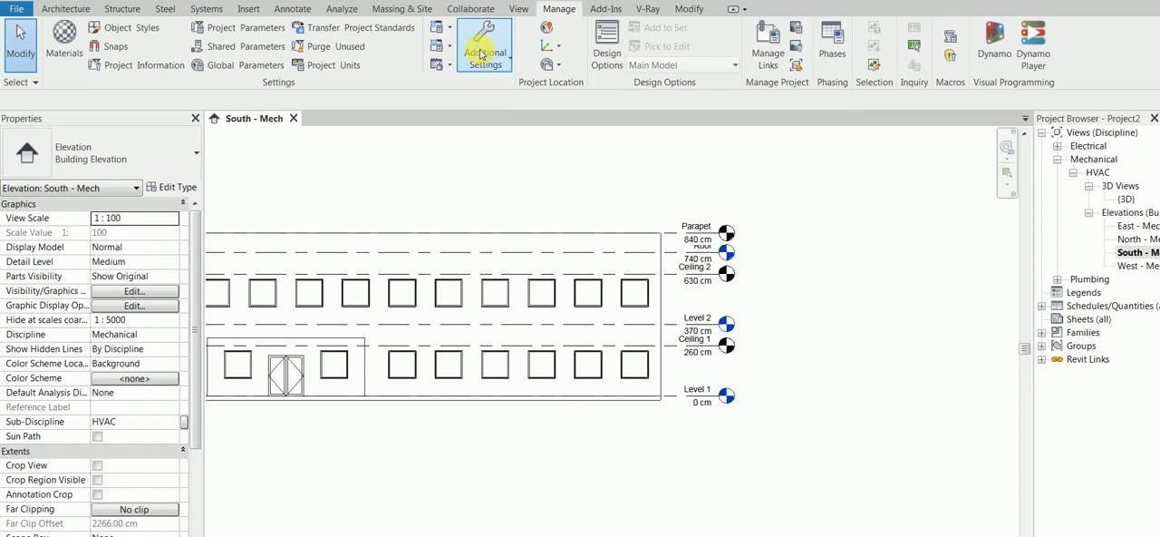
Check the selection options for links by selecting the linked office building model in the elevation, and clear the selection.
left_click(470, 11)
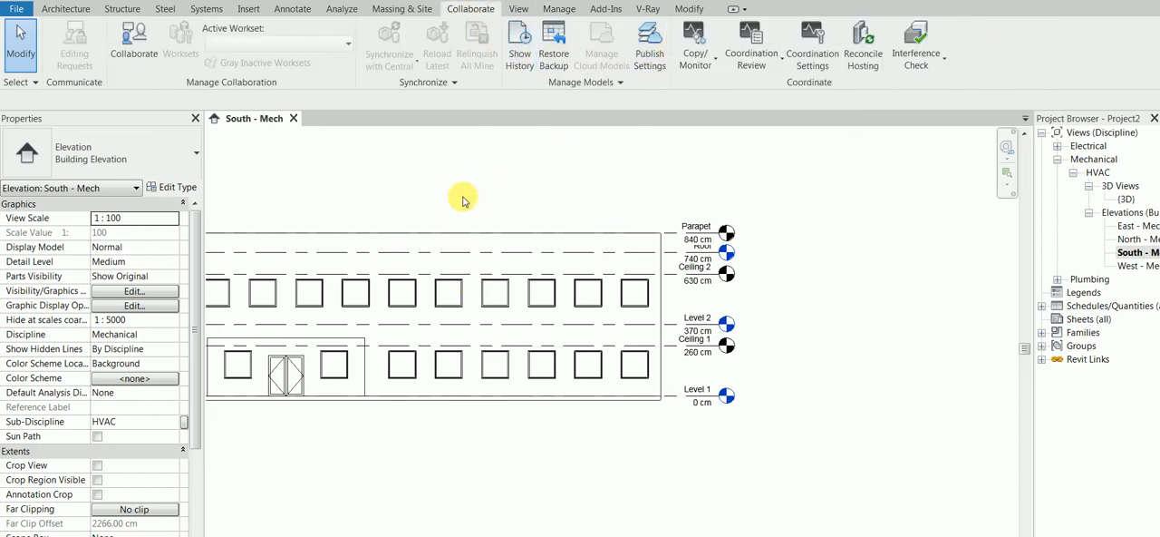
left_click_drag(393, 173, 223, 427)
left_click(305, 373)
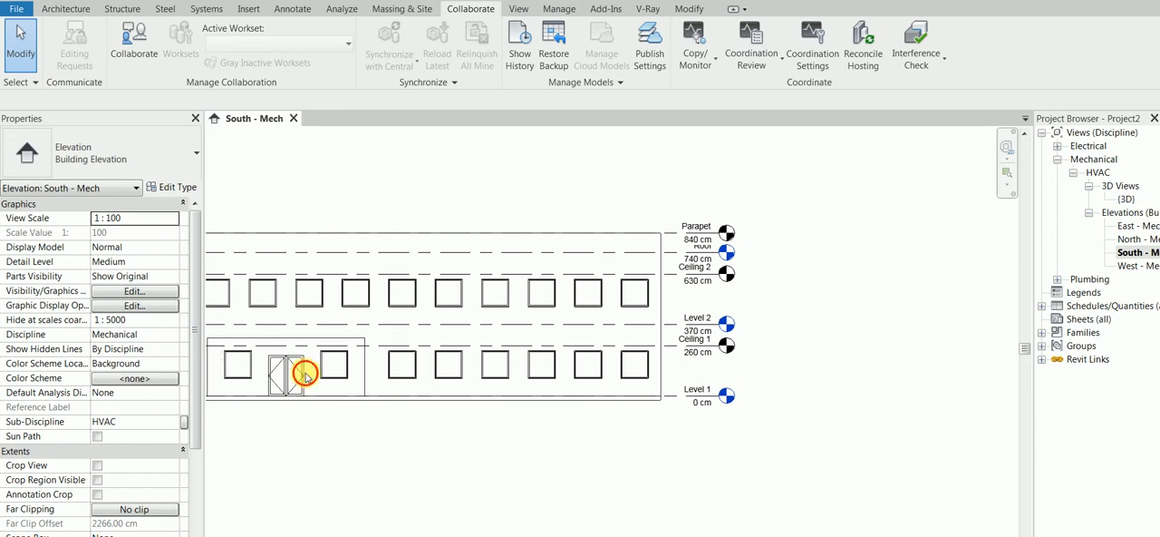
left_click(20, 82)
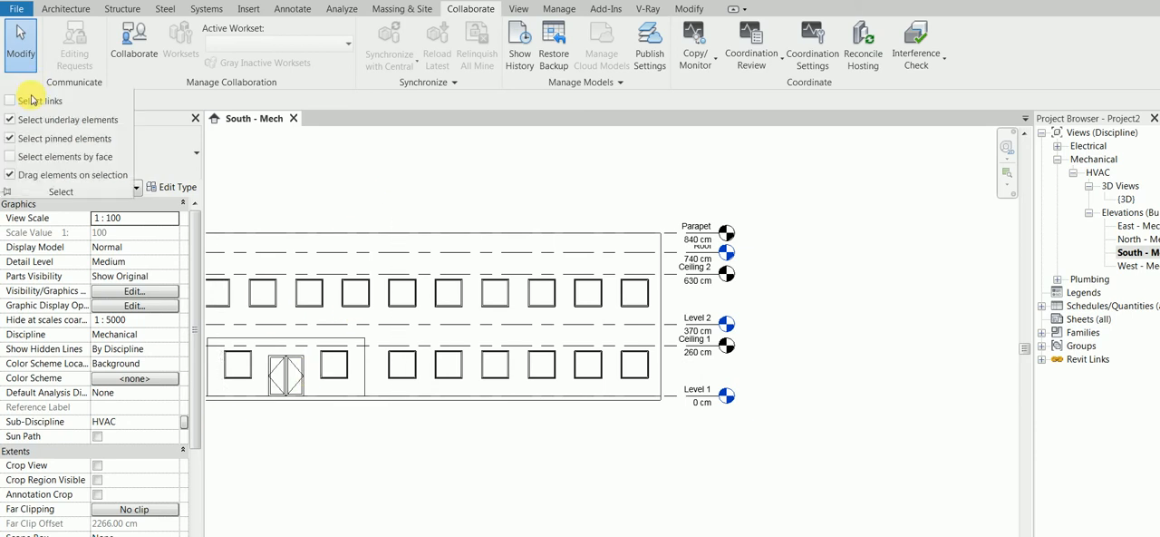
left_click(486, 294)
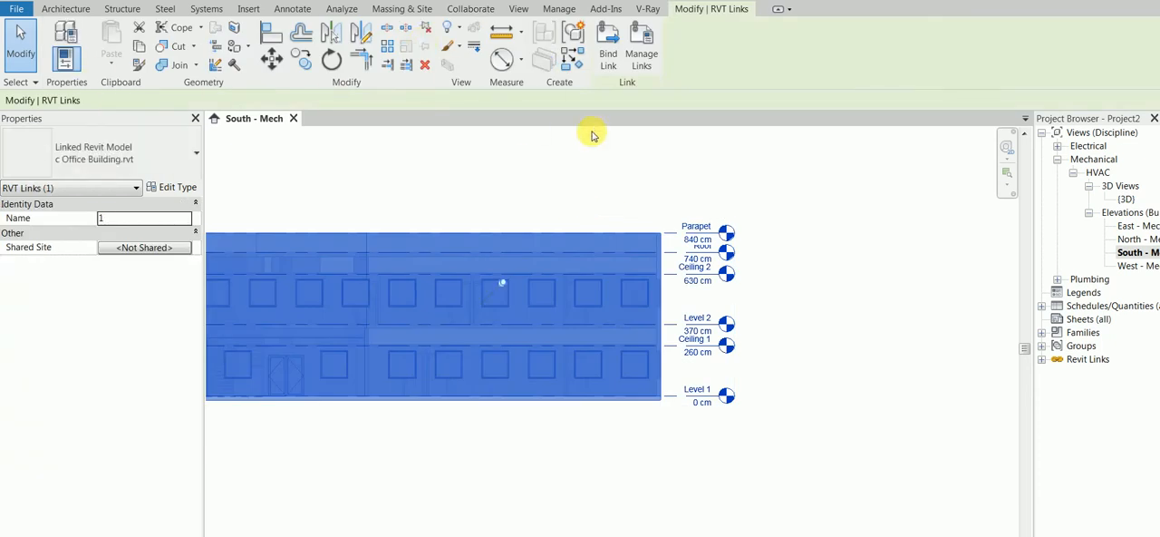
left_click(587, 167)
left_click(550, 257)
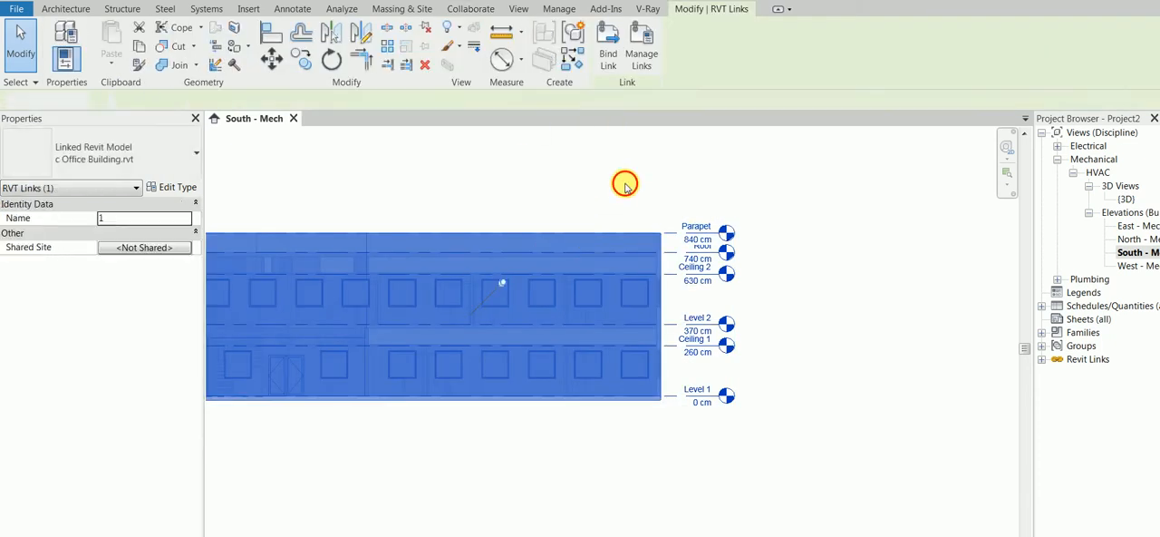
left_click(626, 184)
Start Copy/Monitor with the Select Link option on the linked office building model.
left_click(752, 50)
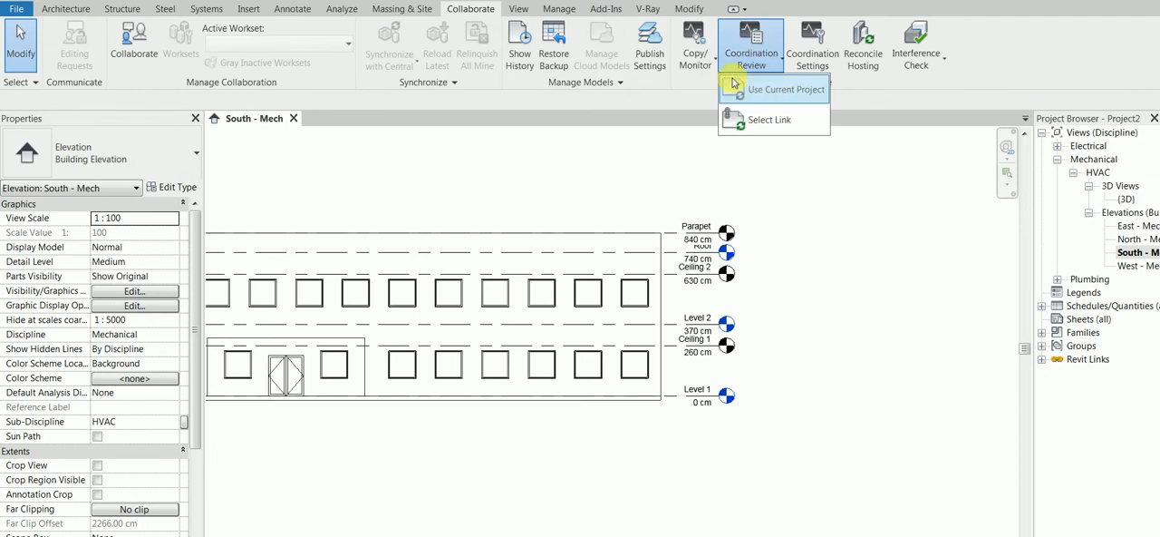
left_click(694, 49)
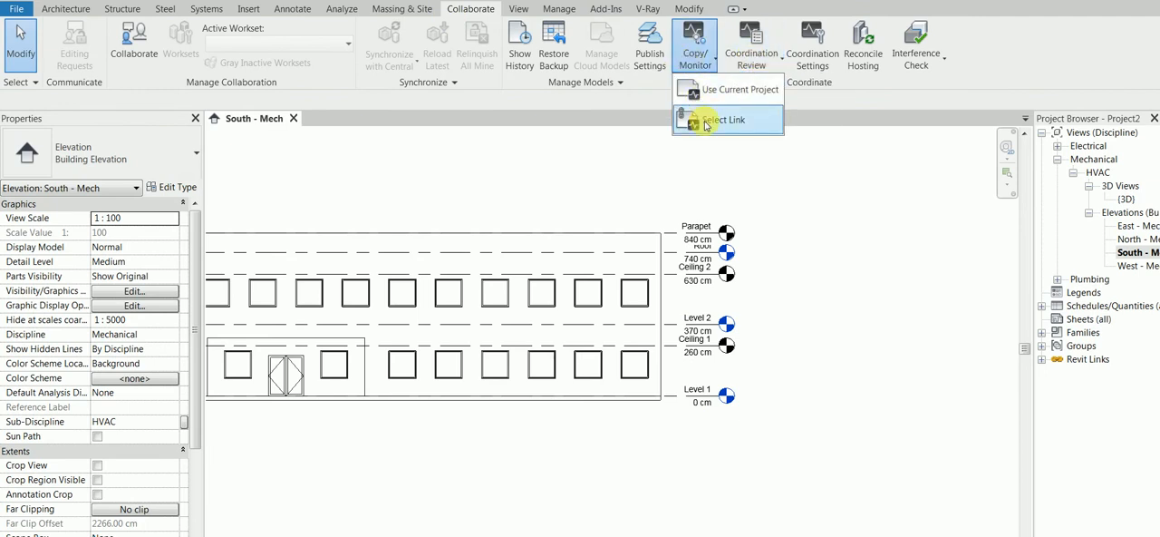
left_click(699, 118)
left_click(554, 257)
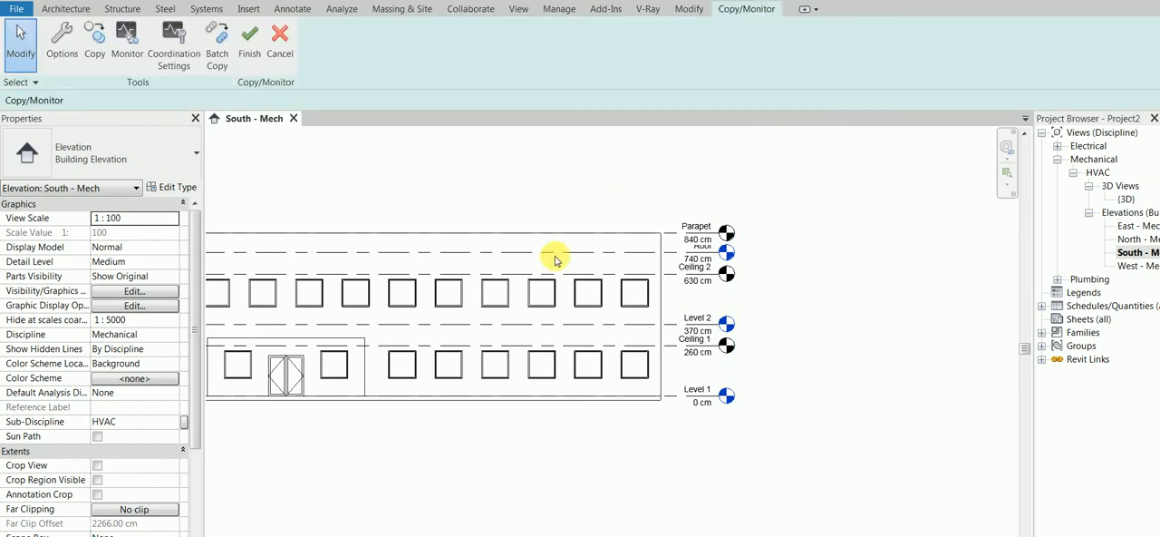
Copy all six levels of the linked building into the host as a multiple selection, and finish Copy/Monitor.
left_click(93, 57)
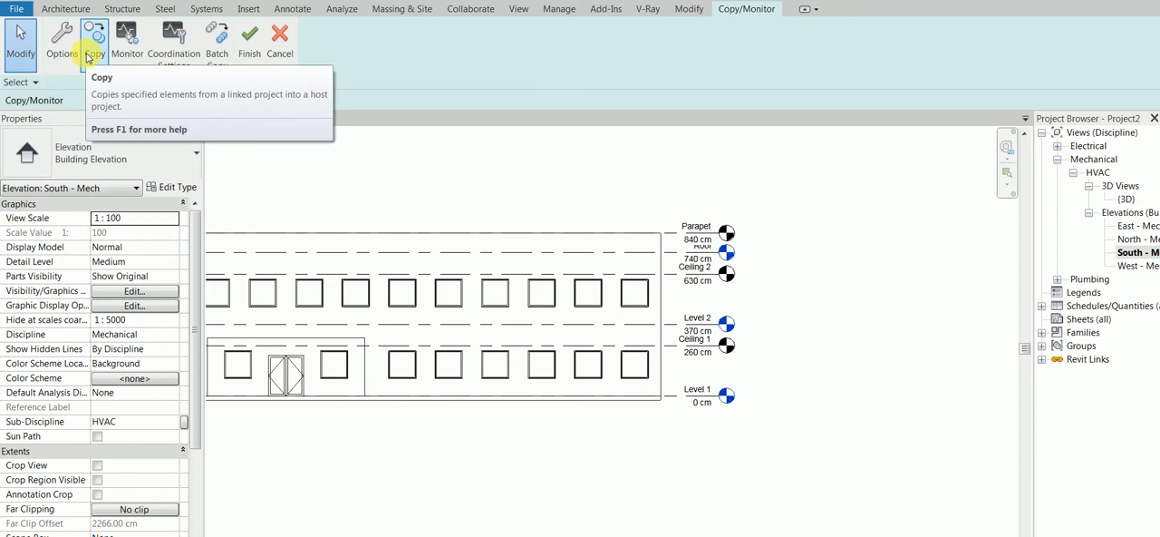
left_click(86, 55)
left_click(101, 106)
left_click_drag(840, 463, 713, 197)
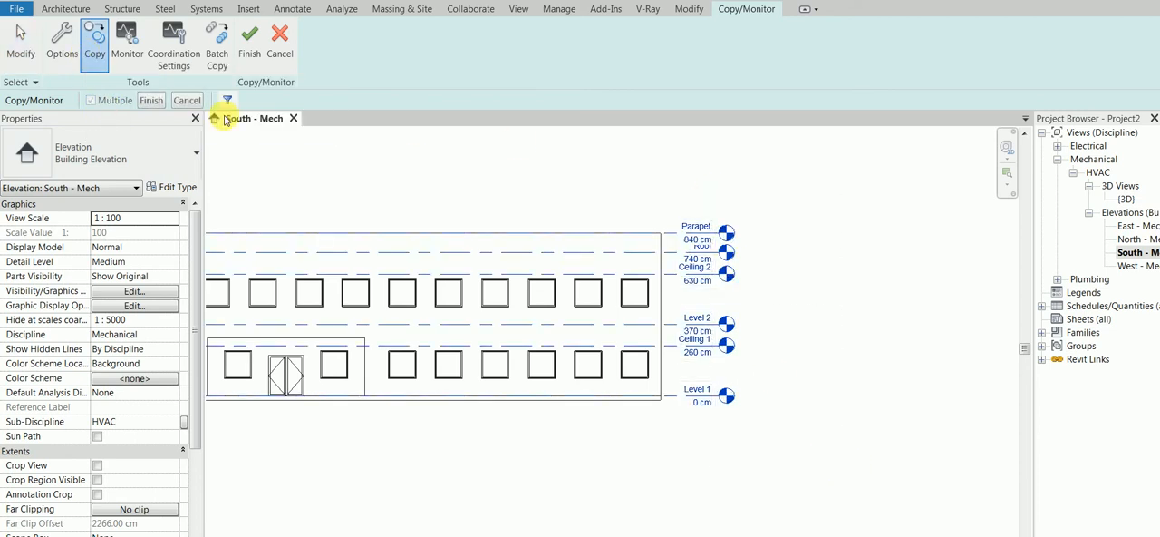
left_click(228, 100)
left_click(548, 408)
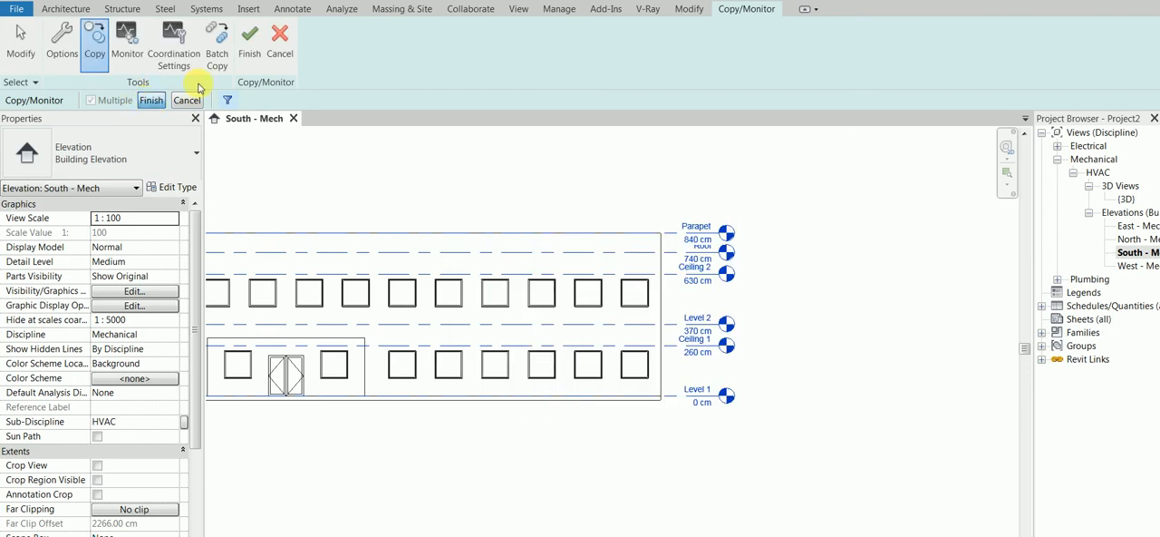
left_click(263, 54)
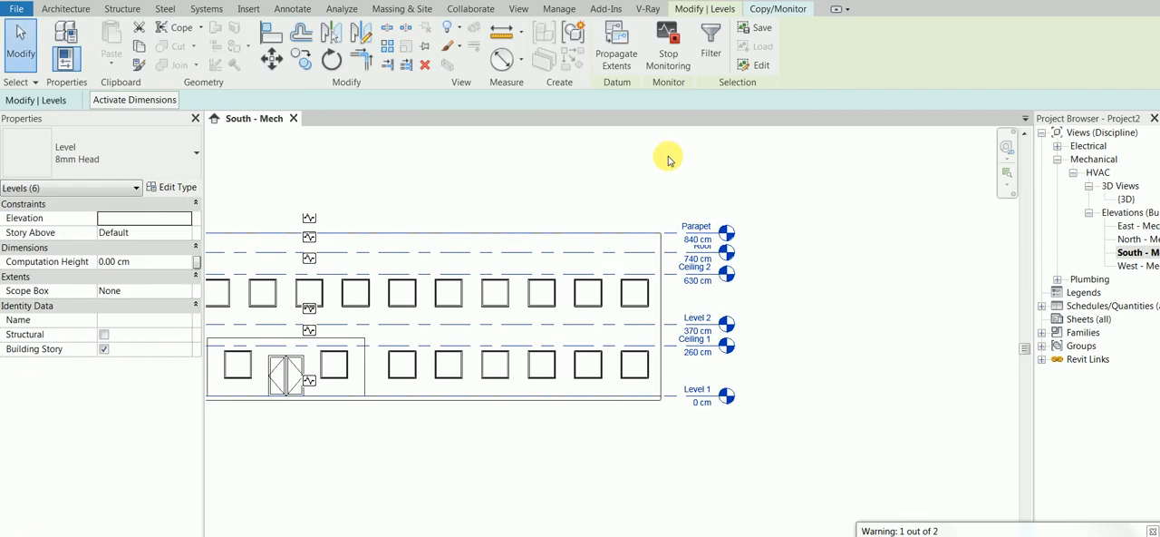
left_click(773, 11)
left_click(251, 41)
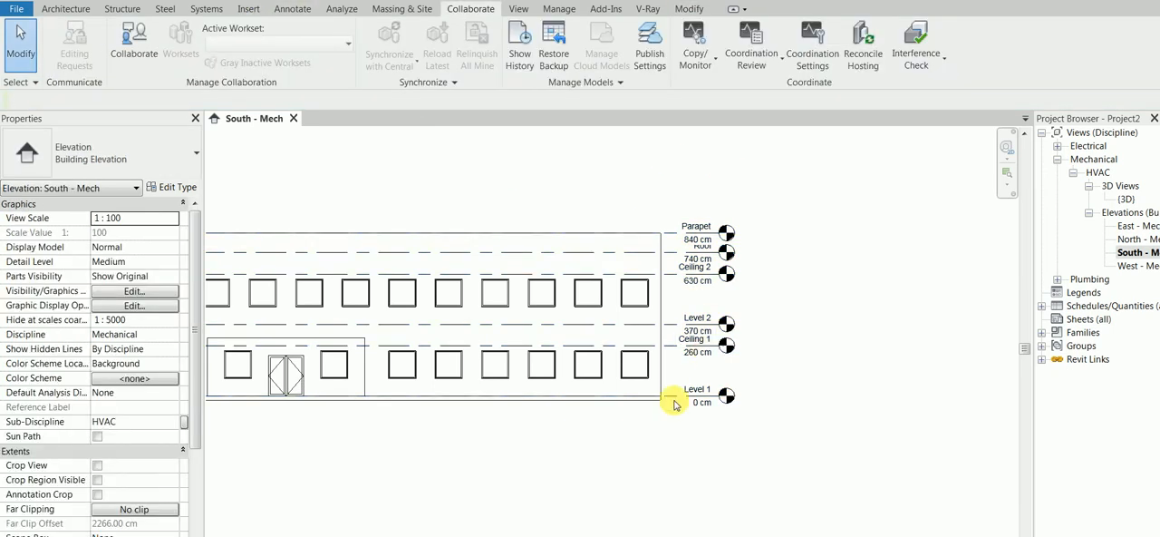
Extend the copied levels' head ends outward in the South - Mech elevation, clear of the linked model's level heads.
left_click(727, 396)
left_click_drag(727, 396, 909, 396)
left_click(781, 372)
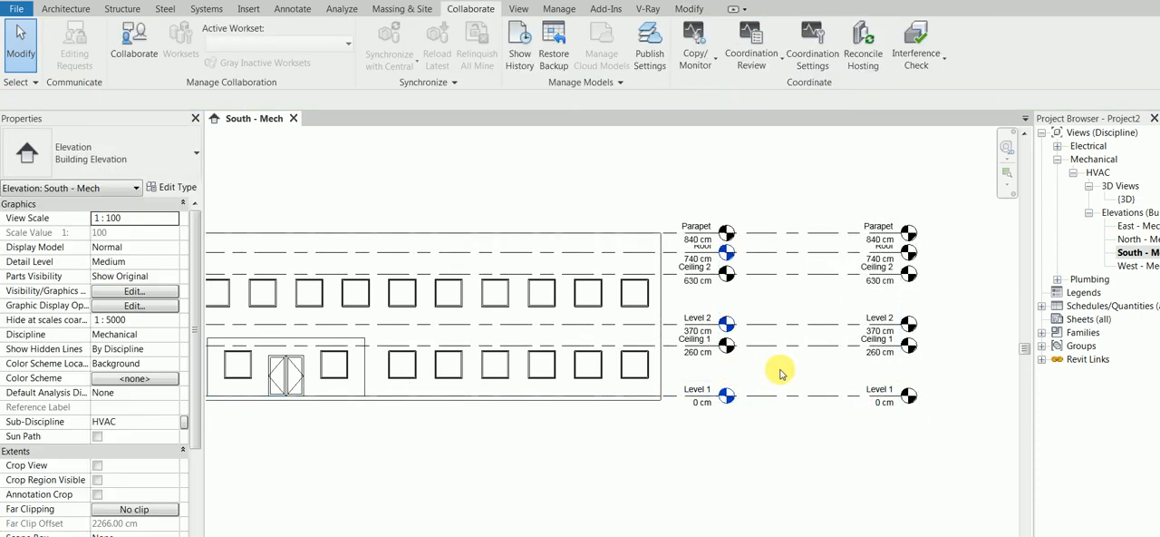
scroll(756, 251, "up", 1)
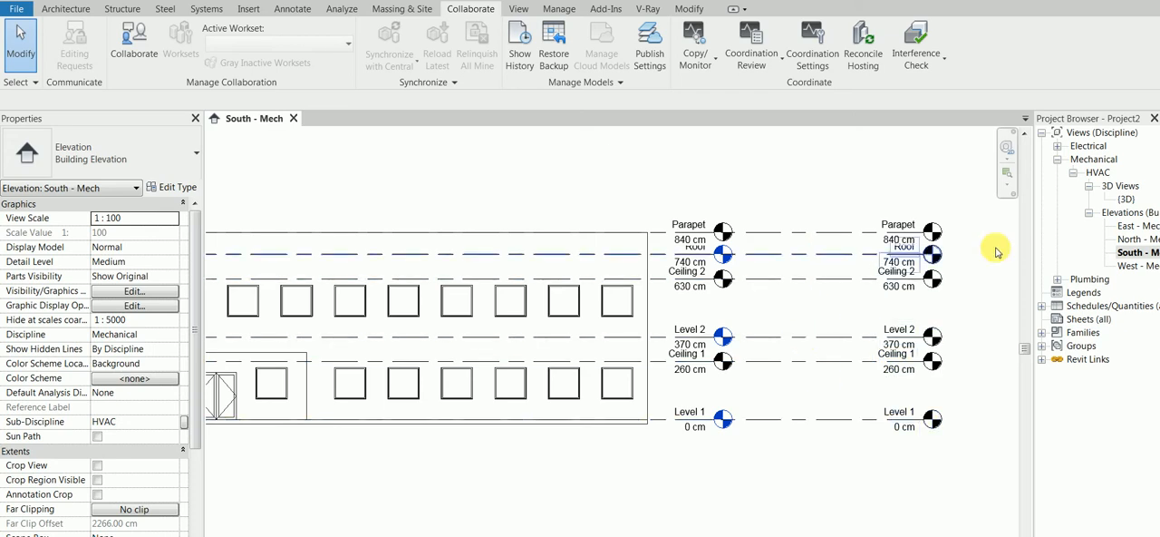
scroll(794, 261, "down", 1)
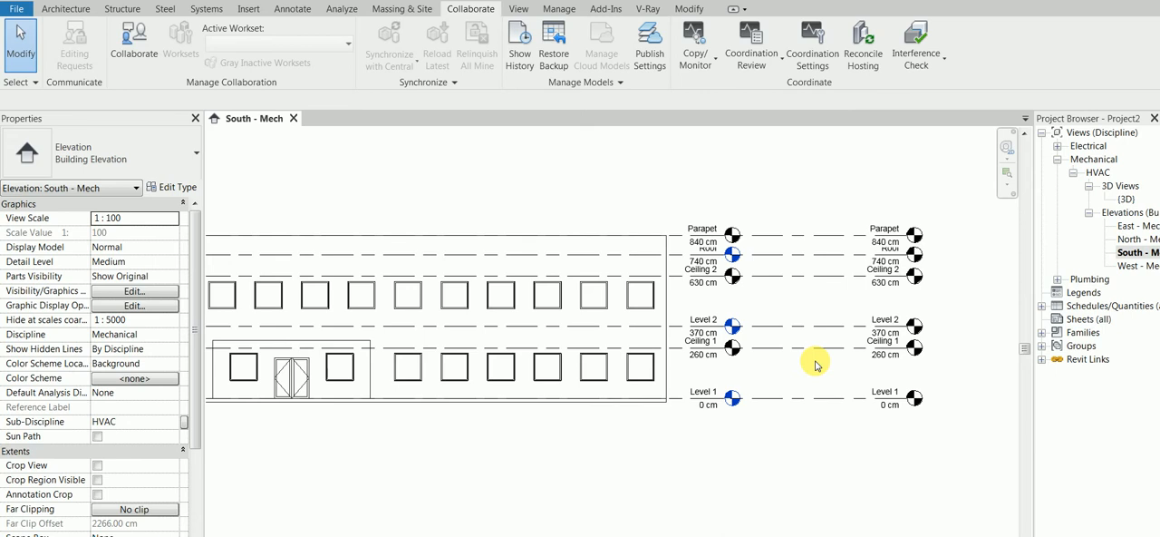
Create floor plans for Level 1, Level 2 and Roof after checking the Floor Plan type's view template, and return to the South - Mech elevation.
left_click(521, 10)
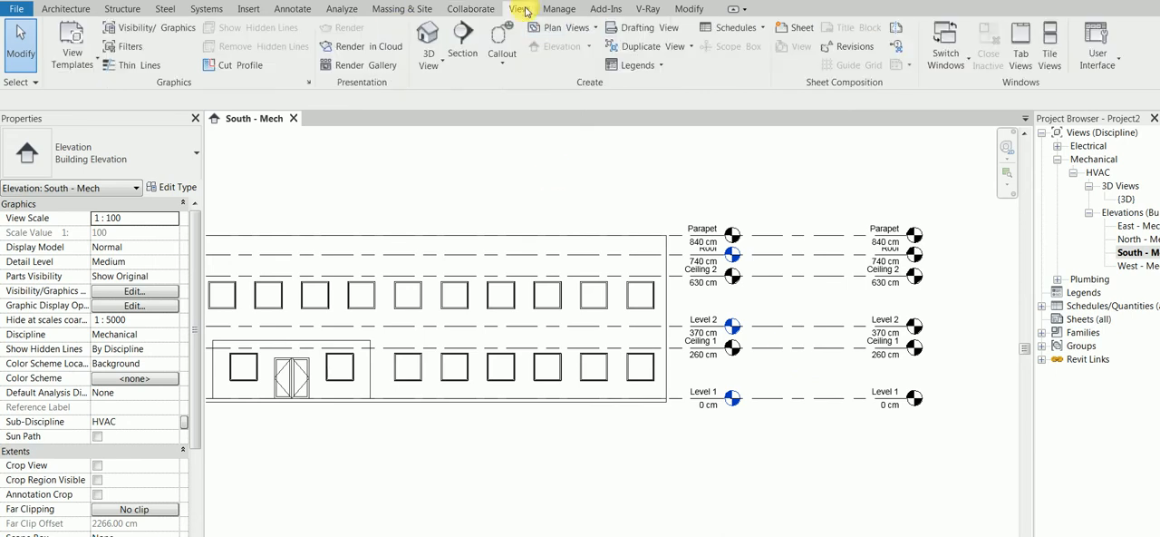
left_click(560, 27)
left_click(581, 47)
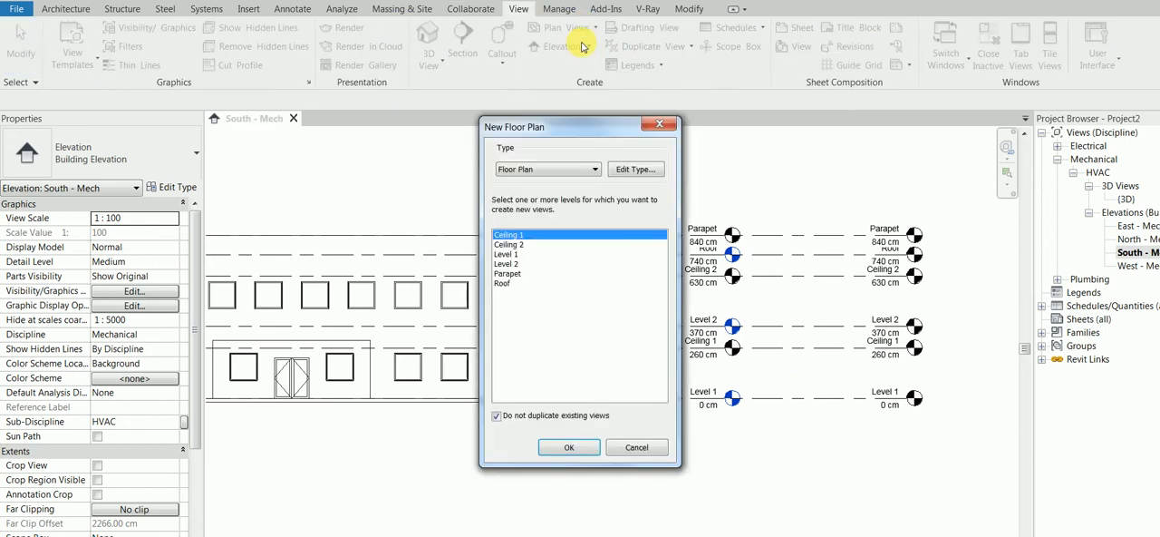
left_click(513, 255)
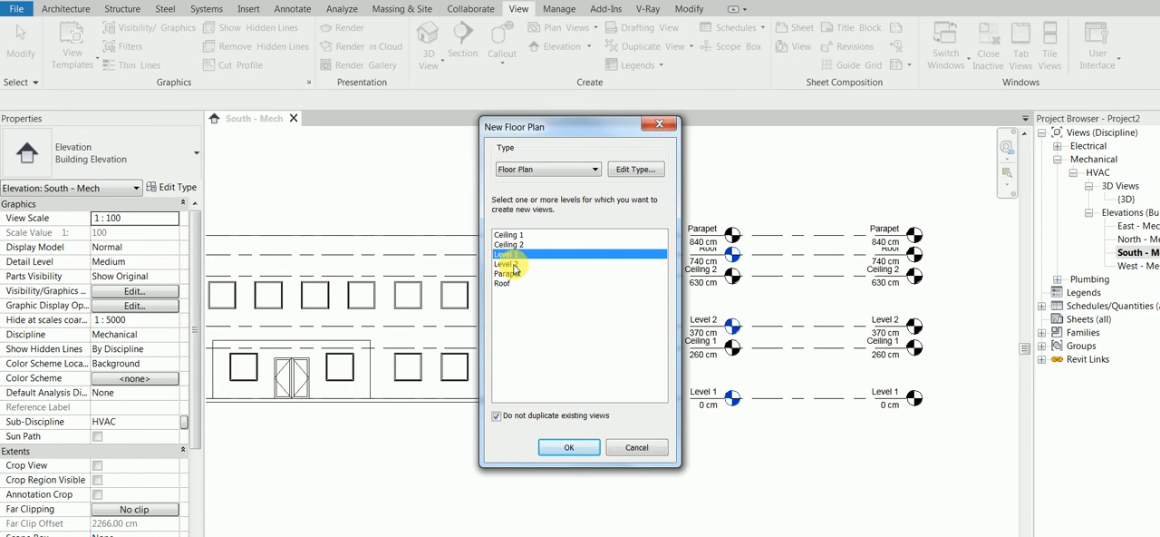
left_click(515, 265, "shift")
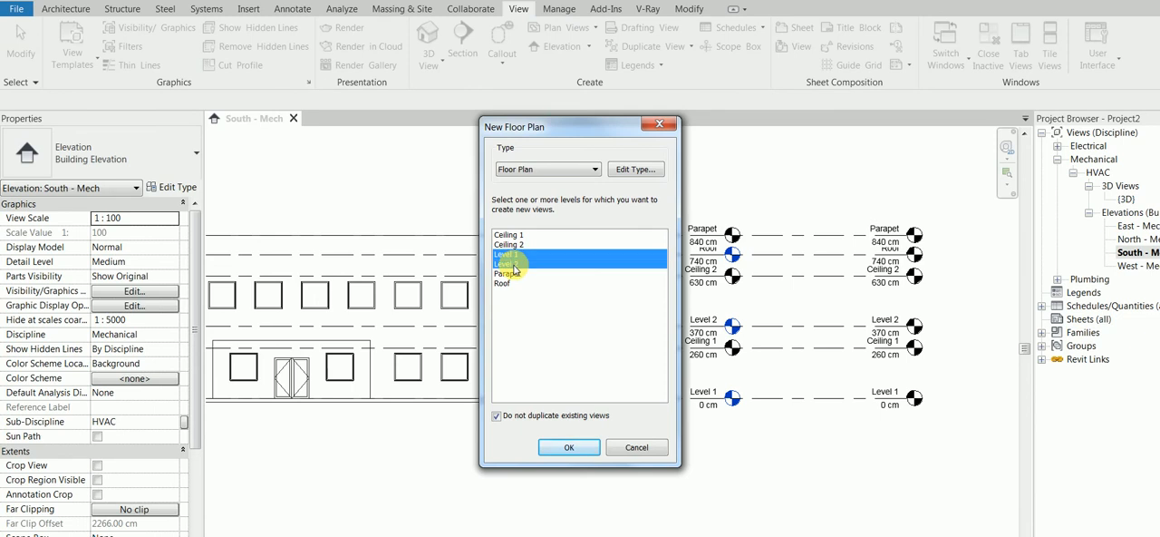
left_click(504, 283, "ctrl")
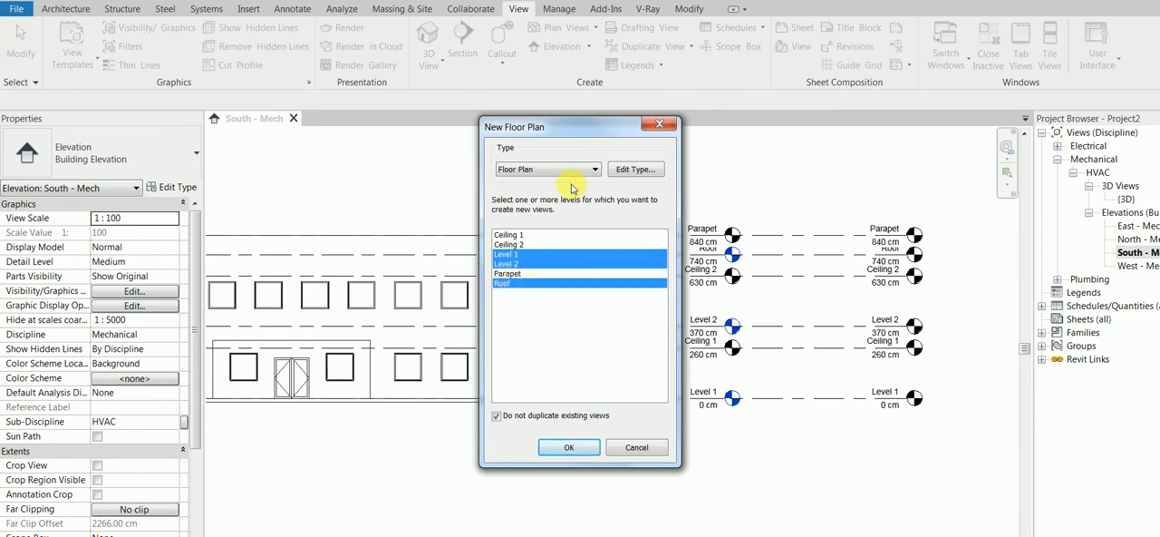
left_click(642, 172)
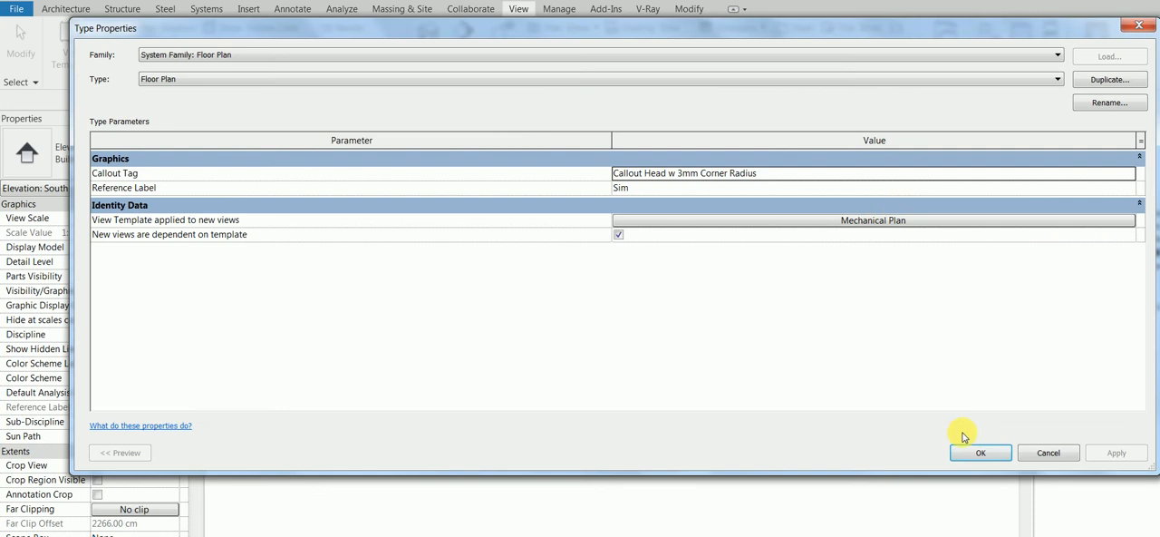
left_click(979, 456)
left_click(556, 452)
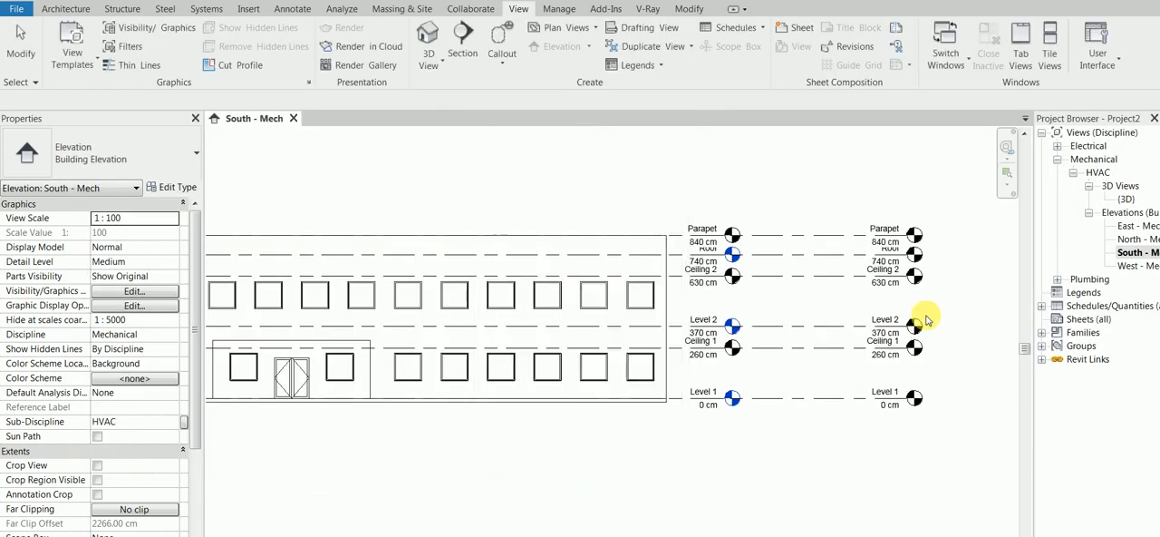
left_click(1090, 186)
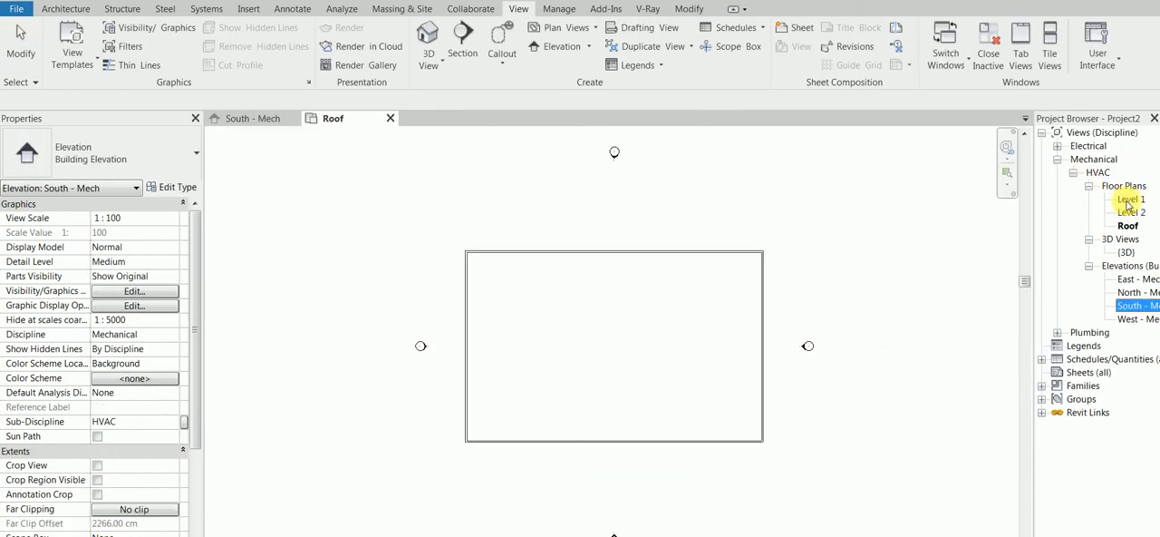
left_click(391, 118)
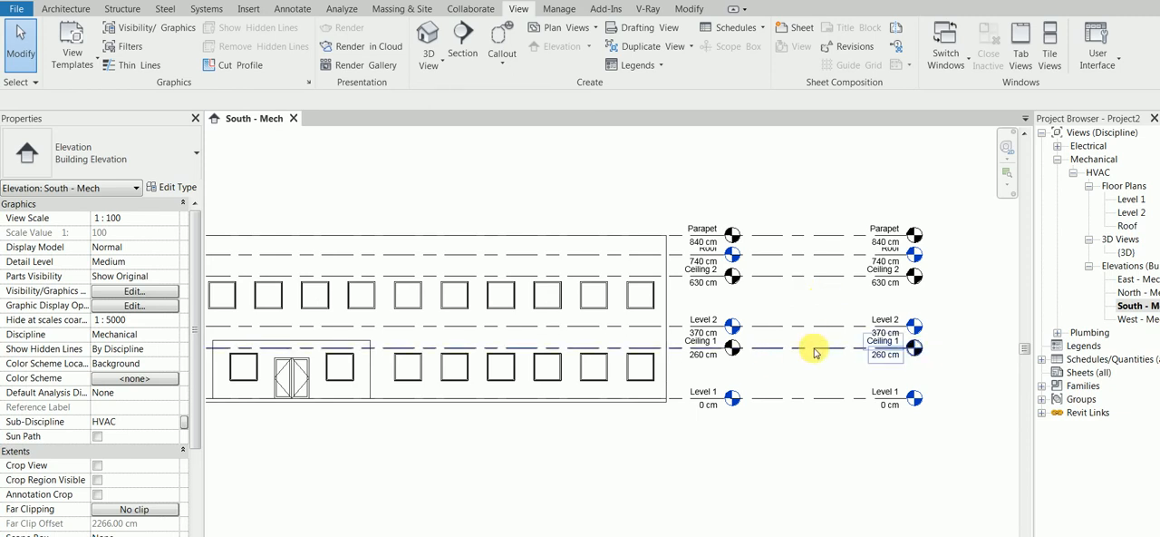
Start new reflected ceiling plans and choose the Ceiling 1, Ceiling 2 and Parapet levels for them.
left_click(576, 28)
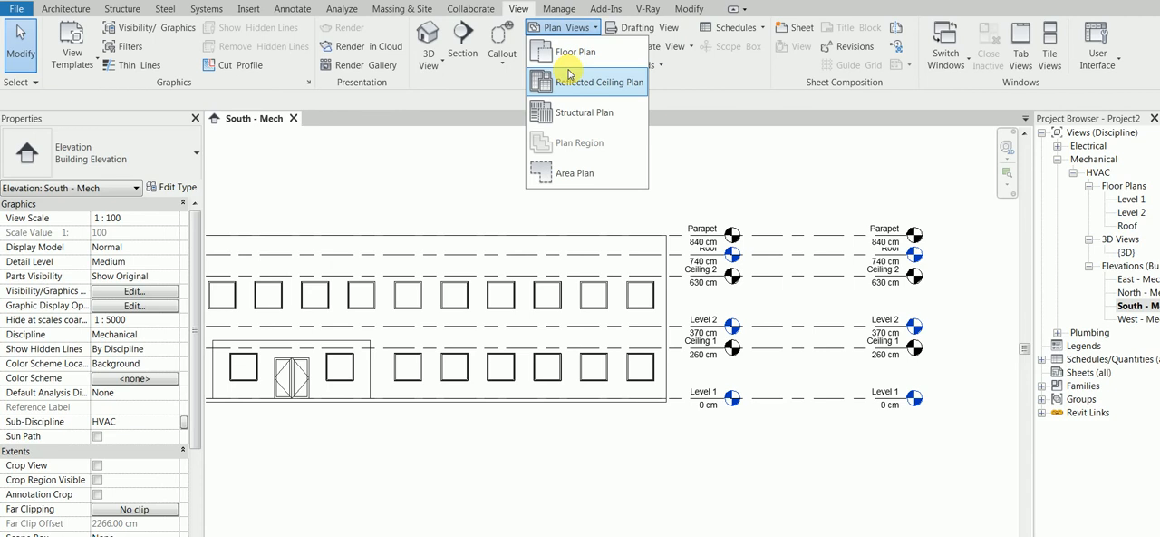
left_click(562, 79)
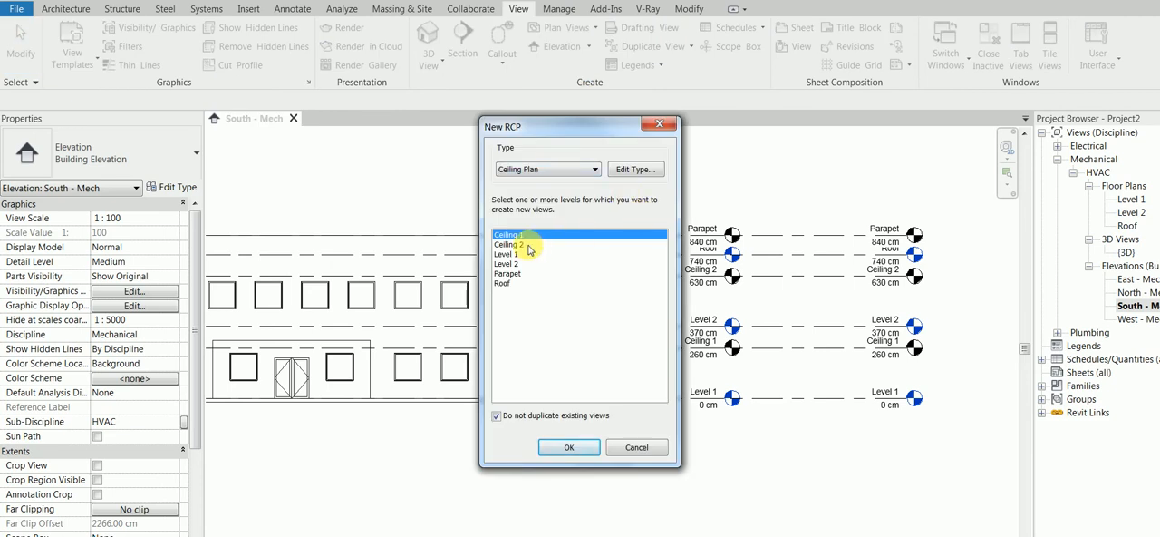
left_click(528, 245, "ctrl")
left_click(523, 274, "ctrl")
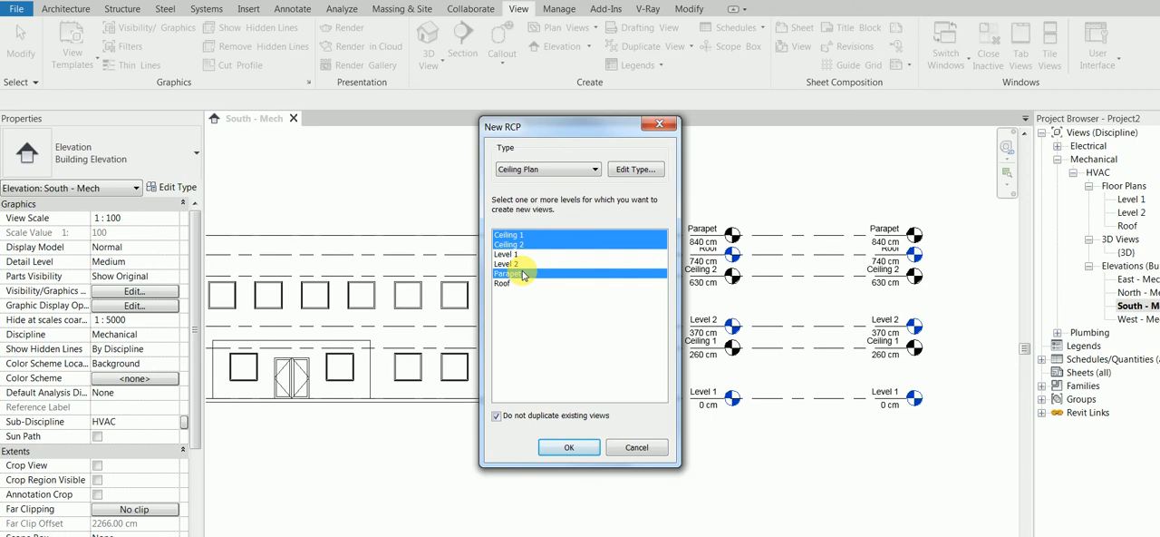
Assign the Mechanical Ceiling view template to the Ceiling Plan type, create the chosen ceiling plans, and return to the South - Mech elevation.
left_click(639, 169)
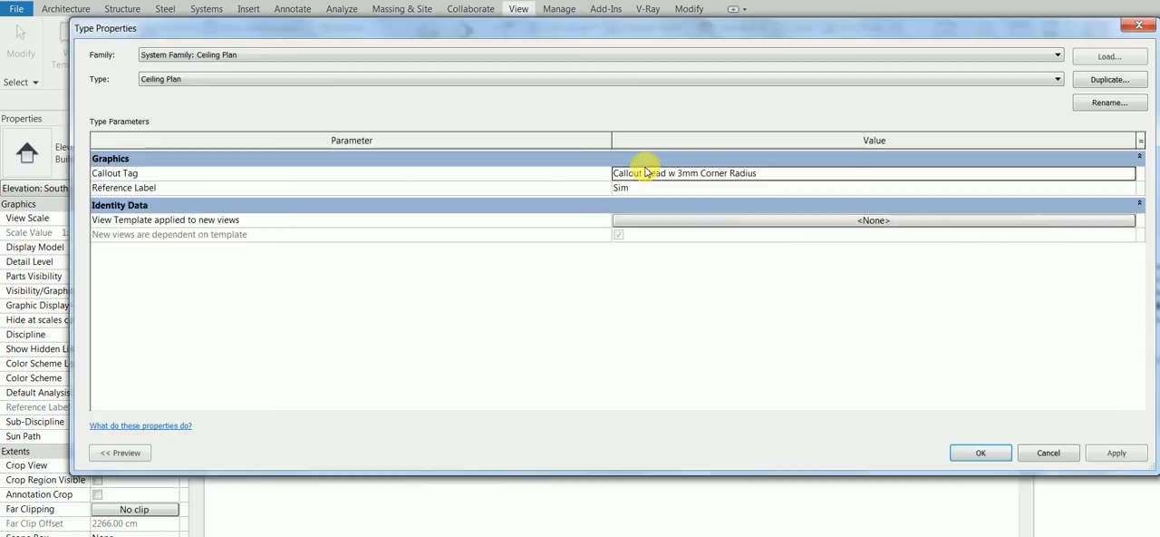
left_click(691, 220)
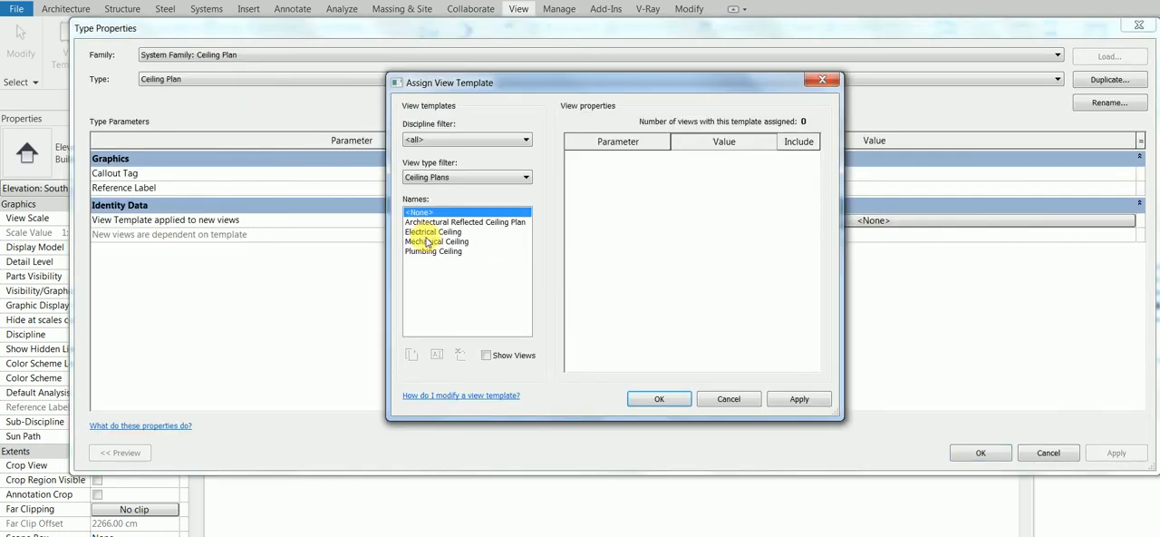
left_click(426, 241)
left_click(653, 398)
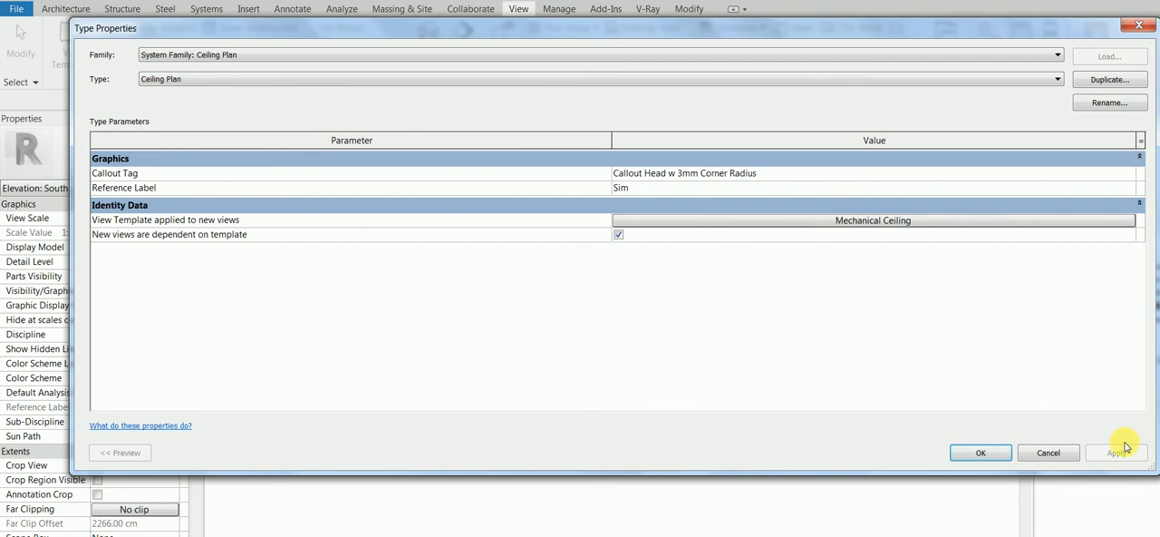
left_click(990, 452)
left_click(565, 448)
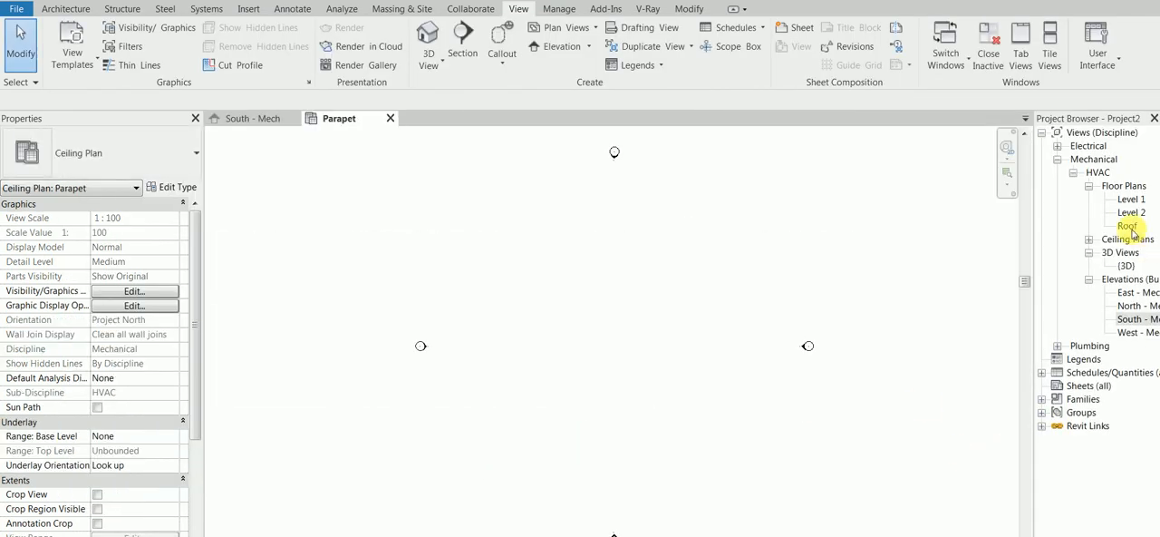
left_click(1088, 238)
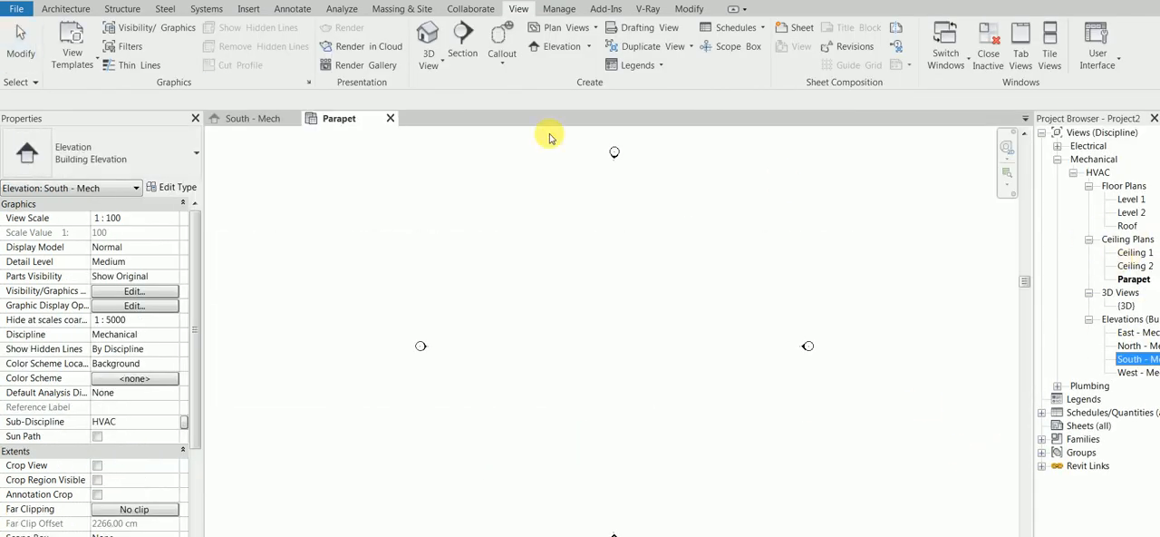
left_click(390, 118)
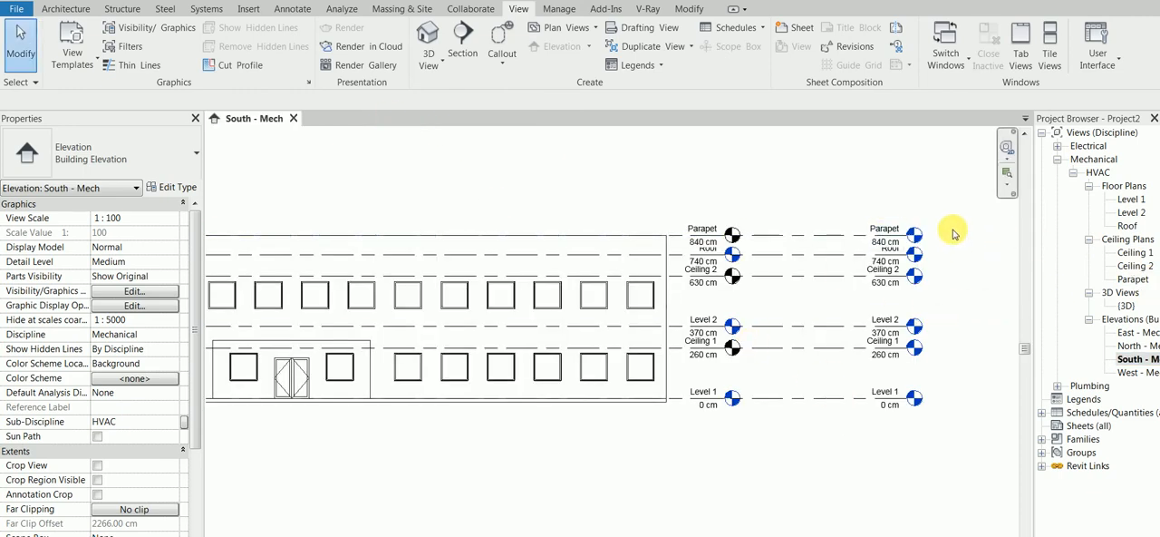
Review the Ceiling 1 and Ceiling 2 ceiling plans, and close both views.
double_click(1133, 252)
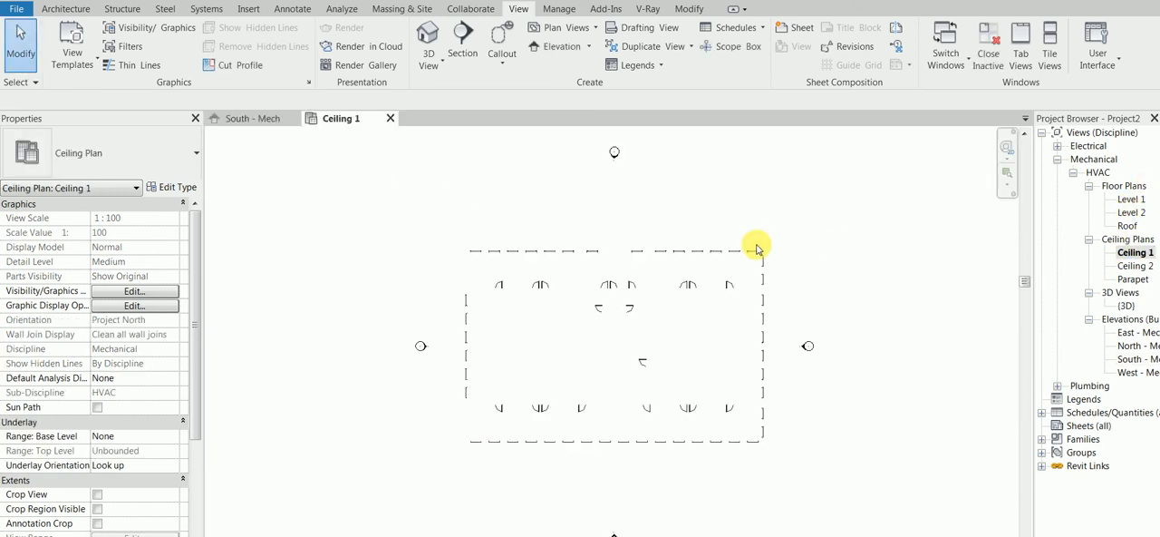
double_click(1135, 264)
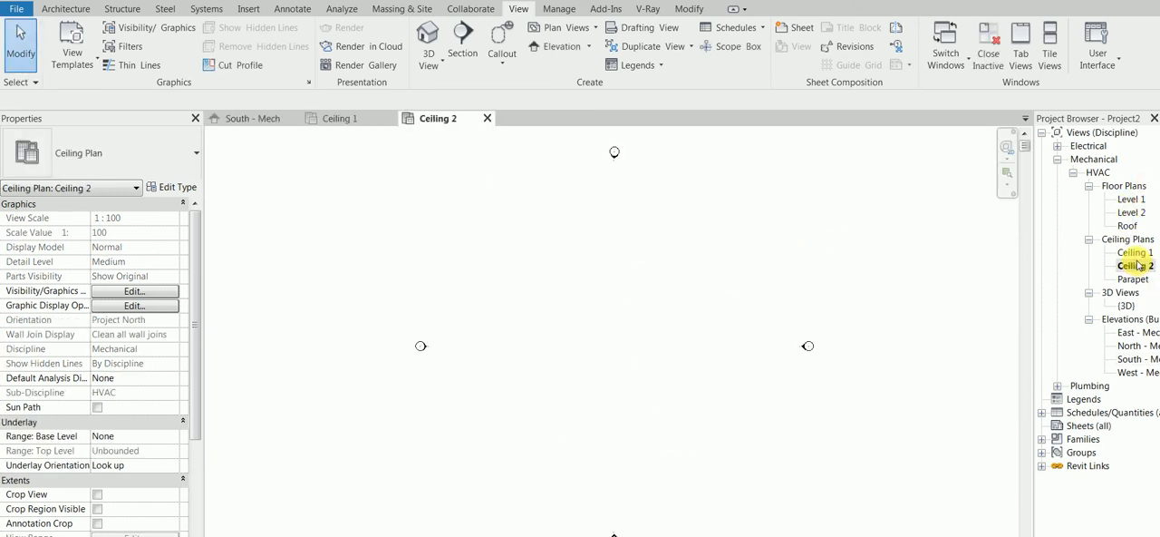
left_click(483, 120)
left_click(389, 118)
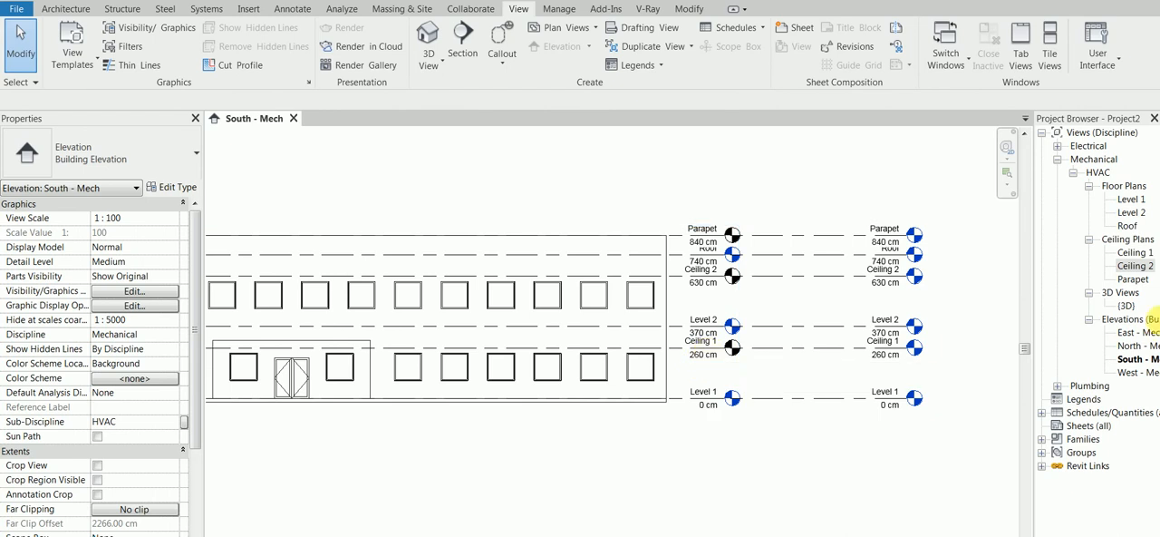
Create a reflected ceiling plan for Level 1 after checking the Ceiling Plan type's view template.
left_click(557, 27)
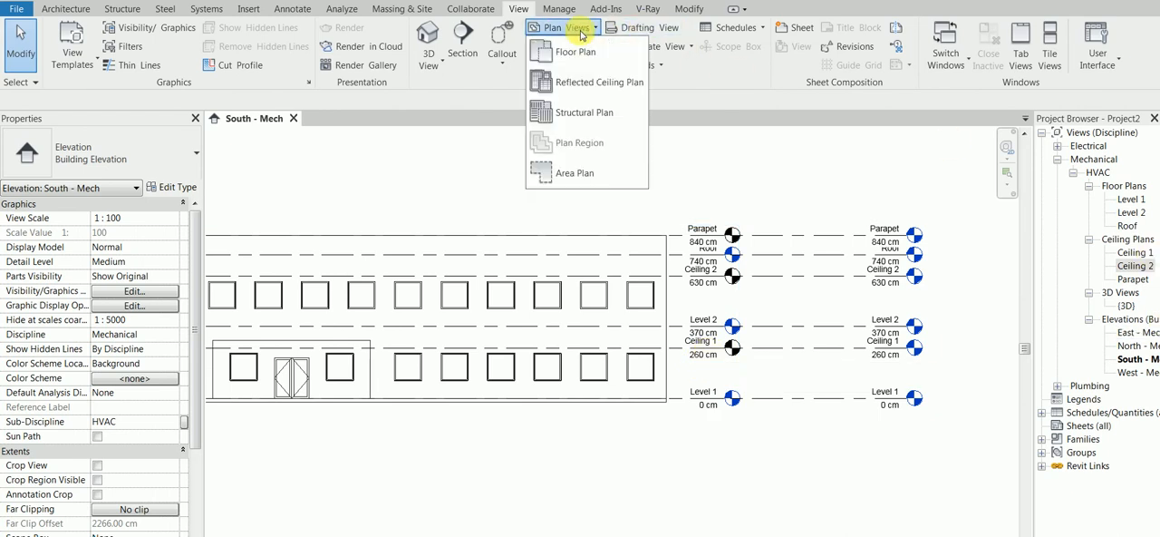
left_click(571, 52)
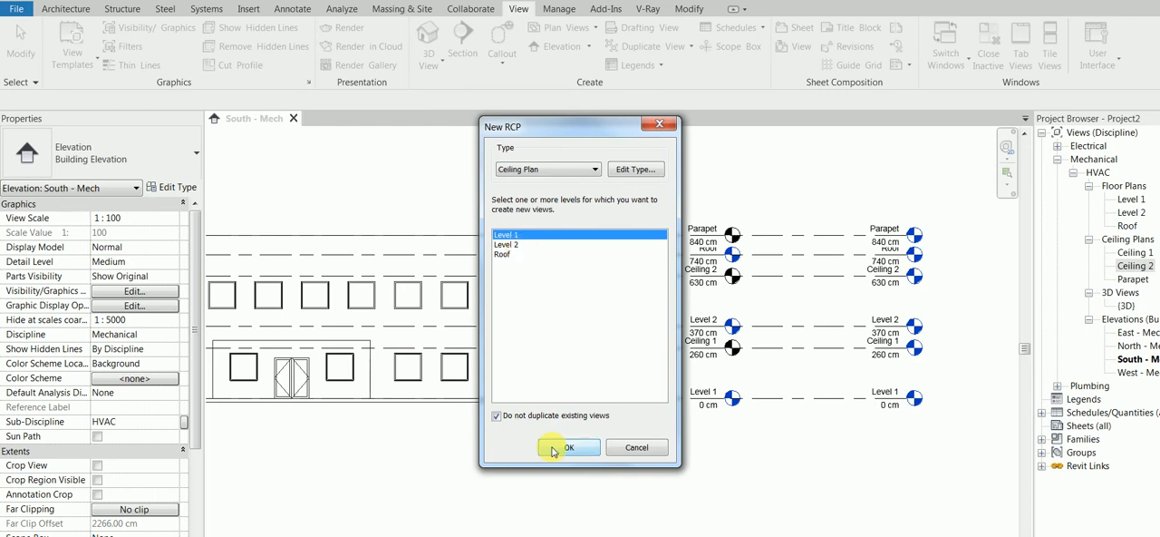
left_click(642, 171)
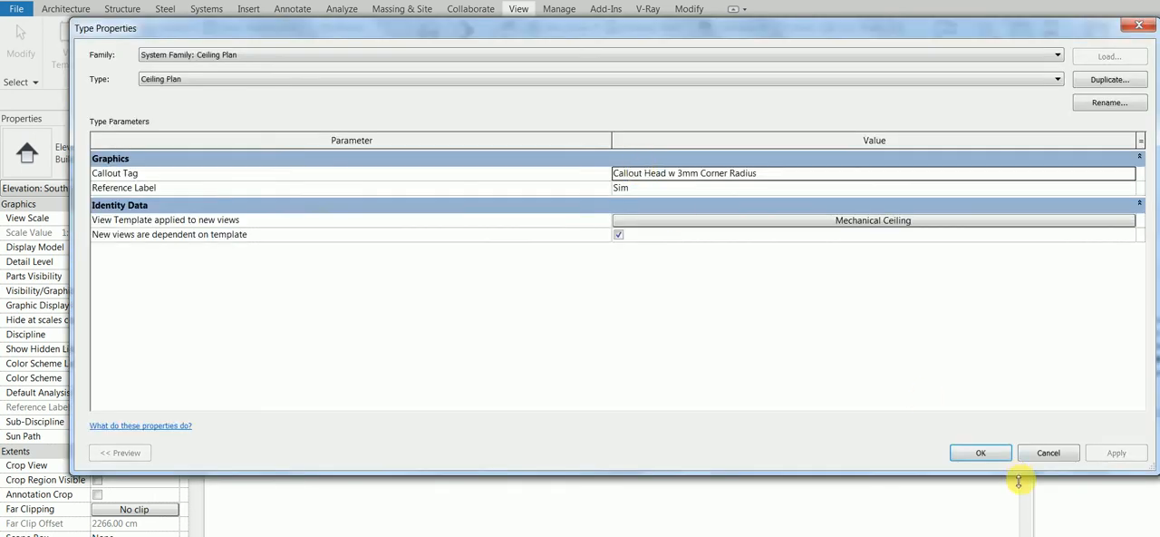
left_click(980, 452)
left_click(570, 450)
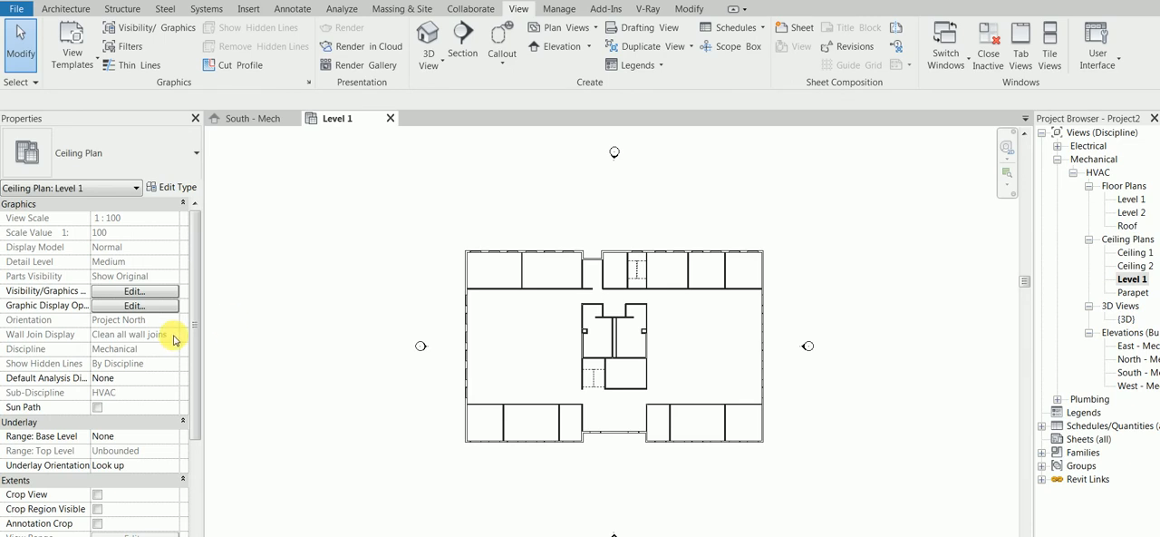
Open the Level 1 ceiling plan's Mechanical Ceiling view template and exclude View Range from it.
left_click_drag(194, 337, 196, 299)
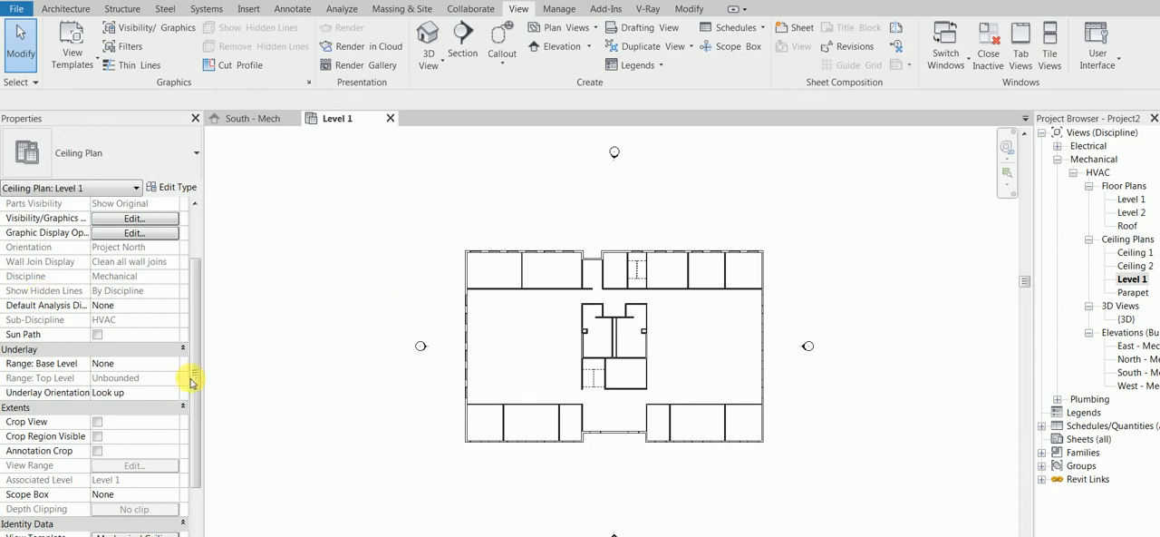
left_click_drag(194, 381, 197, 406)
left_click(153, 494)
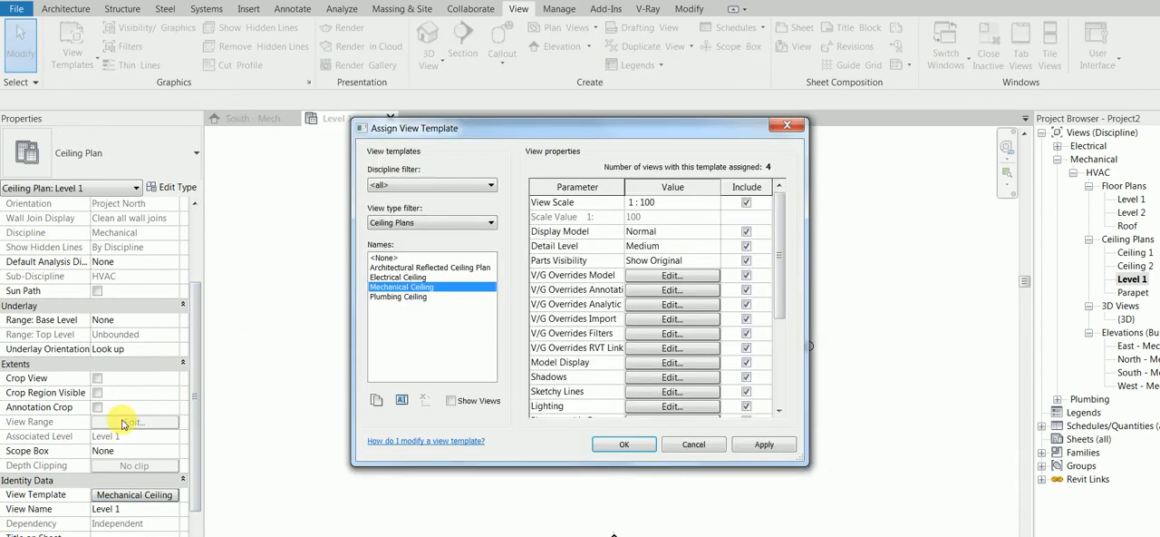
left_click_drag(775, 265, 775, 367)
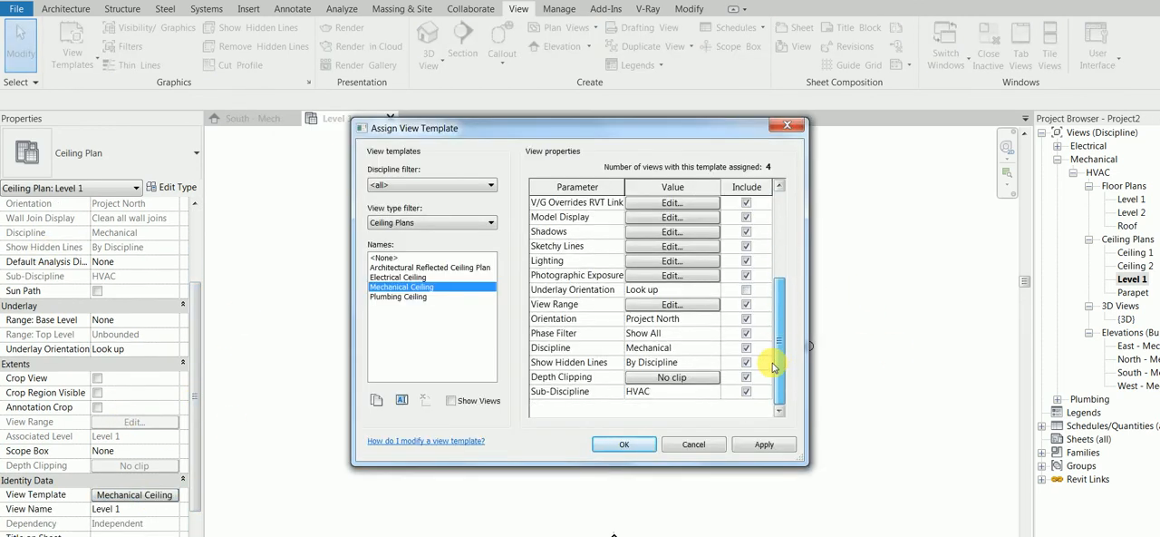
left_click(745, 308)
left_click_drag(776, 363, 785, 287)
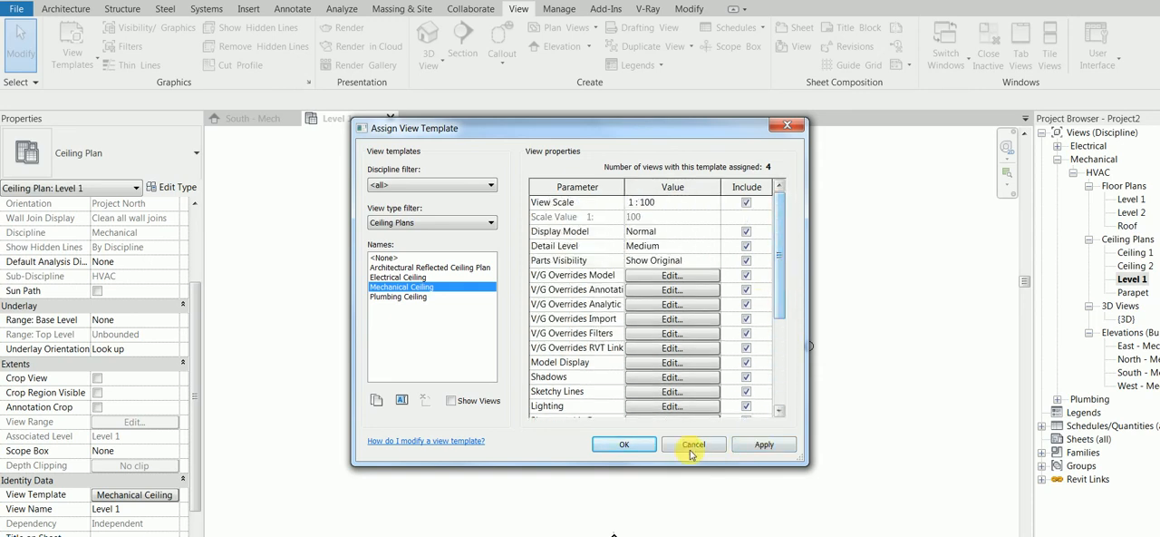
Exclude Display Model, Detail Level, Parts Visibility and all V/G overrides from the Mechanical Ceiling template, and apply the changes.
left_click(746, 232)
left_click(746, 246)
left_click(746, 260)
left_click(746, 275)
left_click(746, 289)
left_click(746, 304)
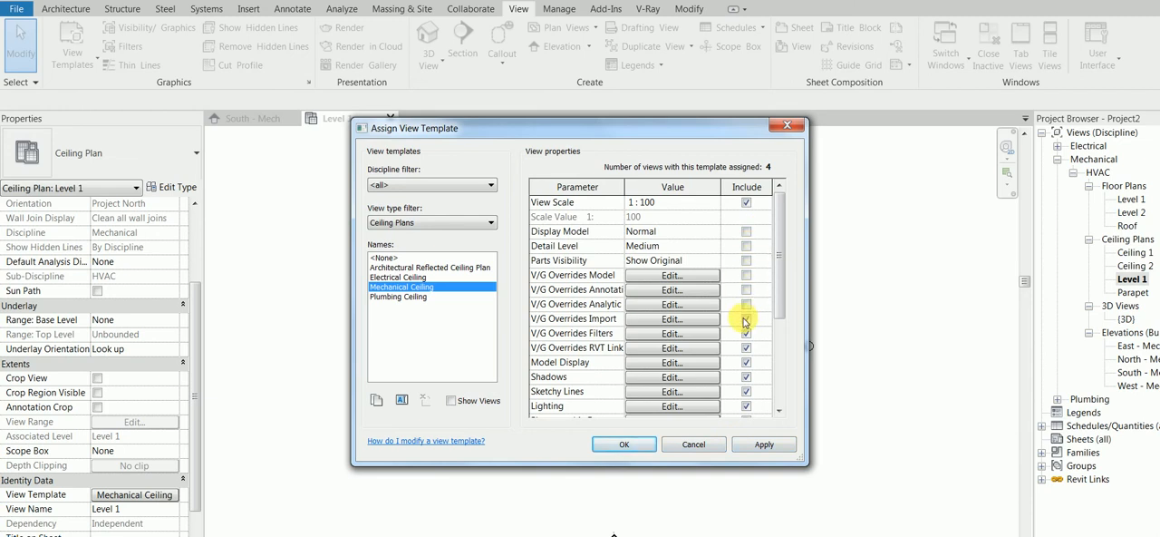
left_click(746, 333)
left_click(746, 319)
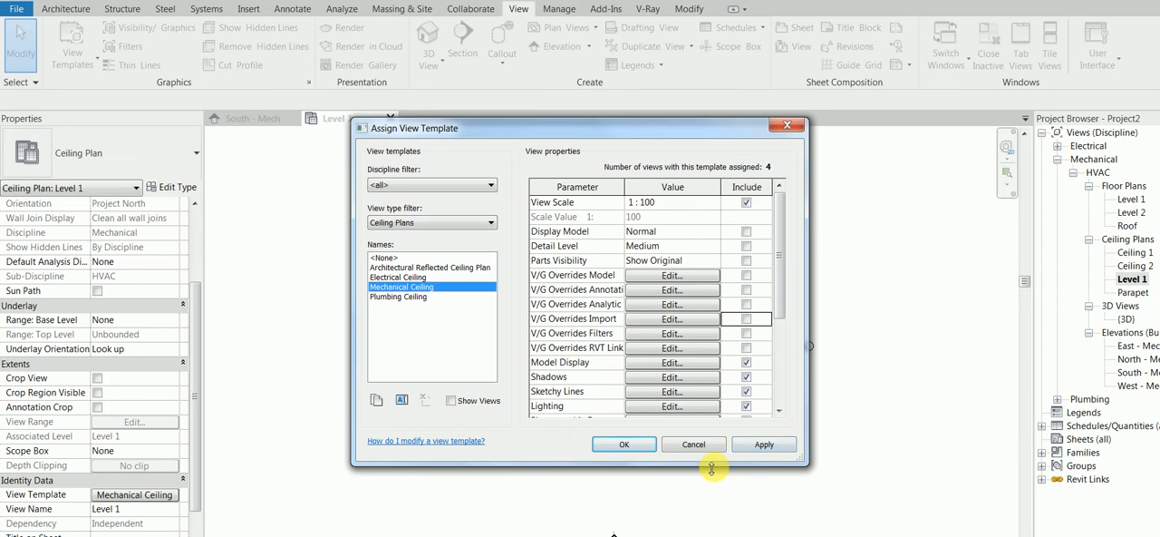
left_click(761, 444)
left_click(623, 443)
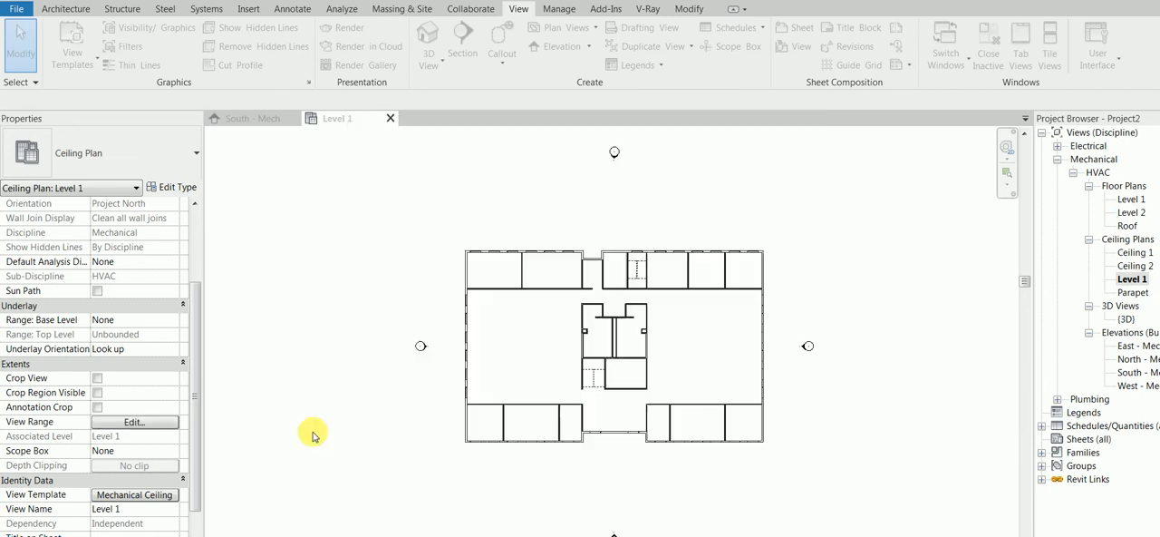
Check the Level 1 ceiling plan's view range against the Ceiling 1 level height in the South - Mech elevation.
left_click(134, 423)
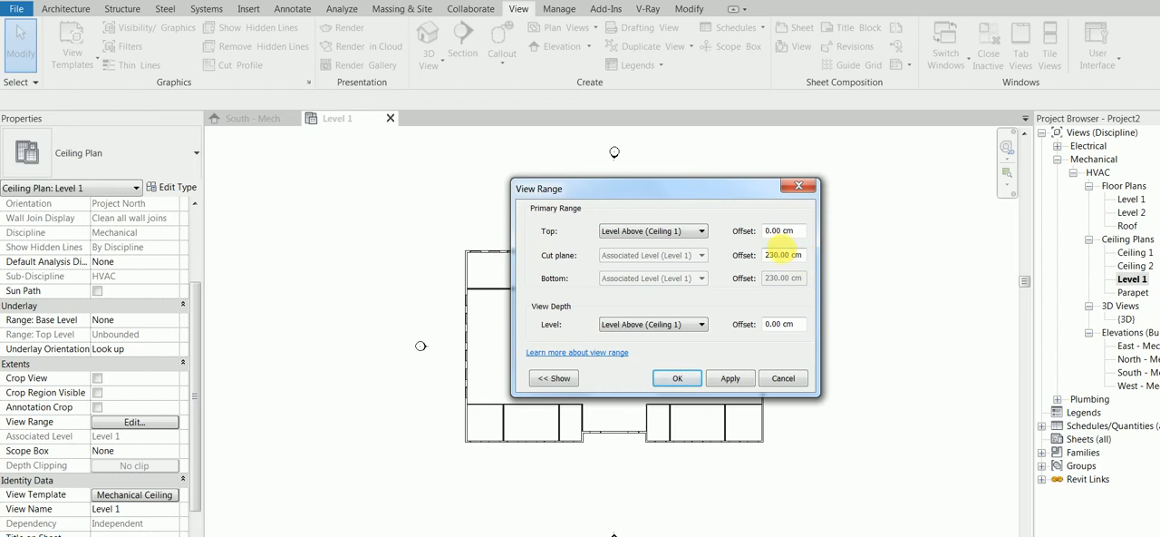
left_click(675, 378)
left_click(251, 119)
scroll(892, 355, "up", 2)
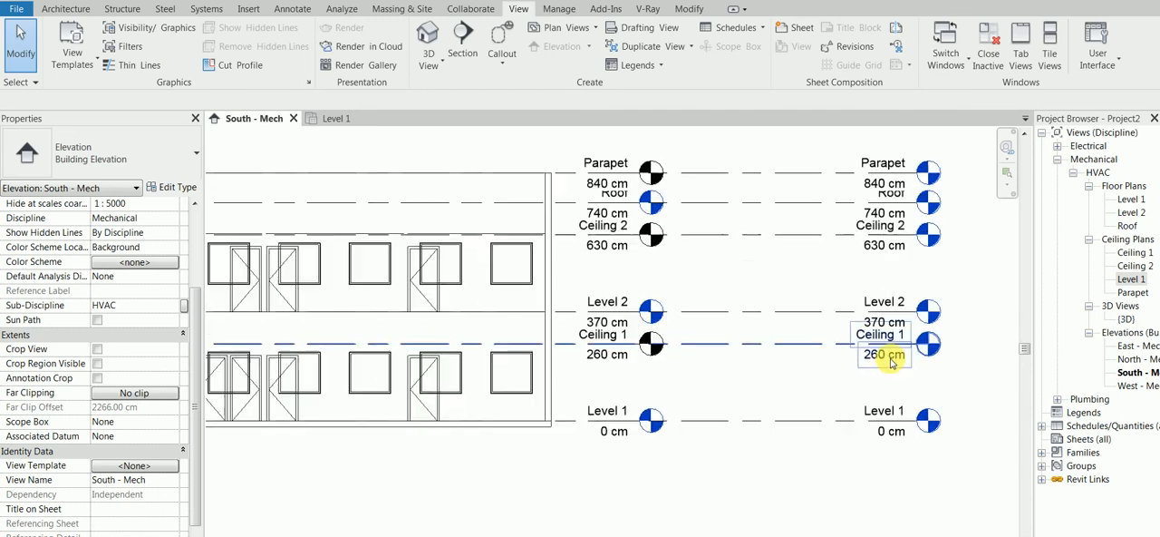
scroll(726, 294, "up", 2)
middle_click_drag(733, 292, 549, 284)
left_click(337, 119)
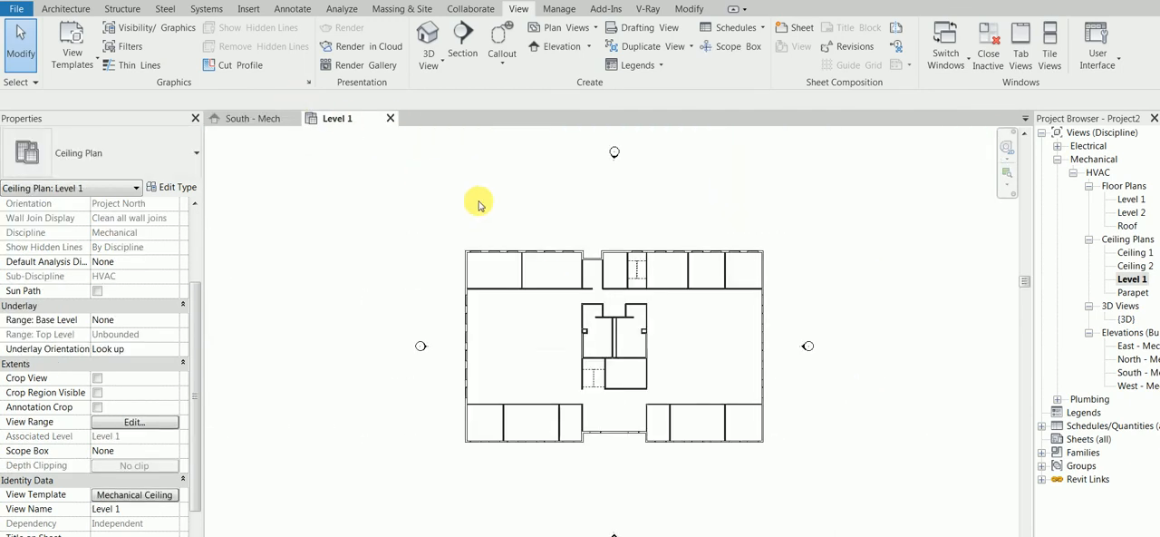
Set the Level 1 ceiling plan's view range cut plane offset to 260 cm and apply it.
key("v")
key("r")
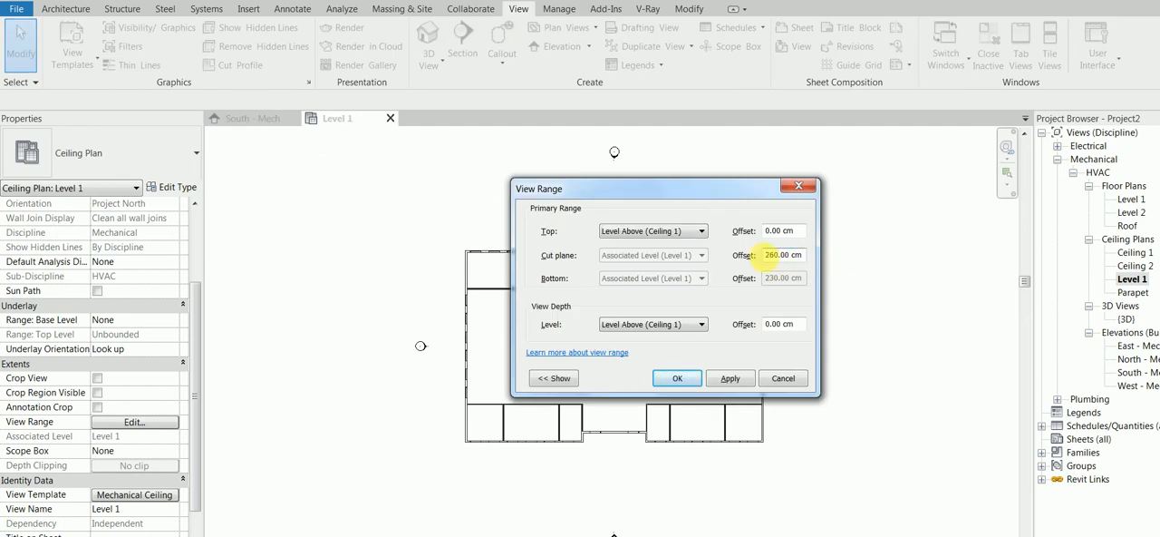
left_click(726, 379)
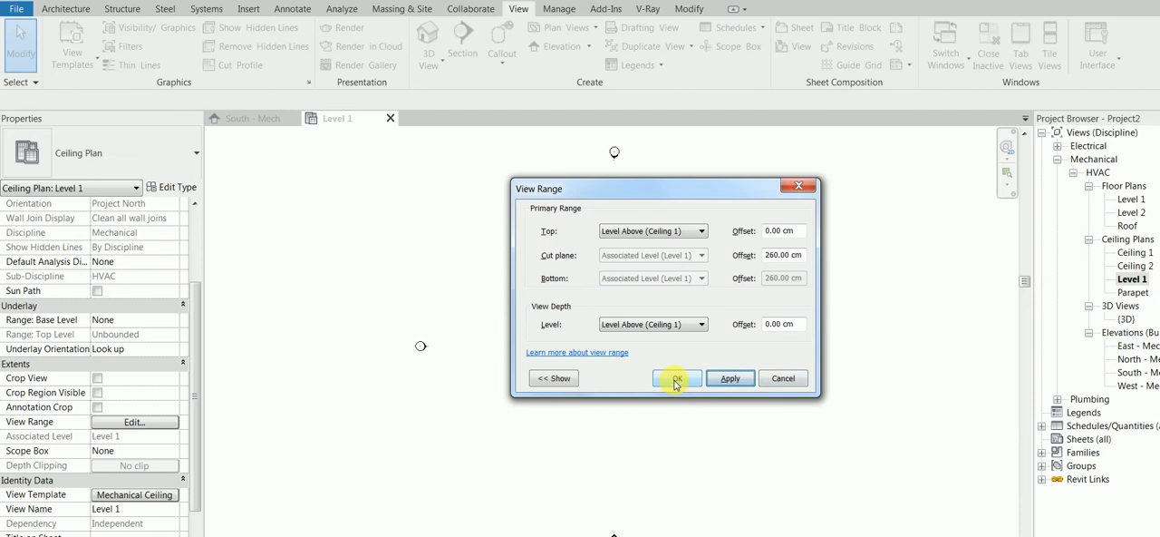
left_click(675, 381)
scroll(599, 363, "up", 5)
Review the Ceiling 1 and Ceiling 2 ceiling plans and compare them with the levels in the South - Mech elevation.
left_click(238, 120)
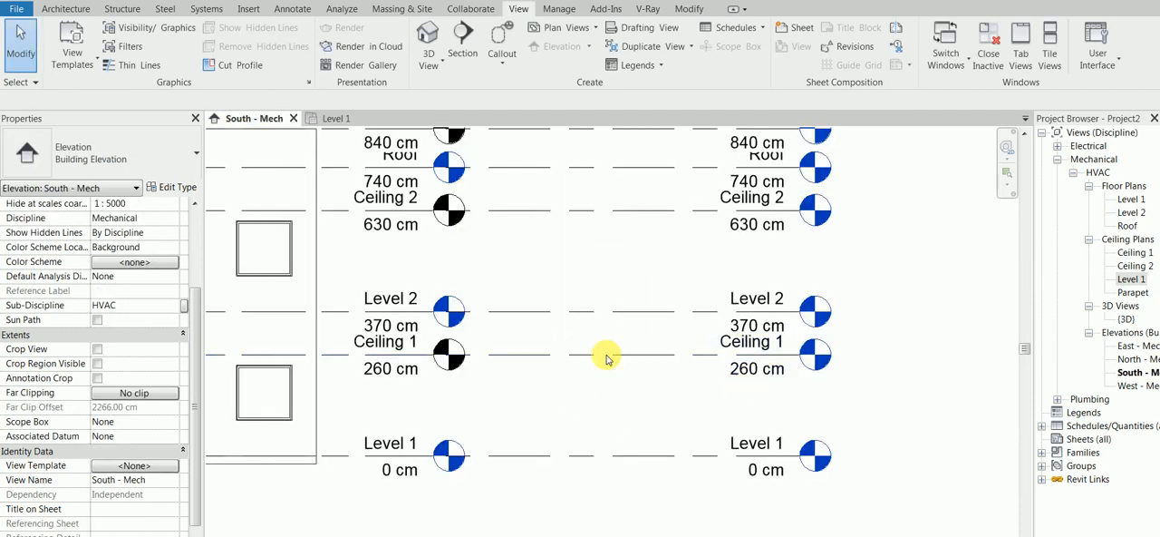
double_click(1131, 254)
double_click(1131, 265)
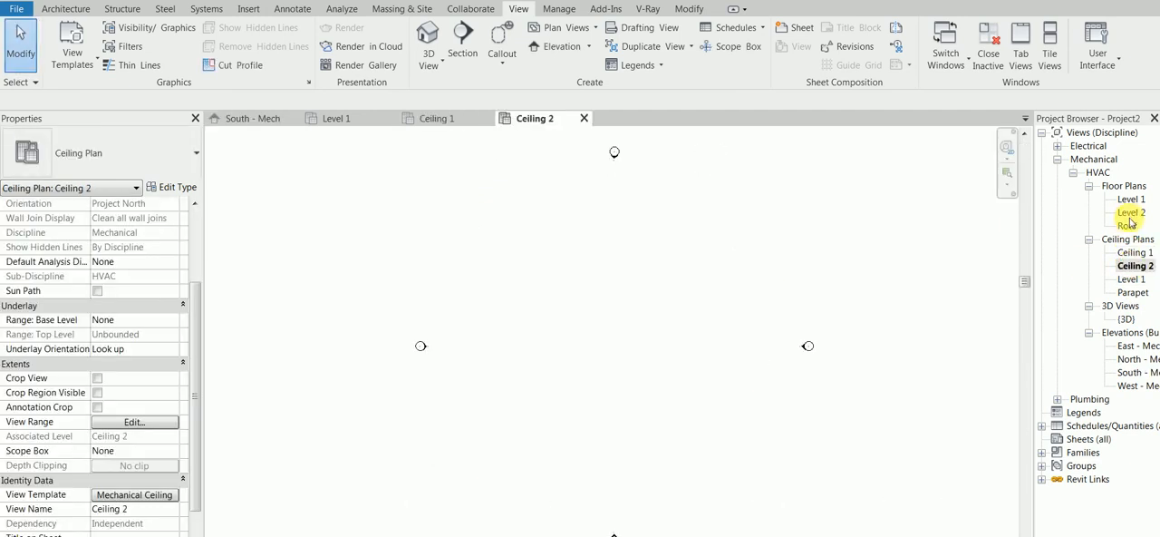
left_click(263, 119)
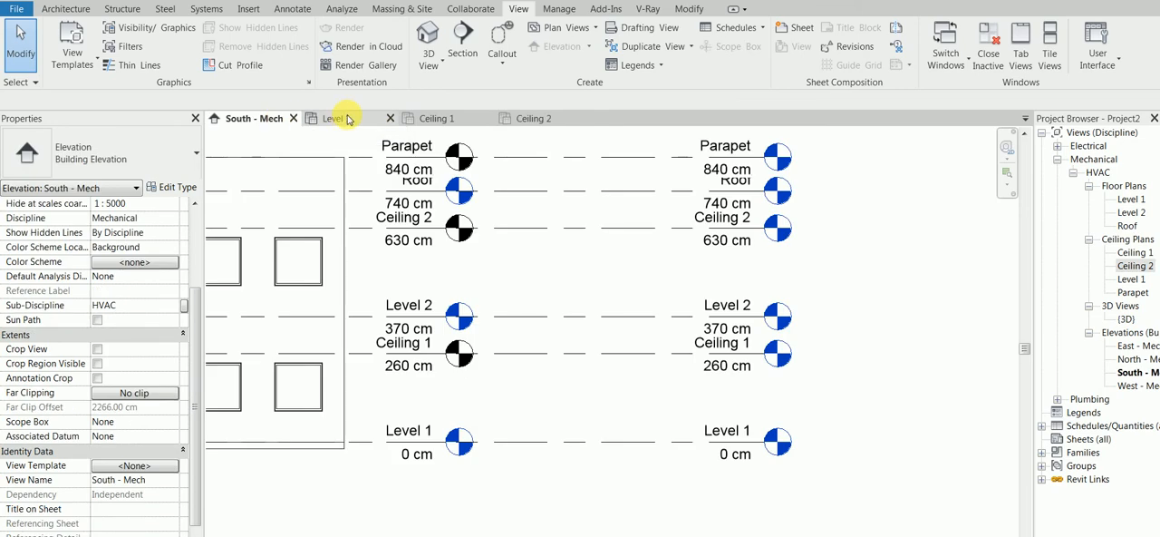
scroll(771, 388, "down", 3)
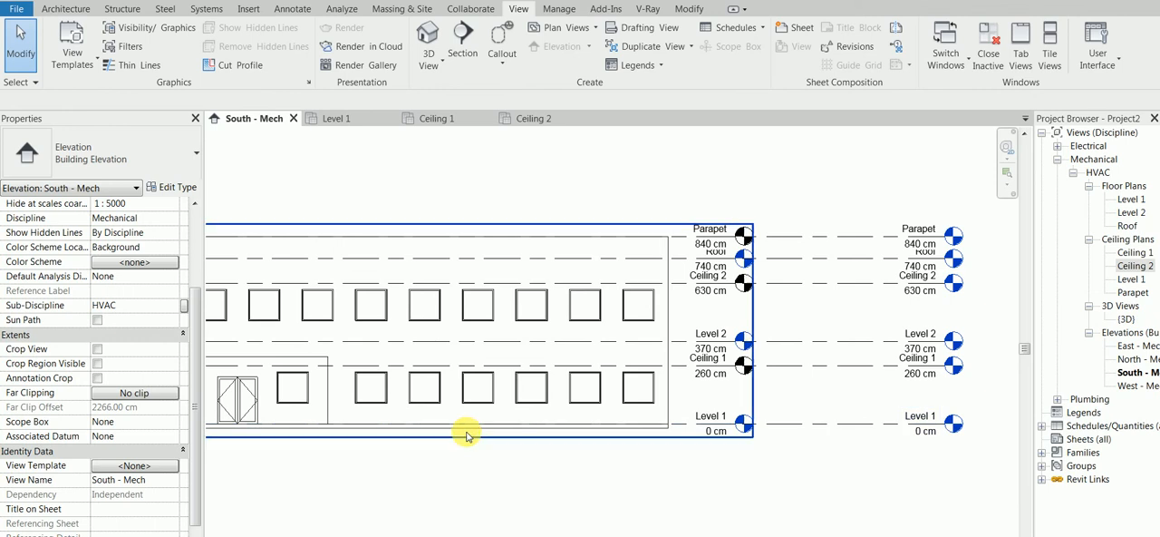
Open the linked model c Office Building.rvt for inspection, unloading its link from the project.
left_click(1042, 479)
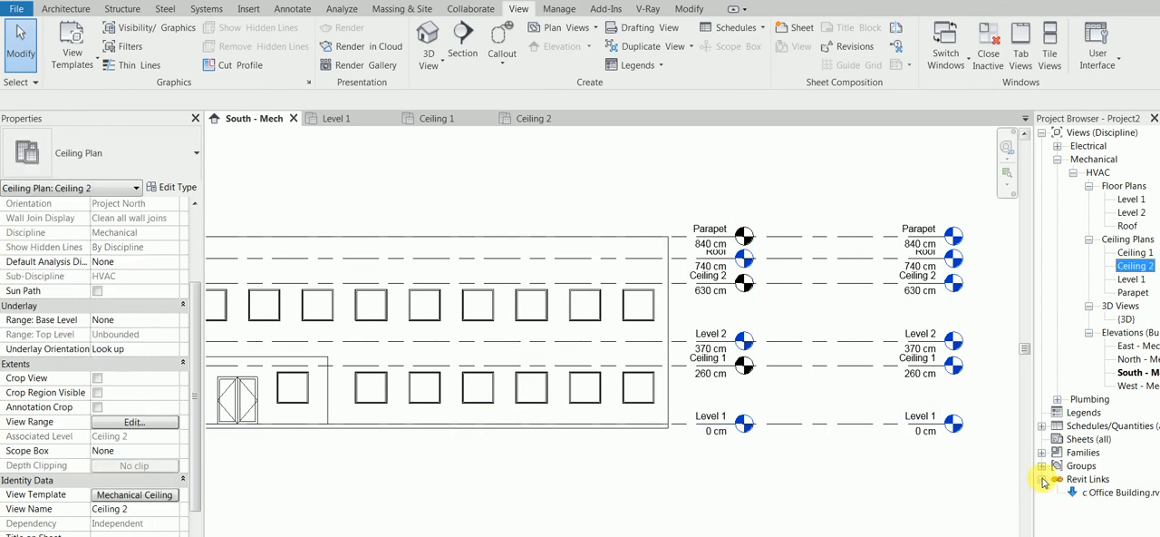
left_click(1090, 493)
right_click(1090, 493)
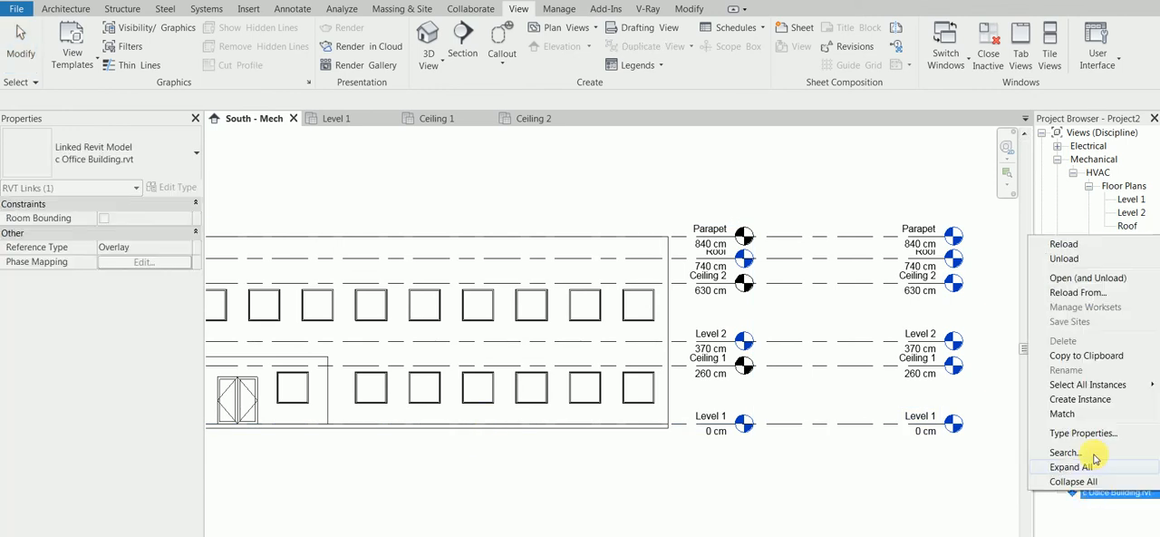
left_click(1097, 279)
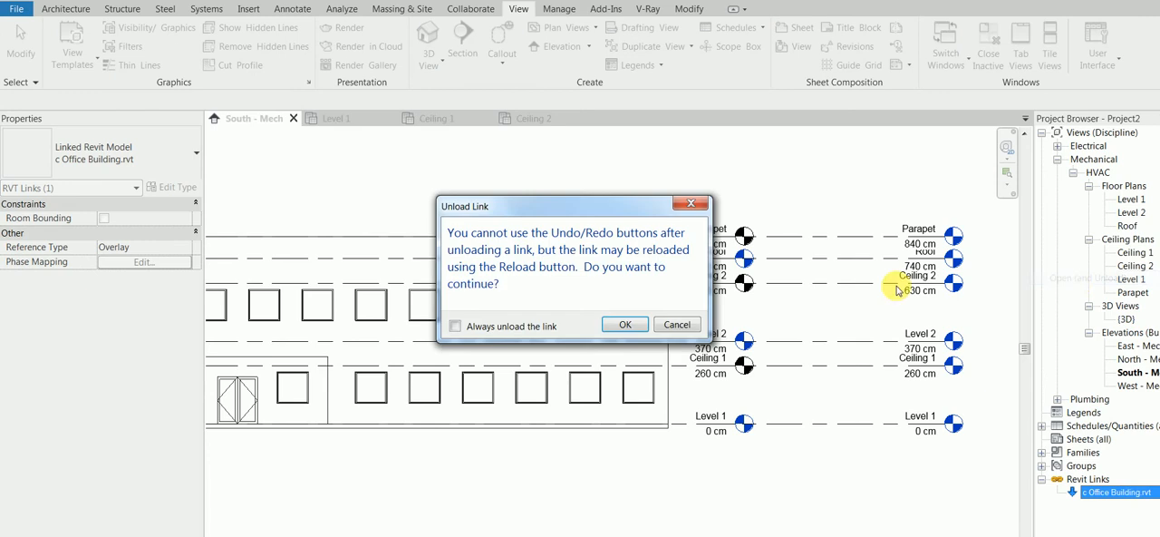
left_click(628, 325)
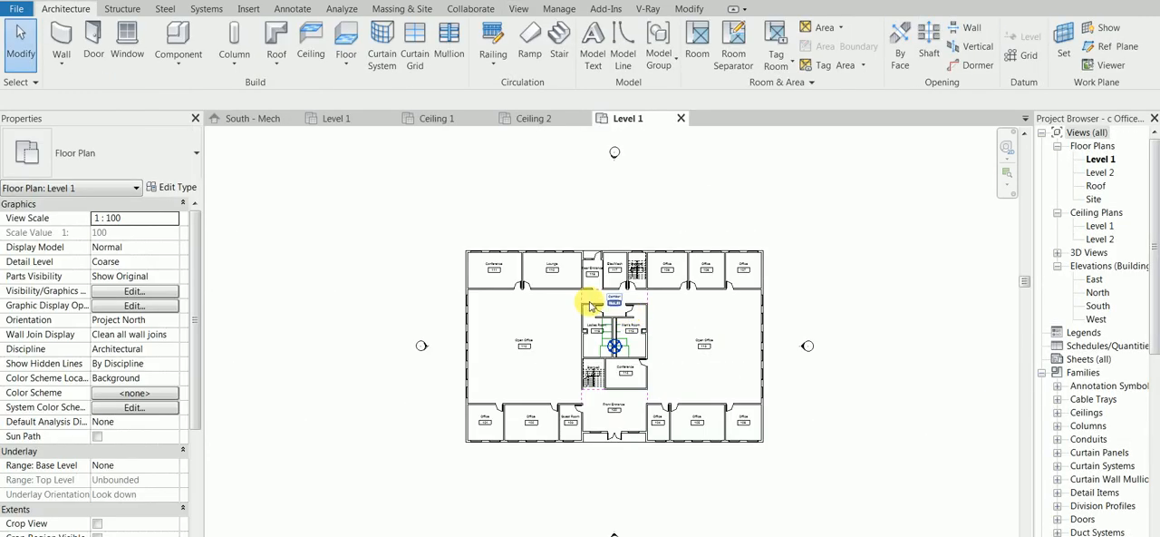
Examine the office building's Level 1 ceiling plan and the level heights in its South elevation.
double_click(1099, 225)
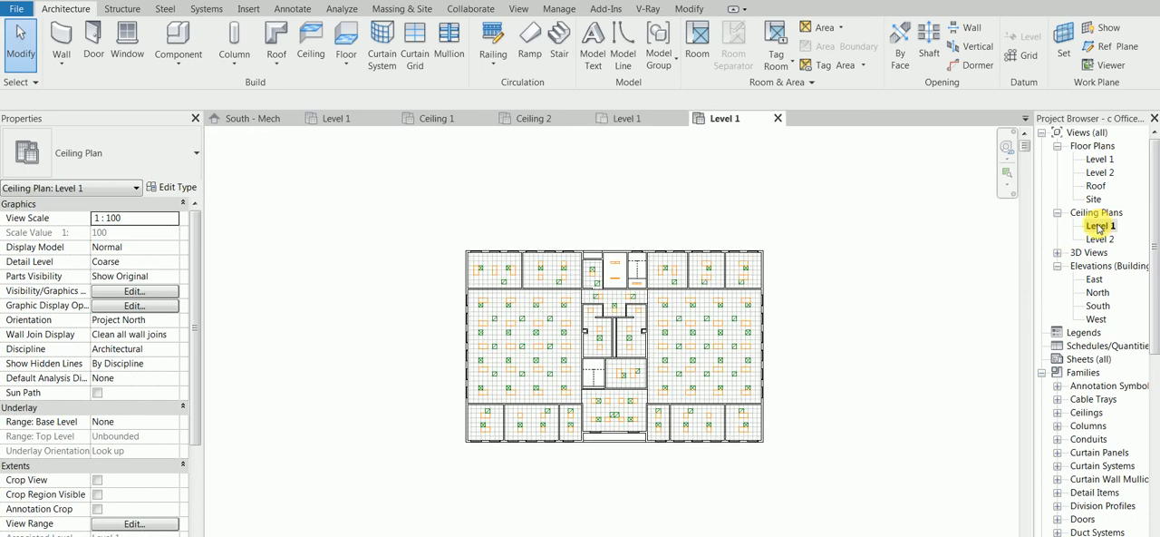
double_click(1098, 308)
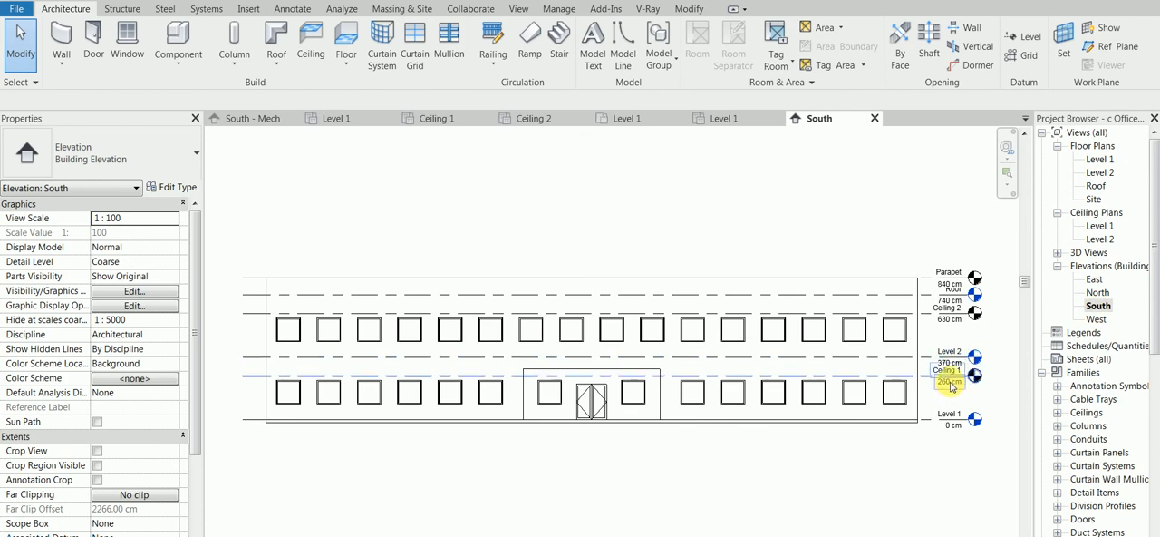
scroll(969, 358, "up", 3)
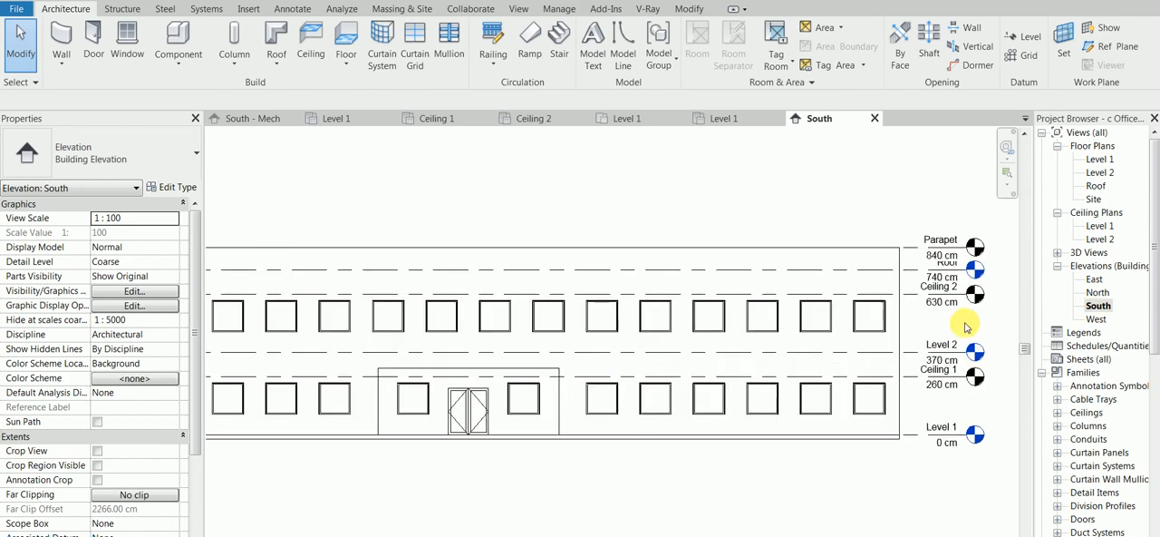
double_click(1097, 226)
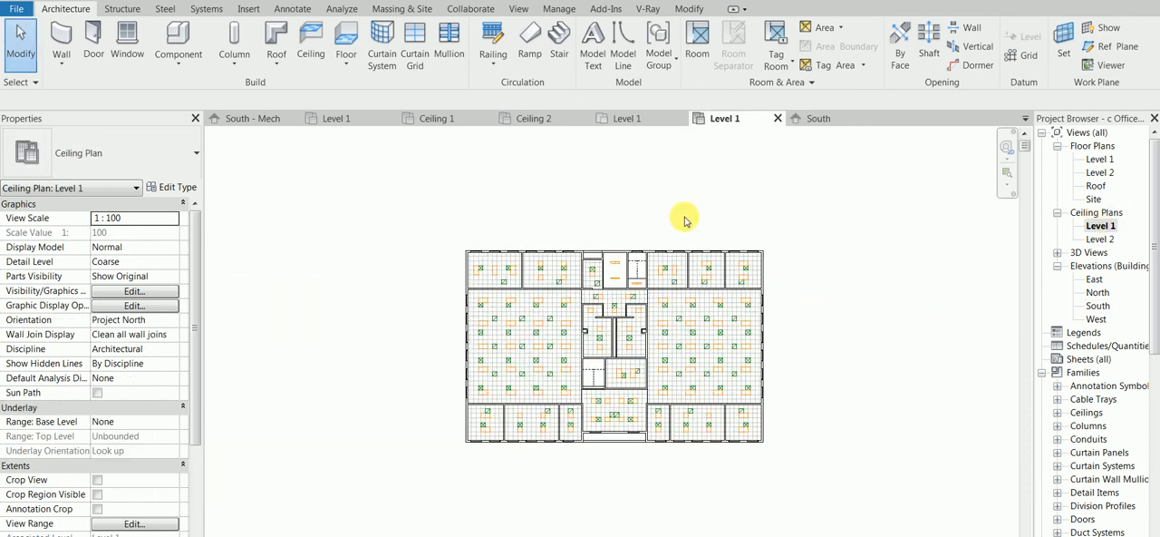
Probe the ceiling height in the office building's Level 1 ceiling plan with the Spot Elevation tool.
left_click(292, 9)
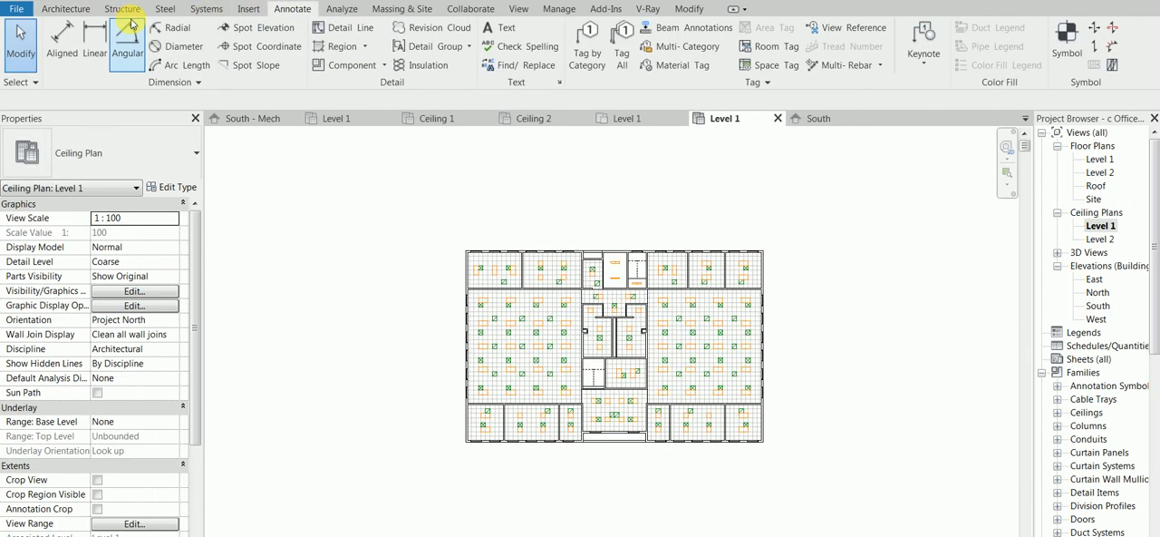
left_click(255, 28)
scroll(495, 335, "up", 5)
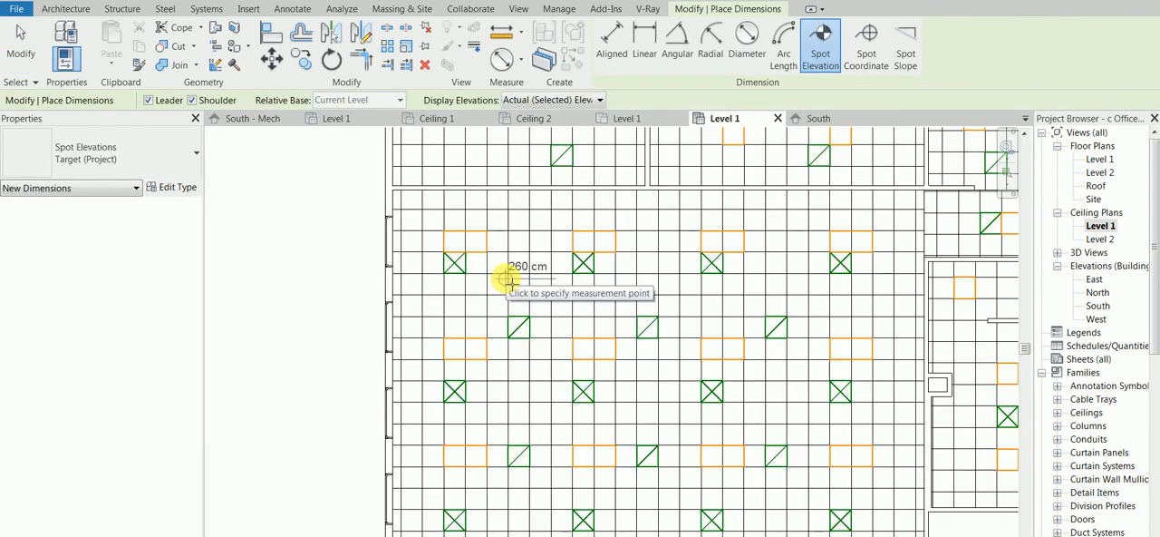
scroll(505, 279, "down", 3)
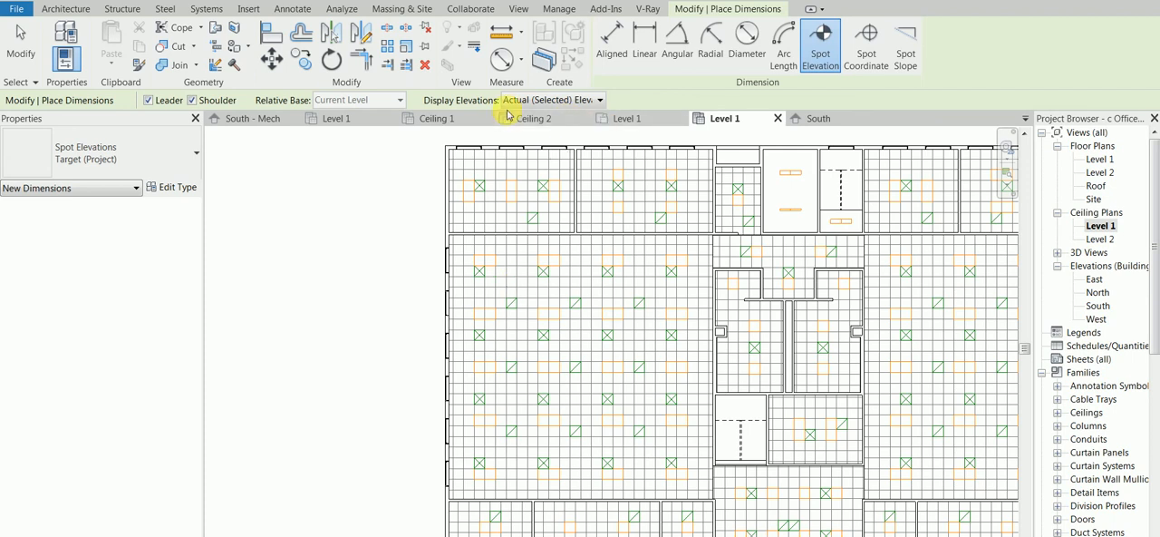
Return to the project's Ceiling 1 plan and close the office building's South elevation, Level 1 ceiling plan and Level 1 floor plan.
left_click(438, 119)
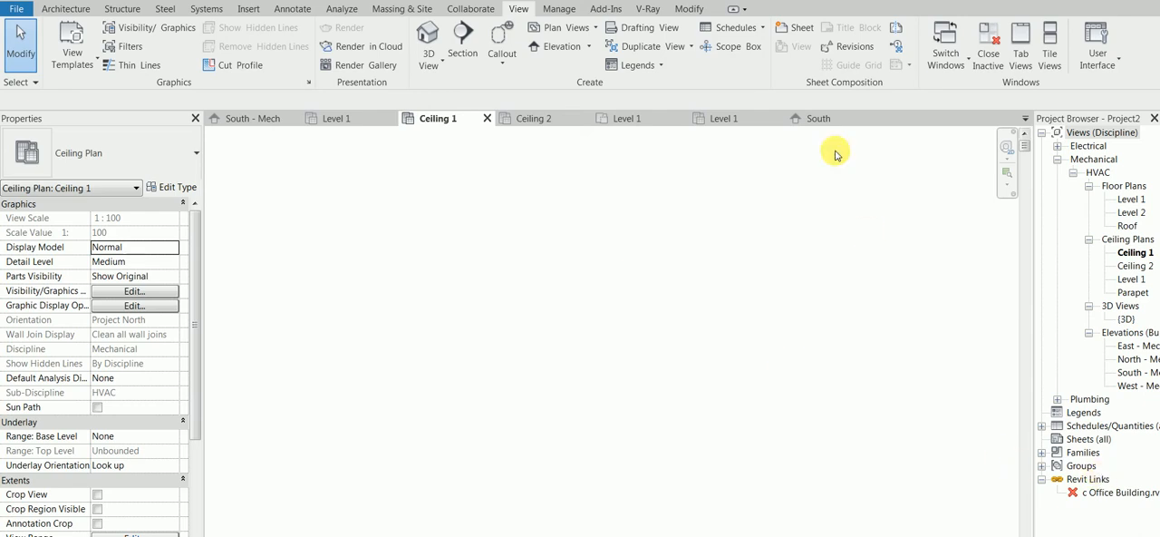
left_click(830, 118)
left_click(875, 120)
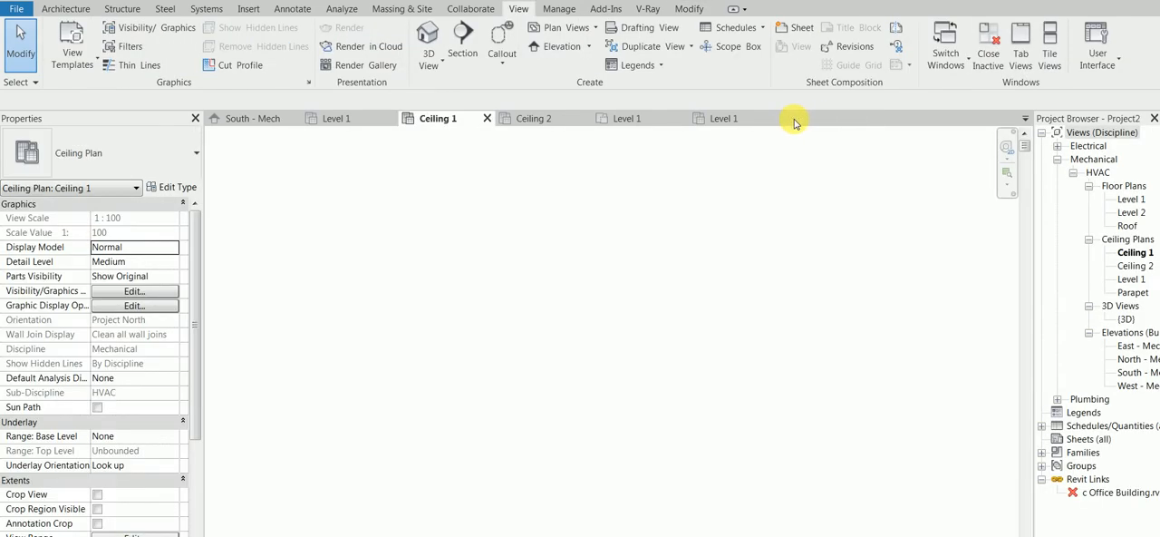
left_click(757, 118)
left_click(777, 119)
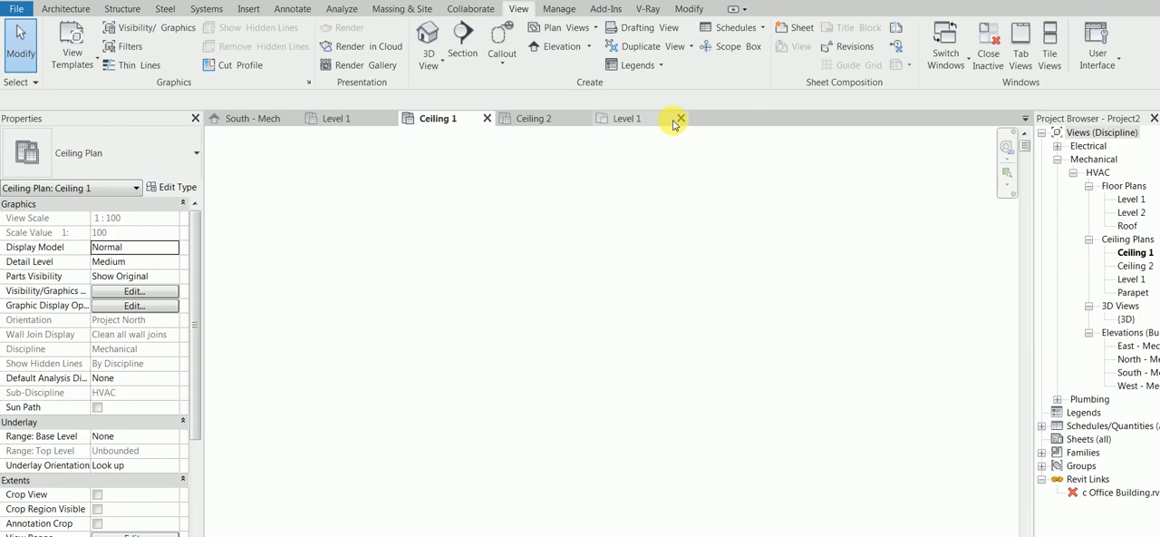
left_click(666, 124)
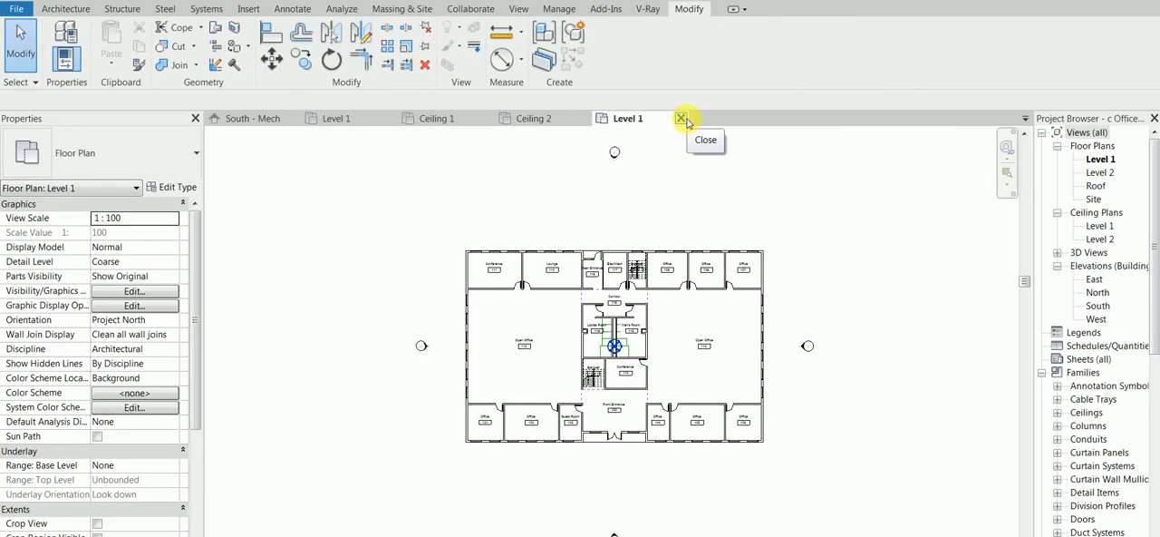
left_click(682, 119)
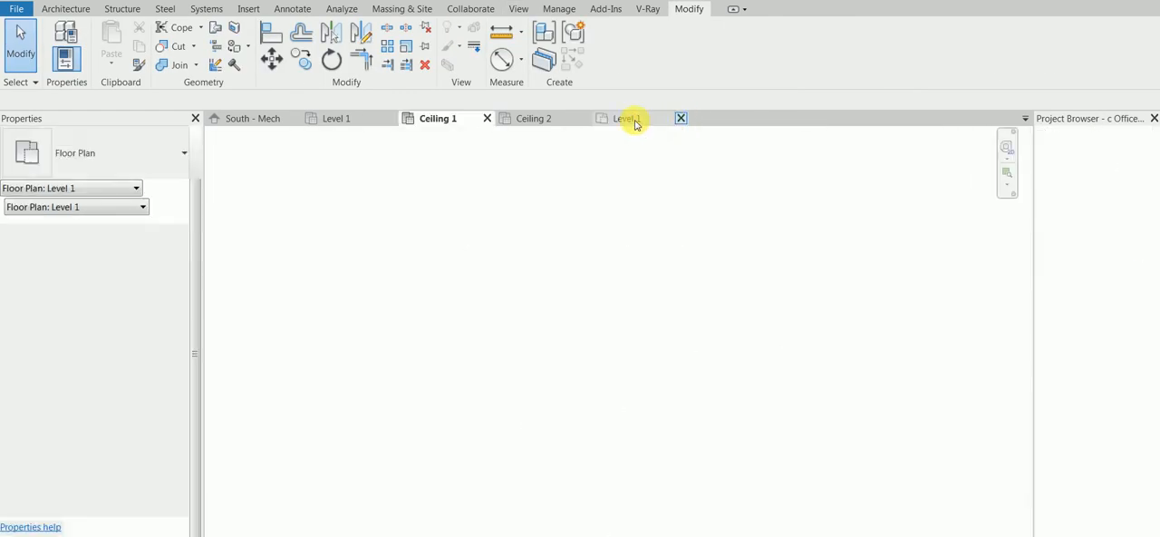
Reload the c Office Building.rvt link in the mechanical project.
right_click(1111, 496)
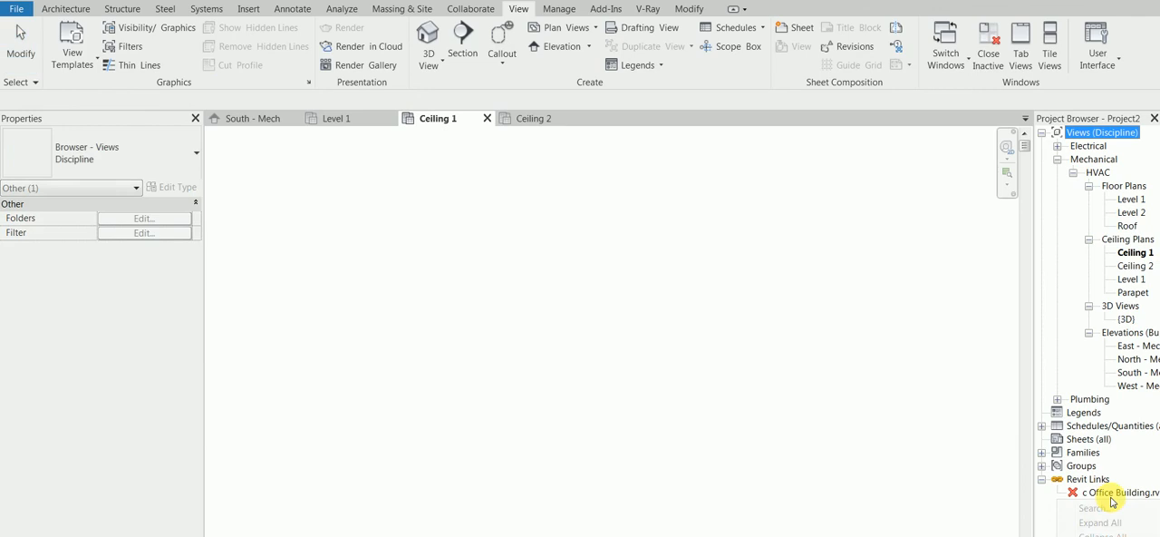
right_click(1114, 492)
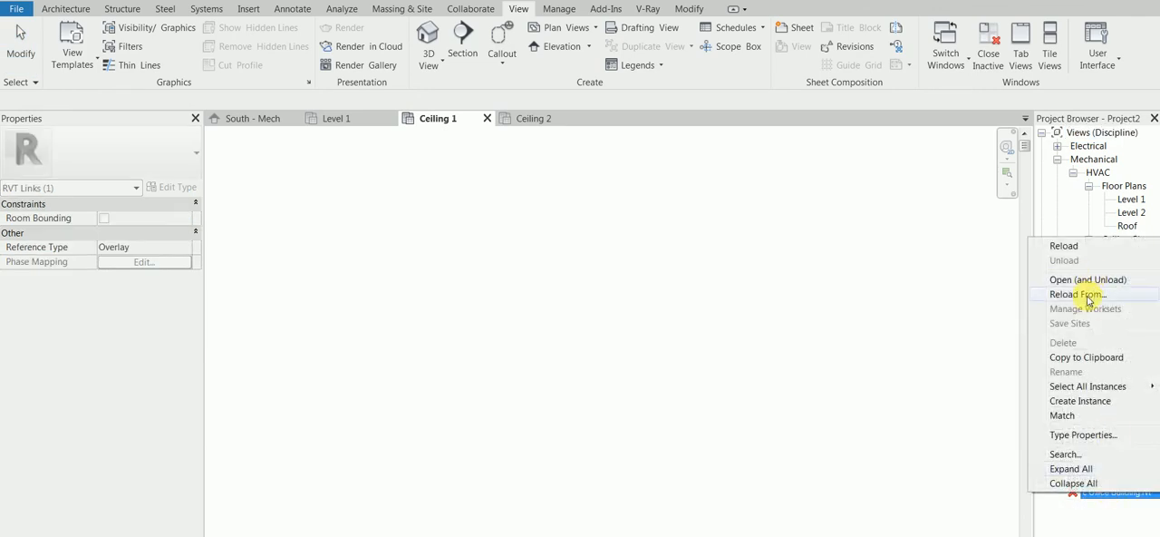
left_click(1081, 247)
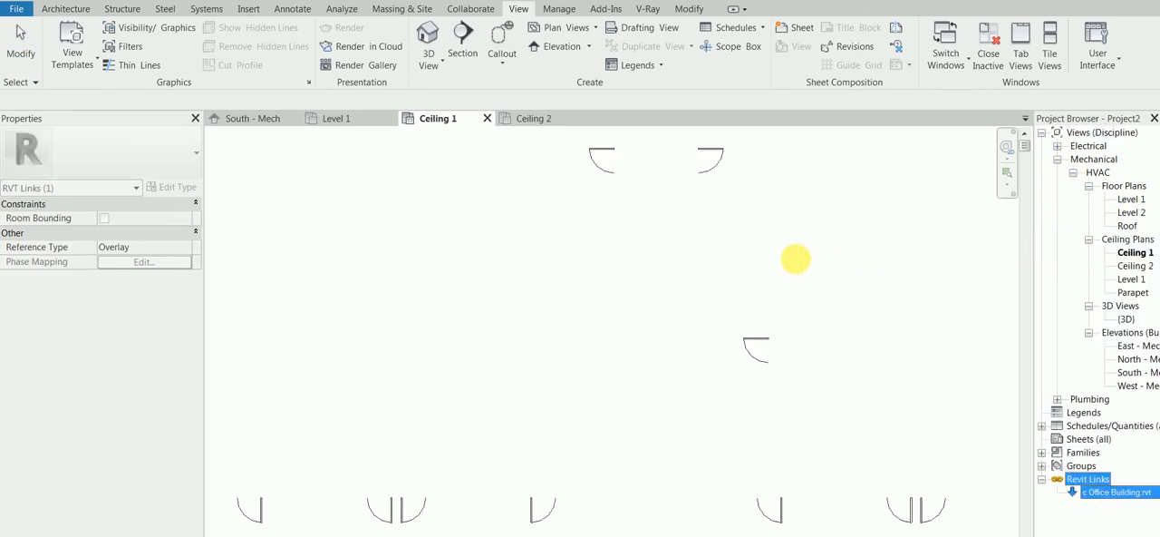
In the Ceiling 1 ceiling plan, set the view range's cut plane offset to 260 cm.
left_click(355, 119)
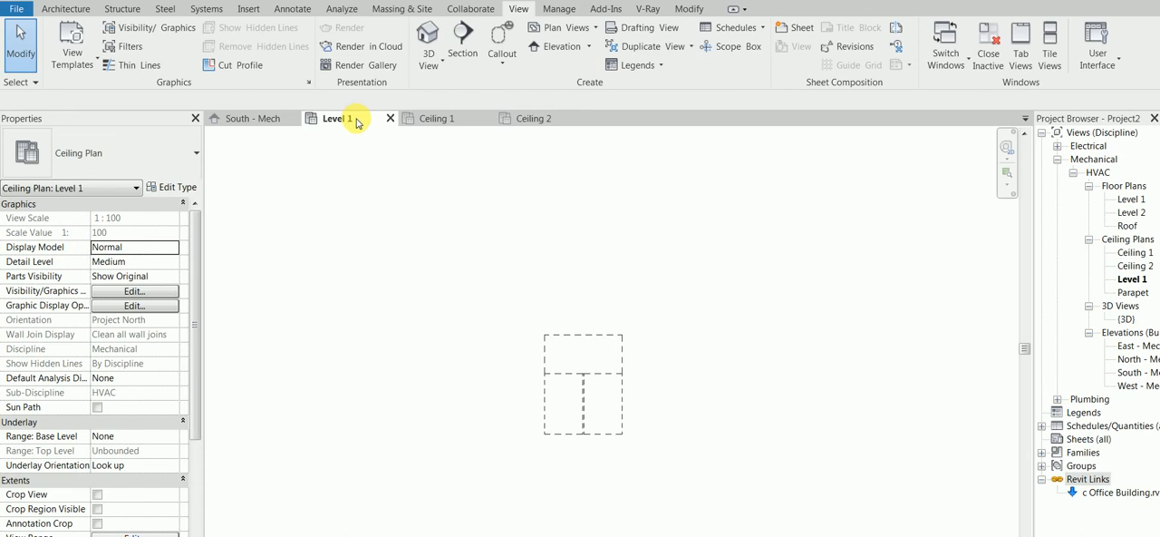
double_click(1134, 252)
scroll(709, 289, "down", 3)
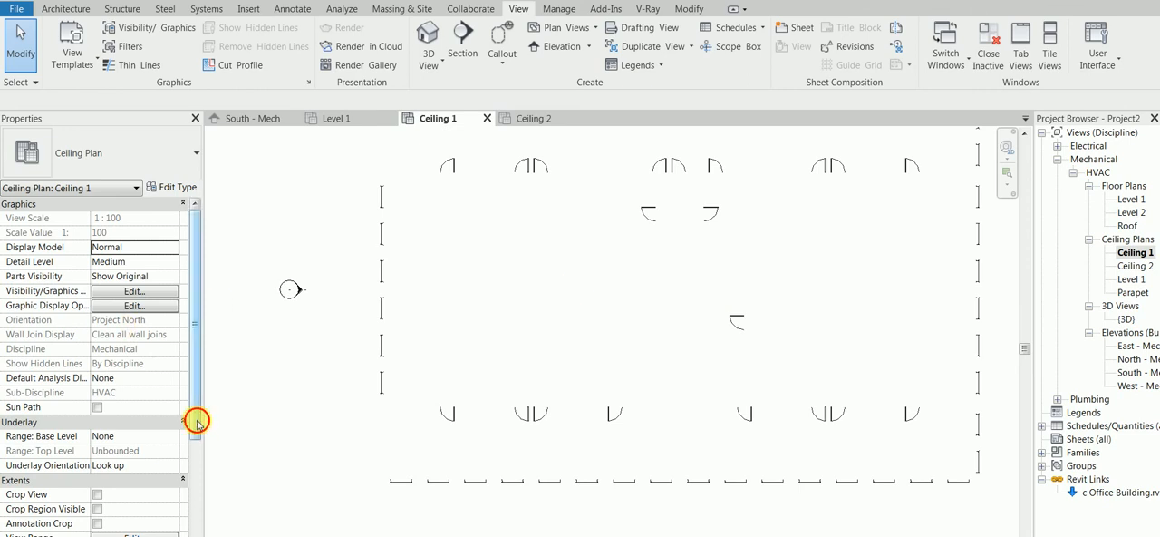
left_click_drag(198, 423, 192, 503)
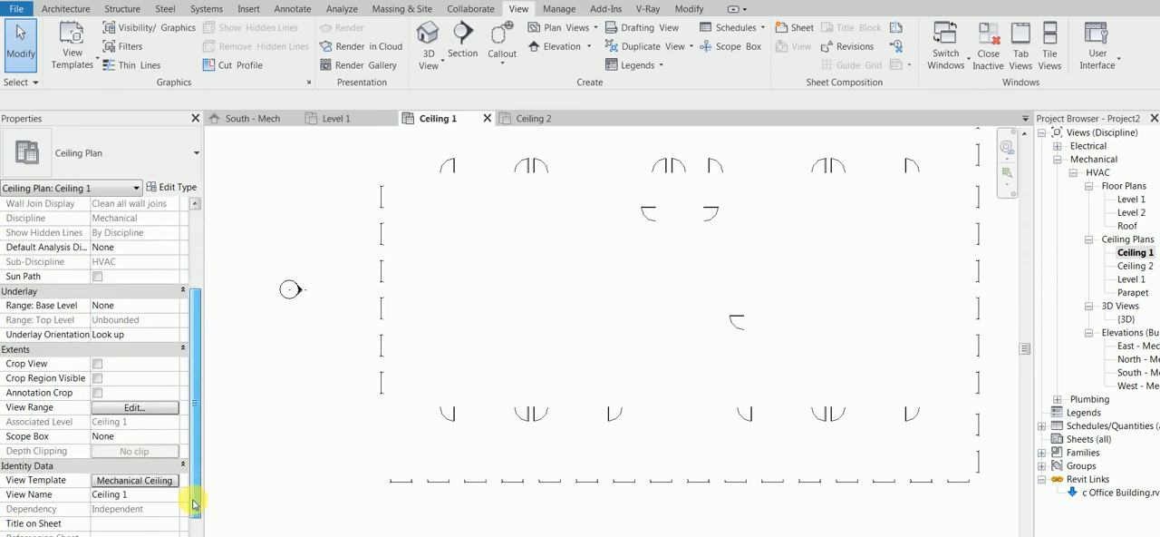
left_click(161, 408)
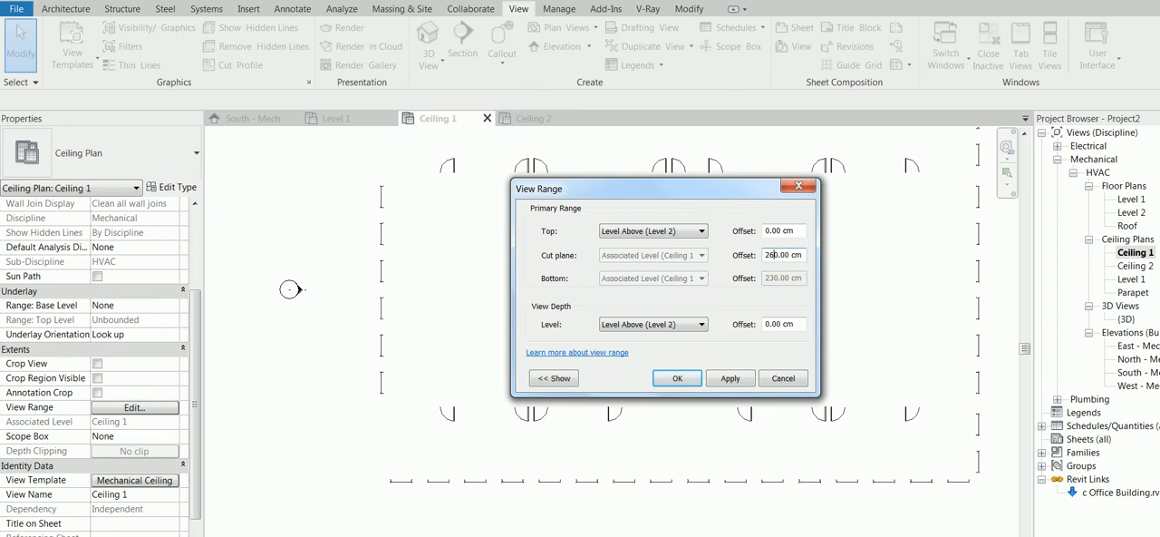
left_click(677, 378)
left_click(669, 298)
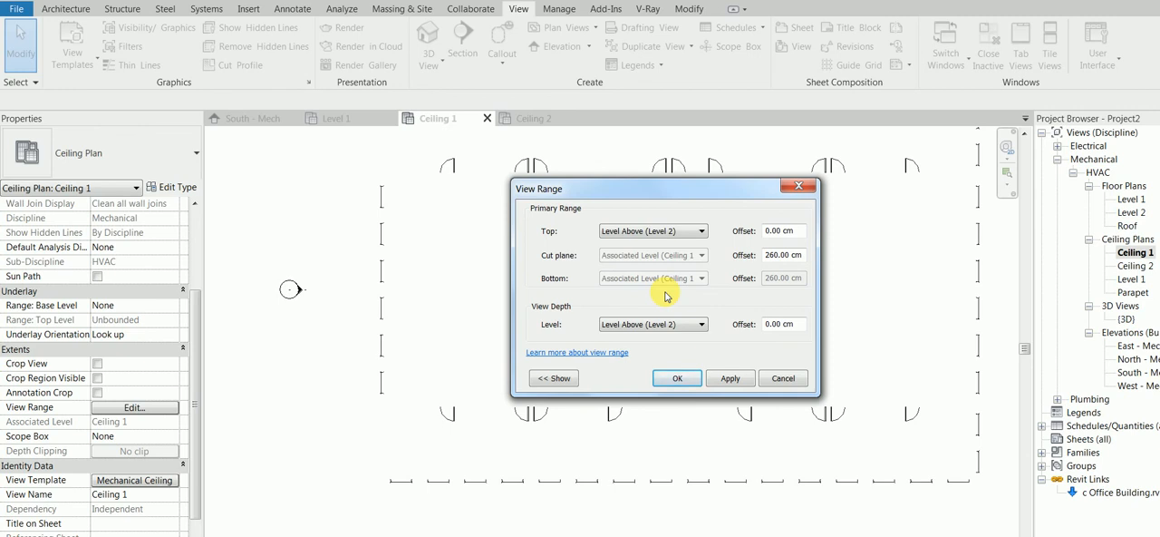
Try to set both the top and the view depth of Ceiling 1's view range to Associated Level (Ceiling 1).
left_click(688, 231)
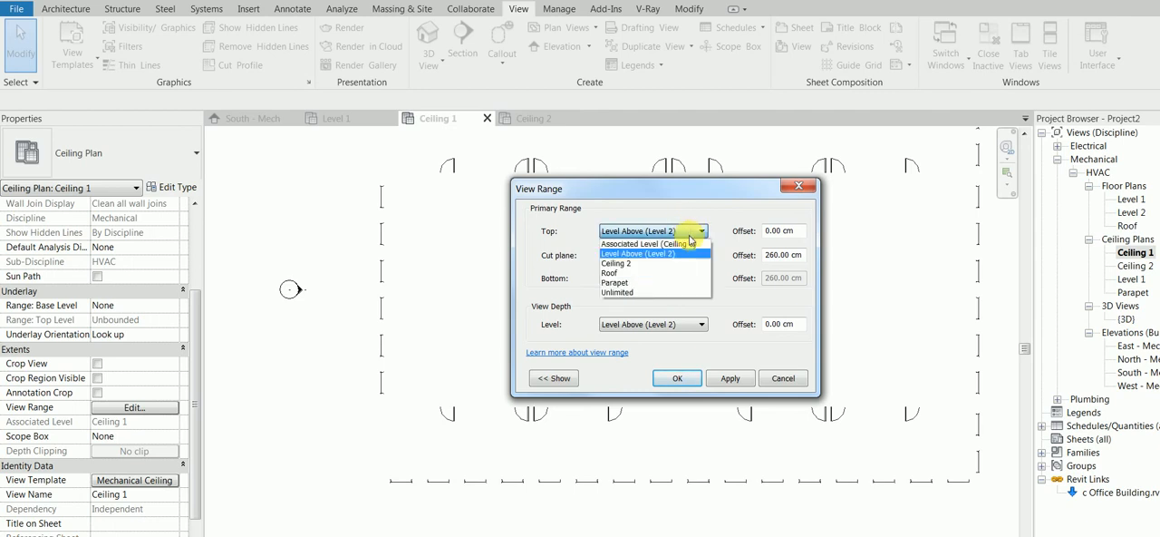
left_click(691, 244)
left_click(687, 329)
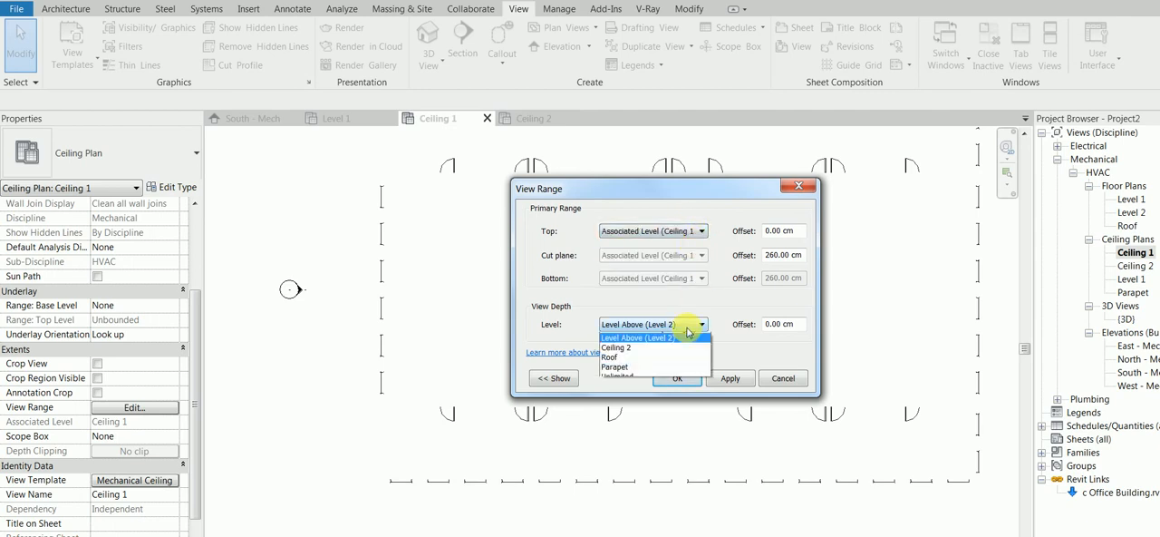
left_click(680, 337)
left_click(677, 378)
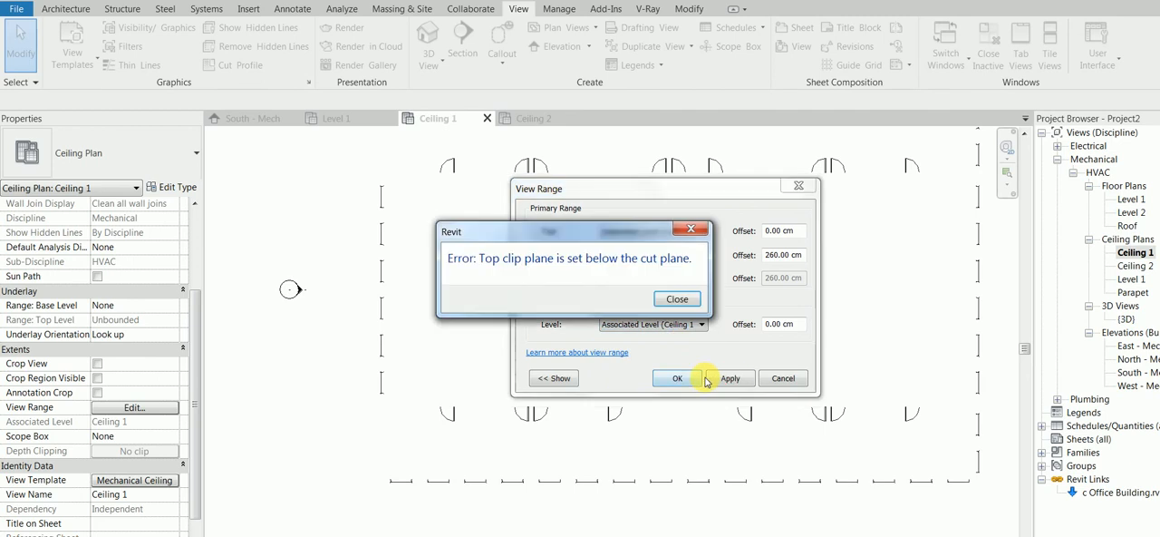
left_click(678, 300)
Set the view depth and the top of Ceiling 1's view range to Unlimited and apply them.
left_click(669, 324)
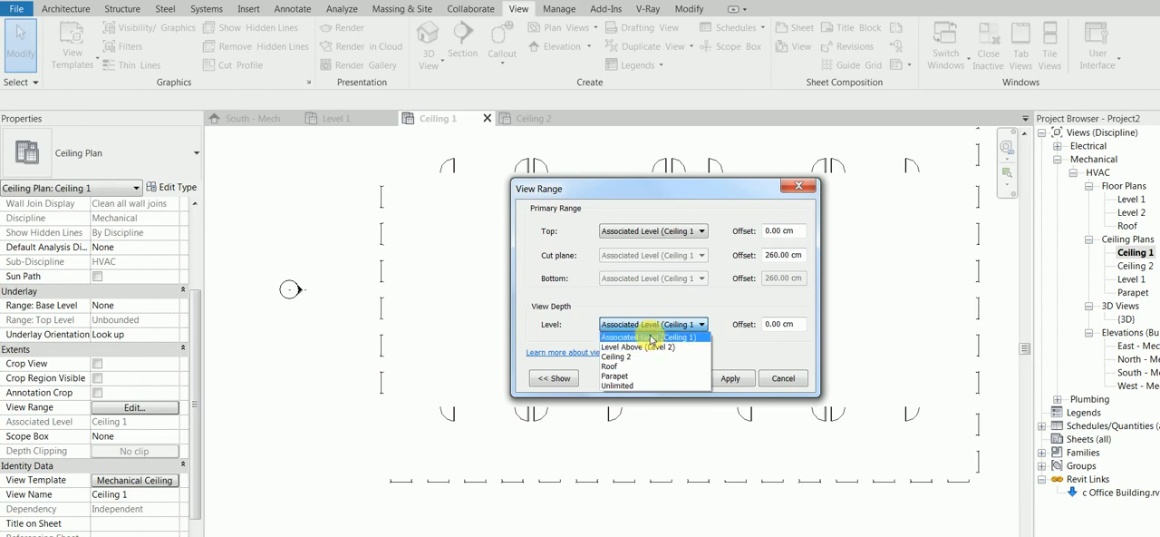
left_click(626, 385)
left_click(745, 379)
left_click(676, 297)
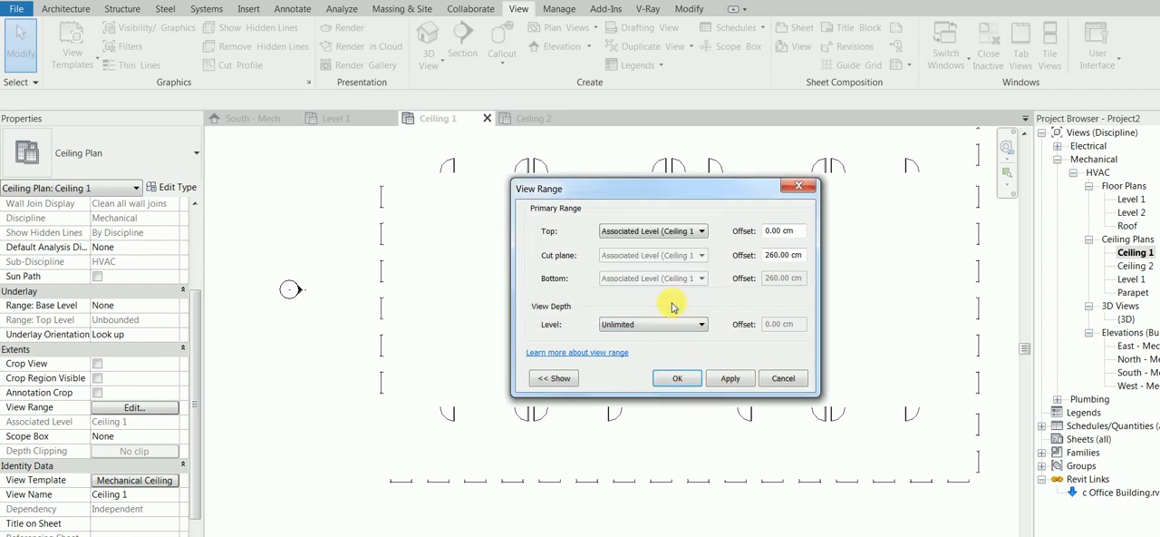
left_click(669, 232)
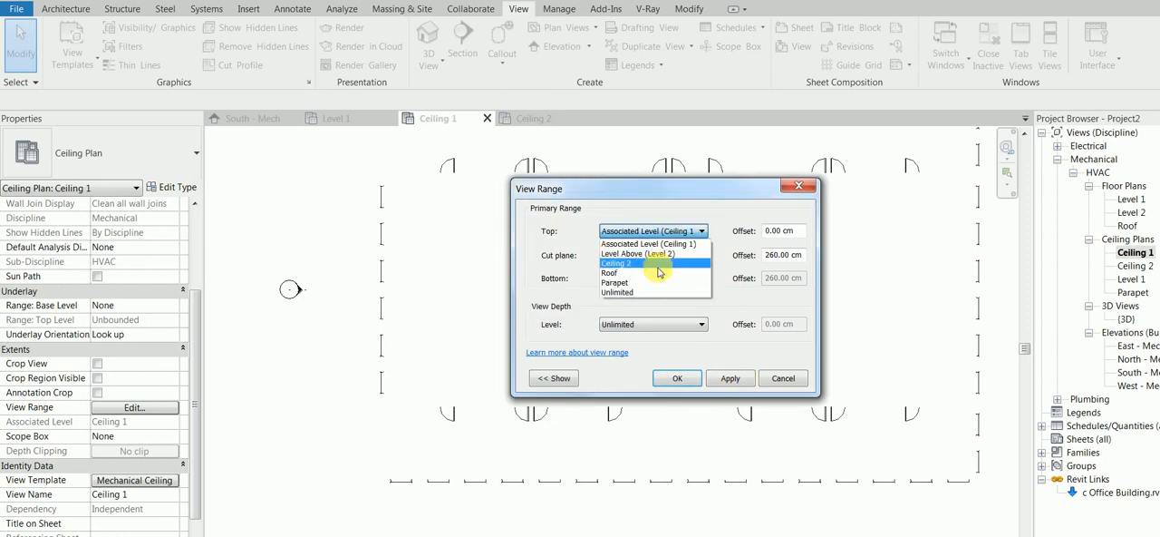
left_click(641, 292)
left_click(733, 379)
left_click(678, 378)
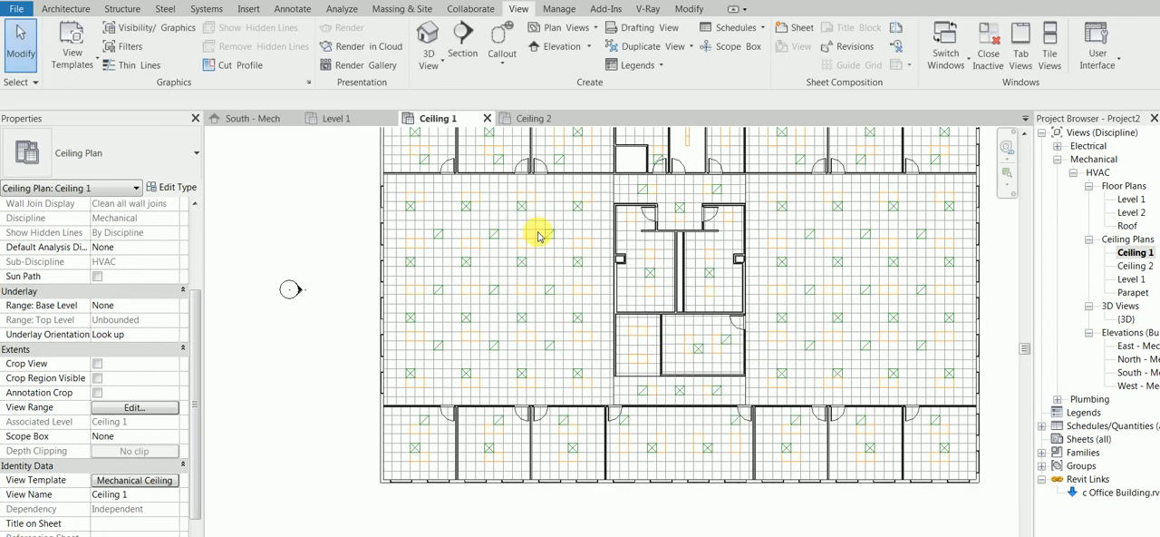
Probe the ceiling height in the Ceiling 1 plan with the Spot Elevation tool.
middle_click_drag(538, 235, 547, 310)
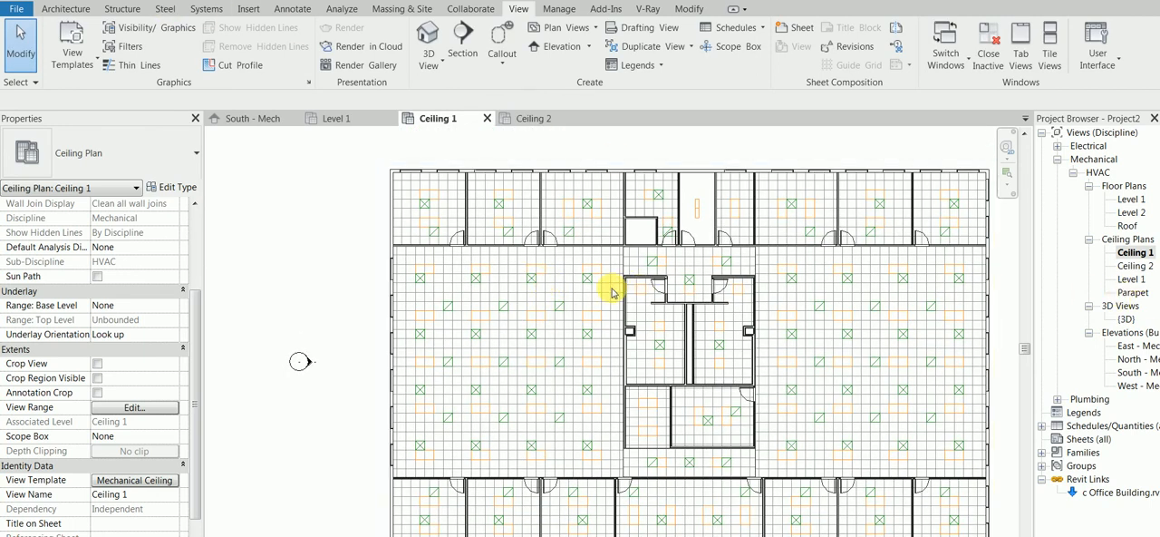
left_click(288, 9)
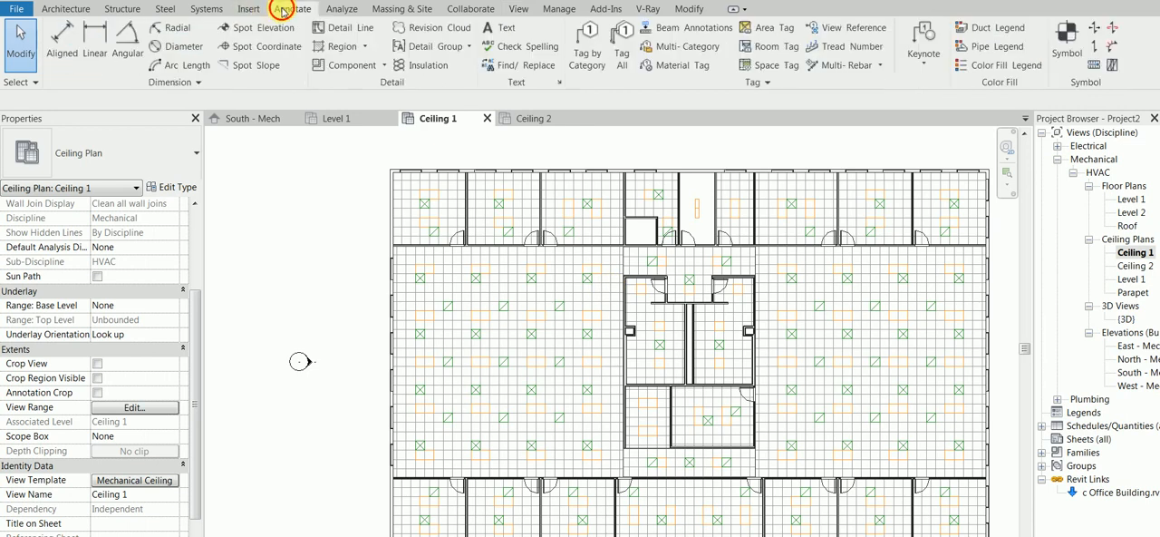
key("e")
key("l")
scroll(455, 288, "up", 4)
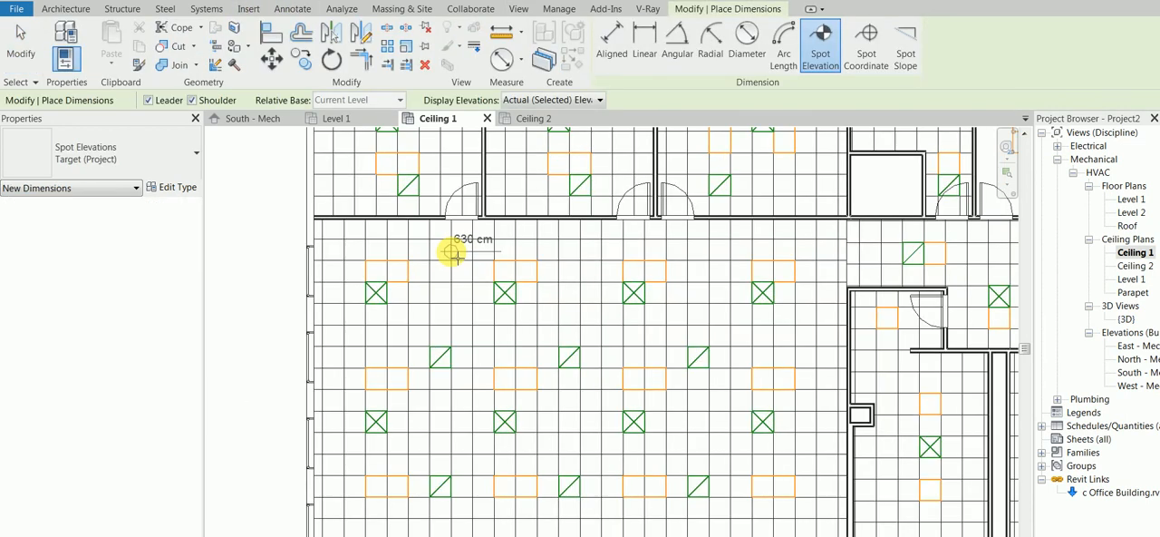
scroll(450, 251, "down", 2)
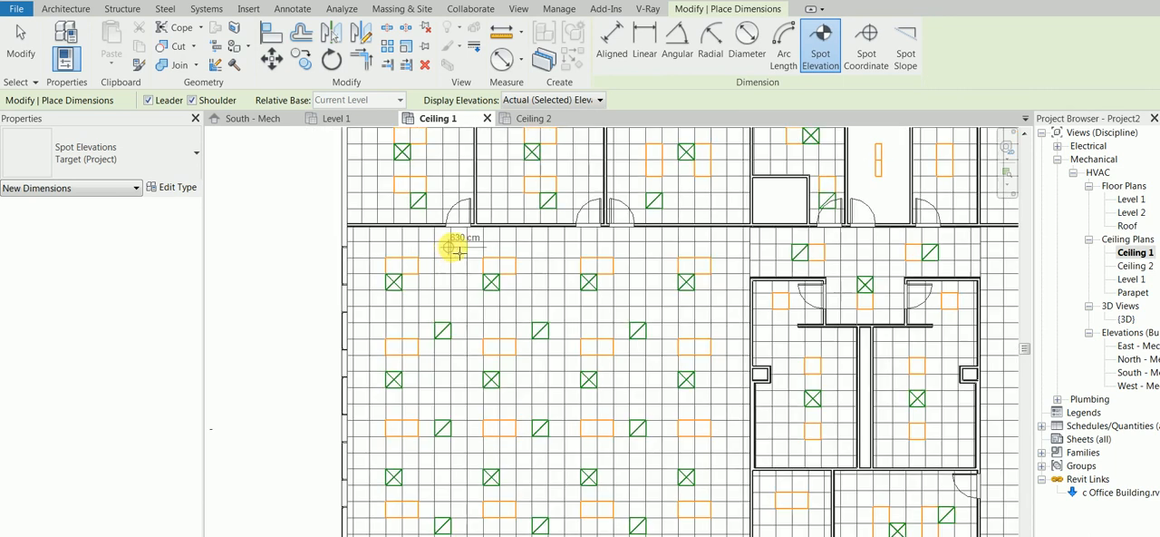
In the Ceiling 2 plan, try a view range with Associated Level (Ceiling 2) as top and Unlimited as view depth.
double_click(1135, 265)
scroll(647, 272, "down", 1)
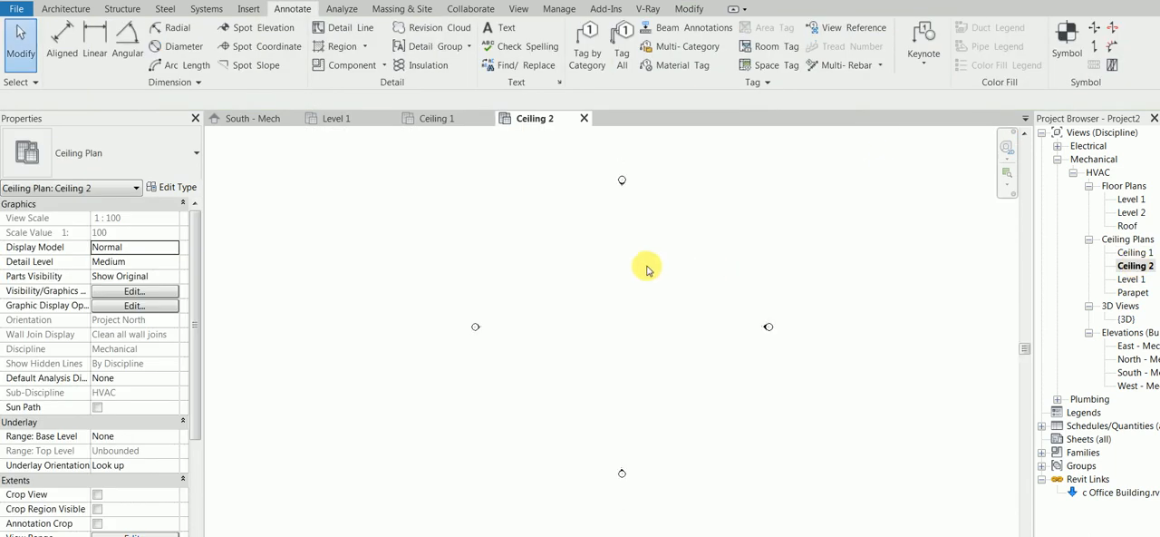
key("v")
key("r")
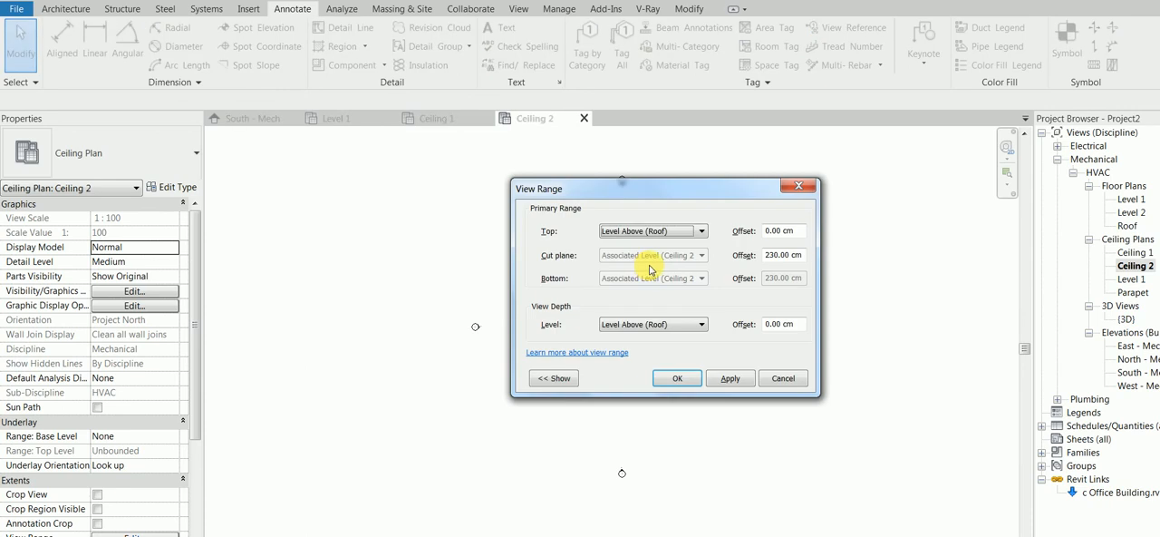
left_click(690, 232)
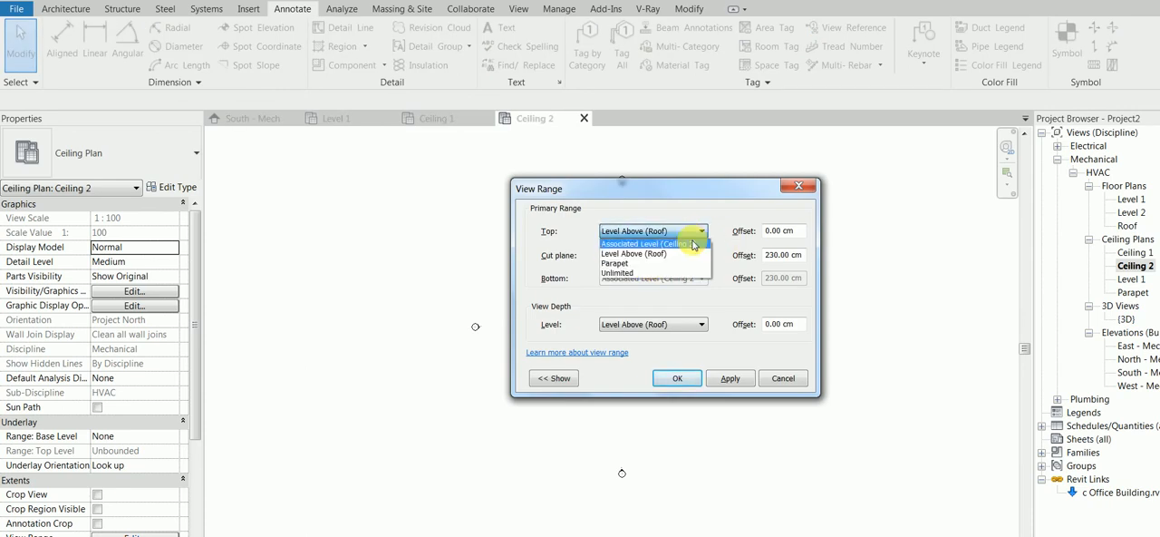
left_click(693, 245)
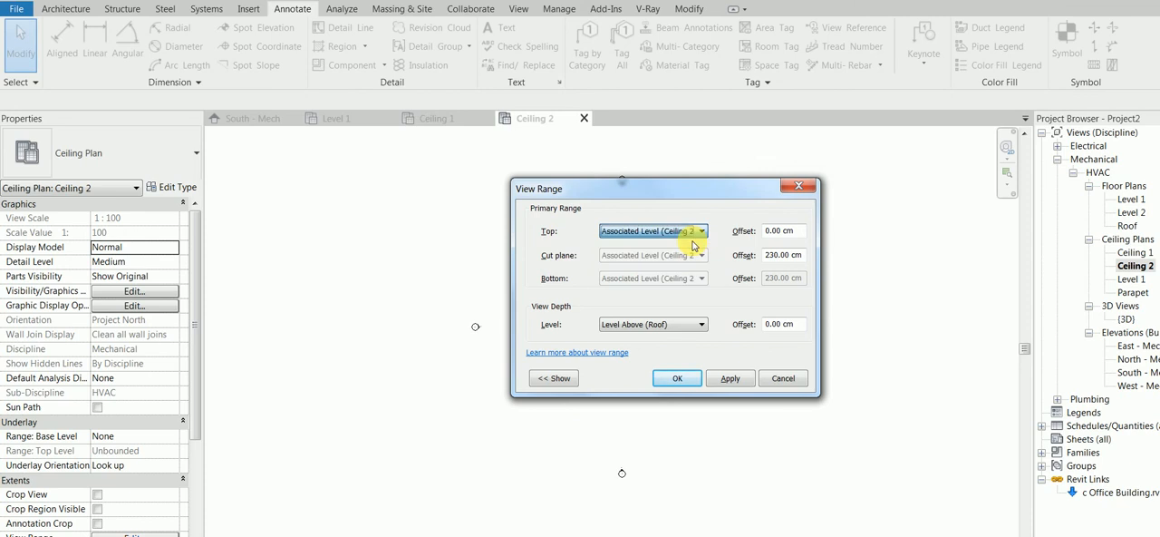
left_click(695, 326)
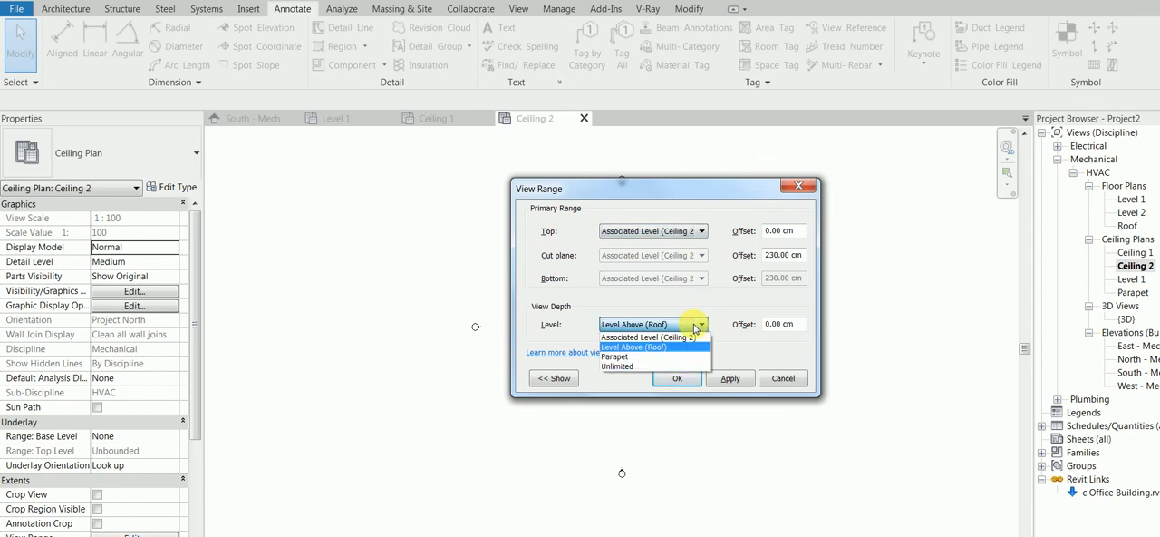
left_click(663, 365)
left_click(731, 378)
left_click(673, 298)
Set the top of Ceiling 2's view range to Unlimited and apply it.
left_click(640, 233)
left_click(642, 277)
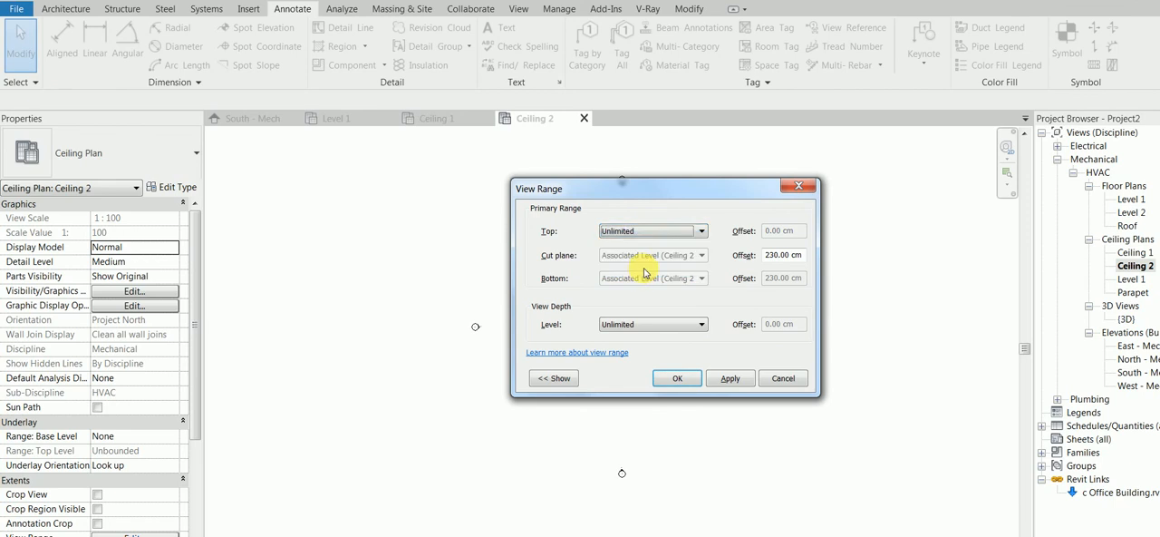
left_click(728, 378)
left_click(677, 378)
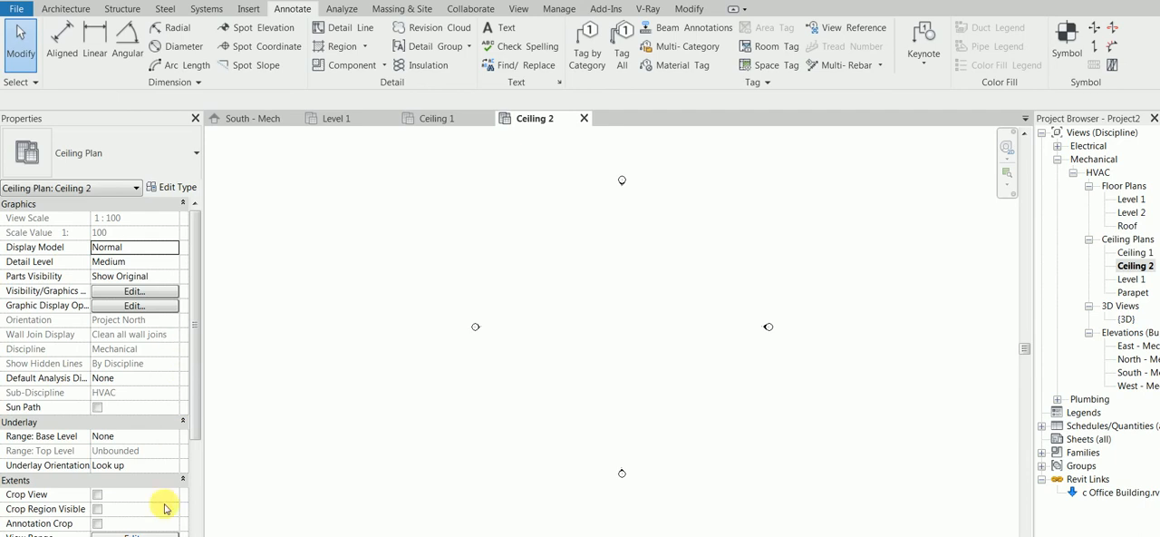
Try Associated Level (Ceiling 2) as the top of Ceiling 2's view range and restore the top to Unlimited.
left_click(154, 533)
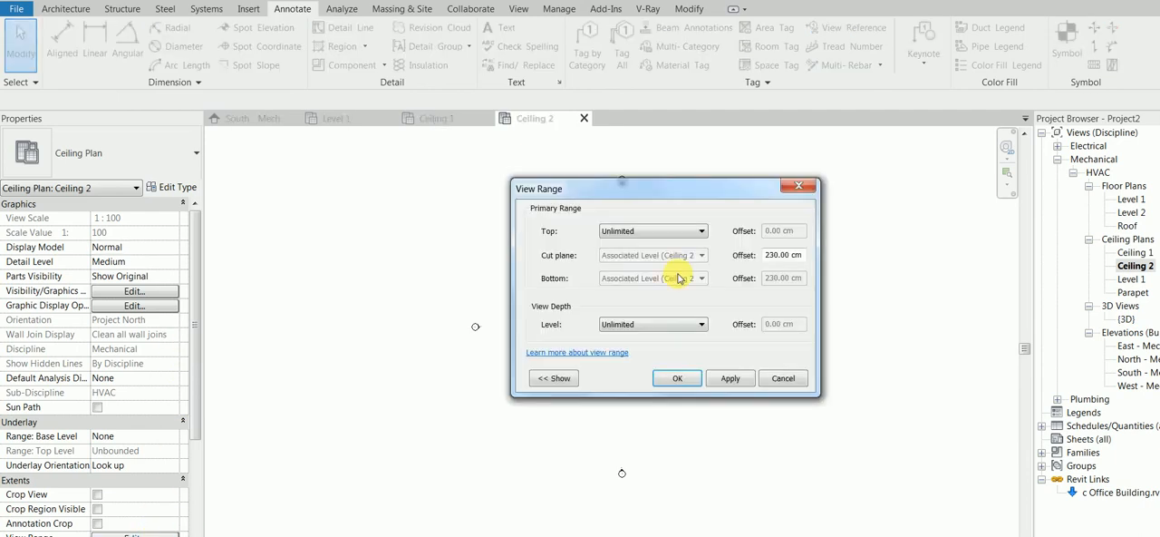
double_click(776, 255)
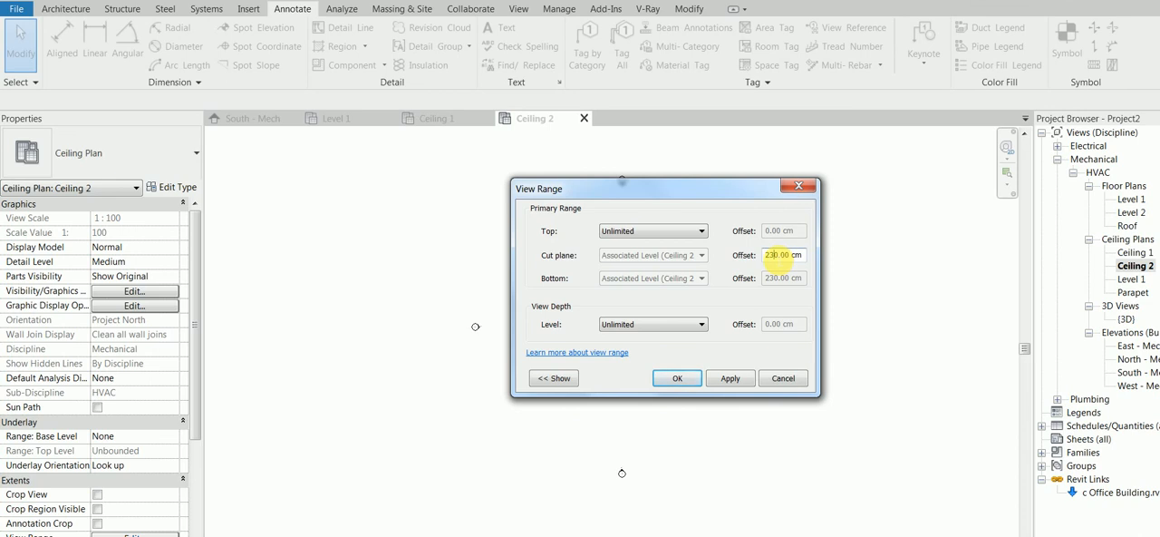
left_click(670, 324)
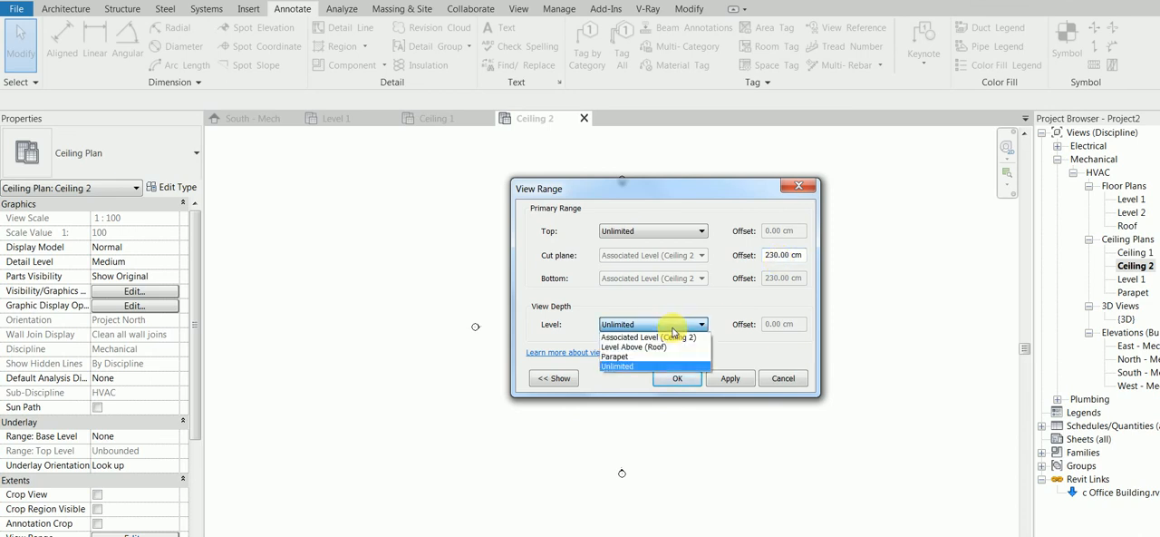
left_click(674, 324)
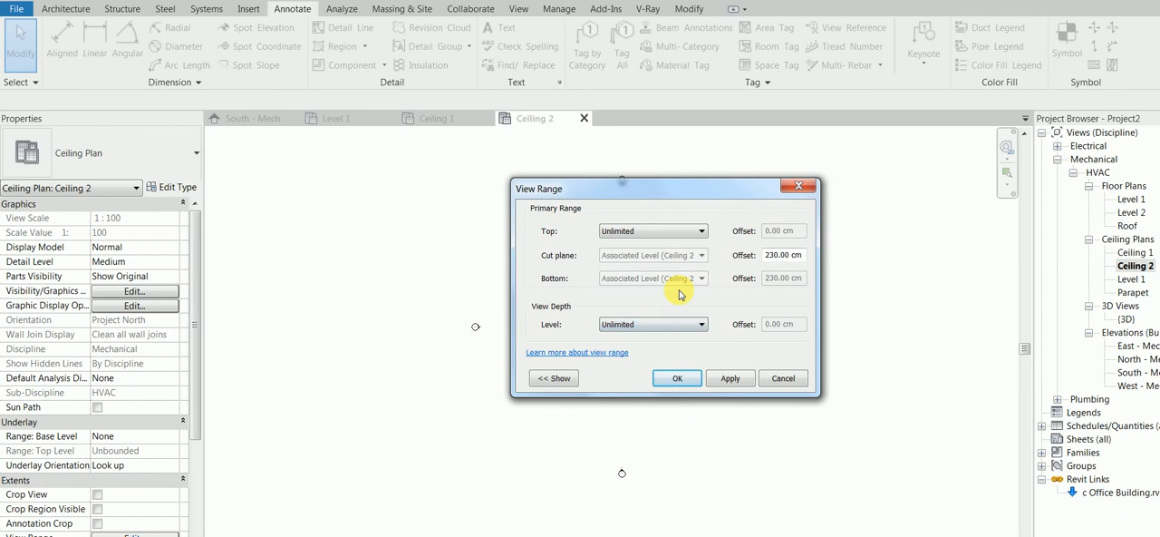
left_click(671, 229)
left_click(675, 242)
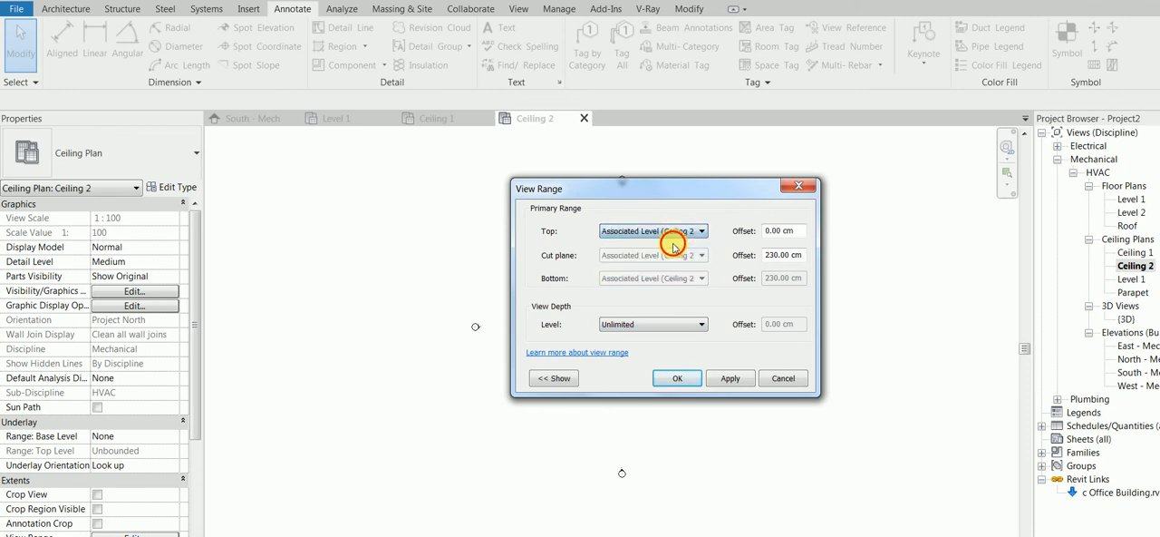
left_click(733, 380)
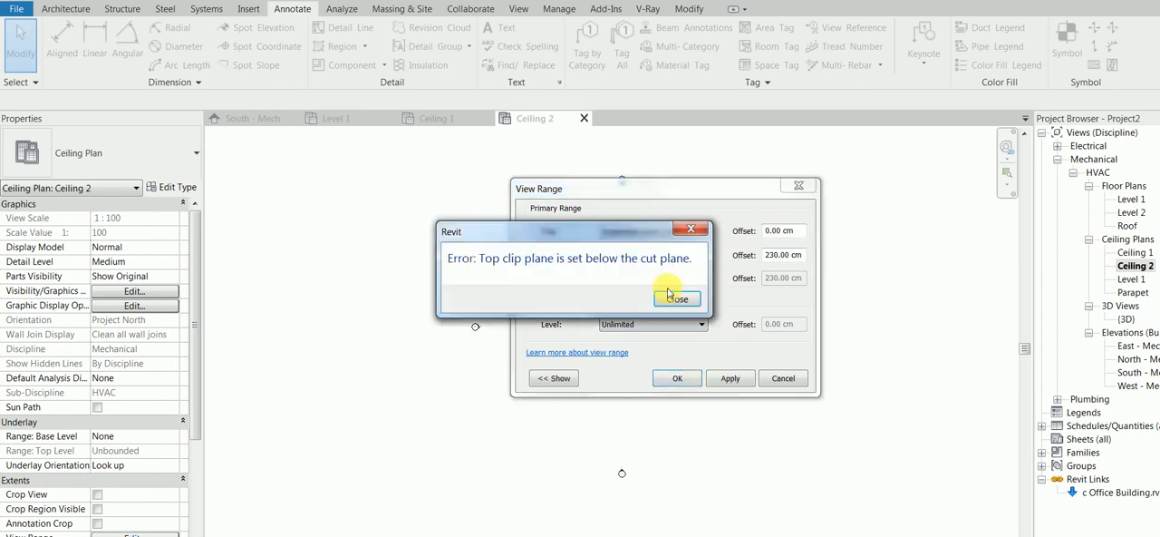
left_click(672, 299)
left_click(654, 232)
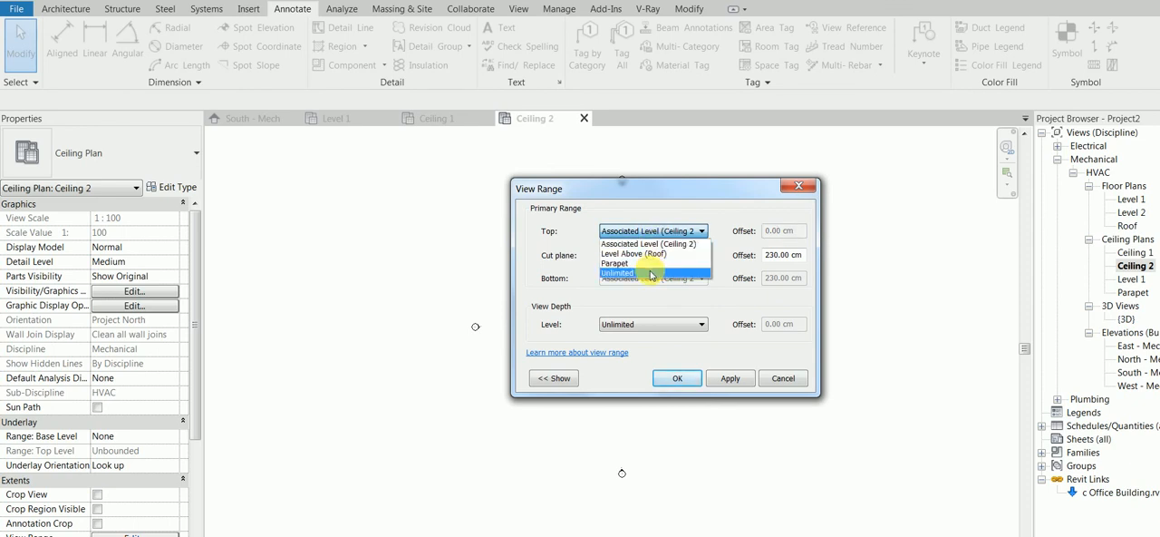
left_click(651, 273)
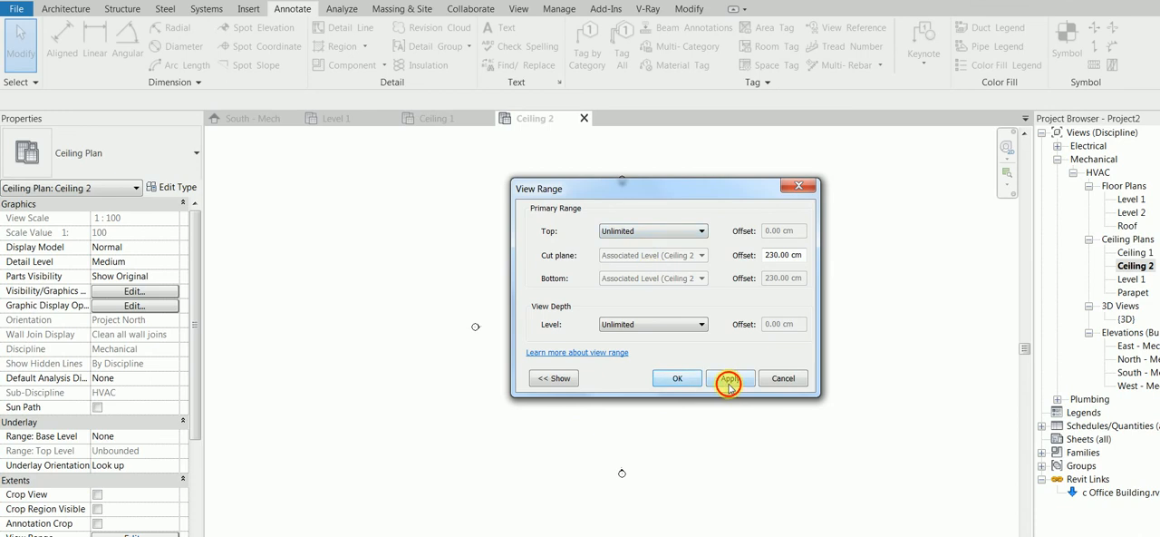
left_click(673, 381)
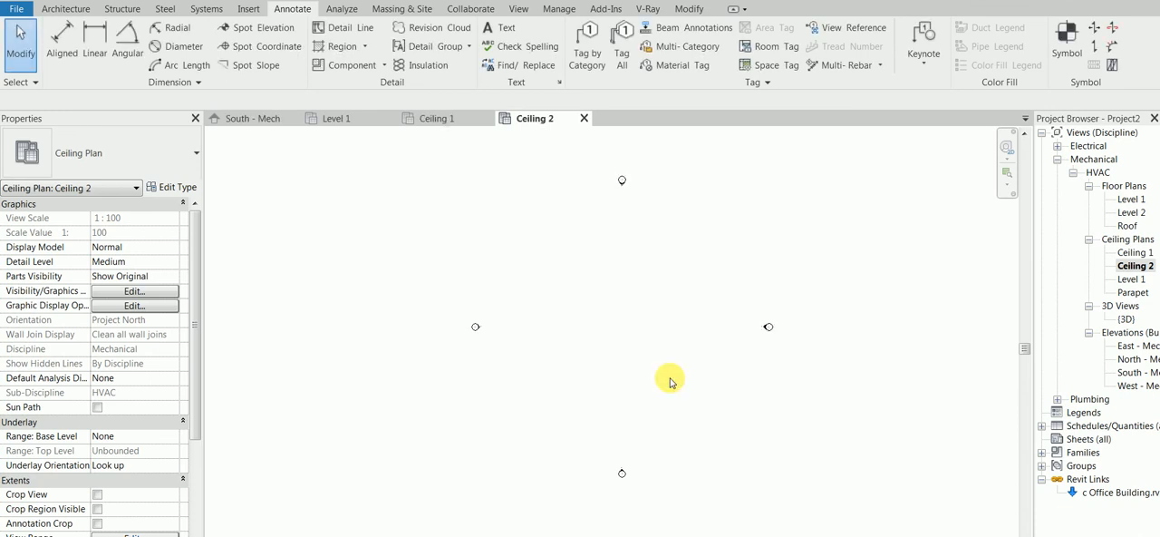
Check the heights of the ceiling levels in the South - Mech elevation.
left_click(1132, 279)
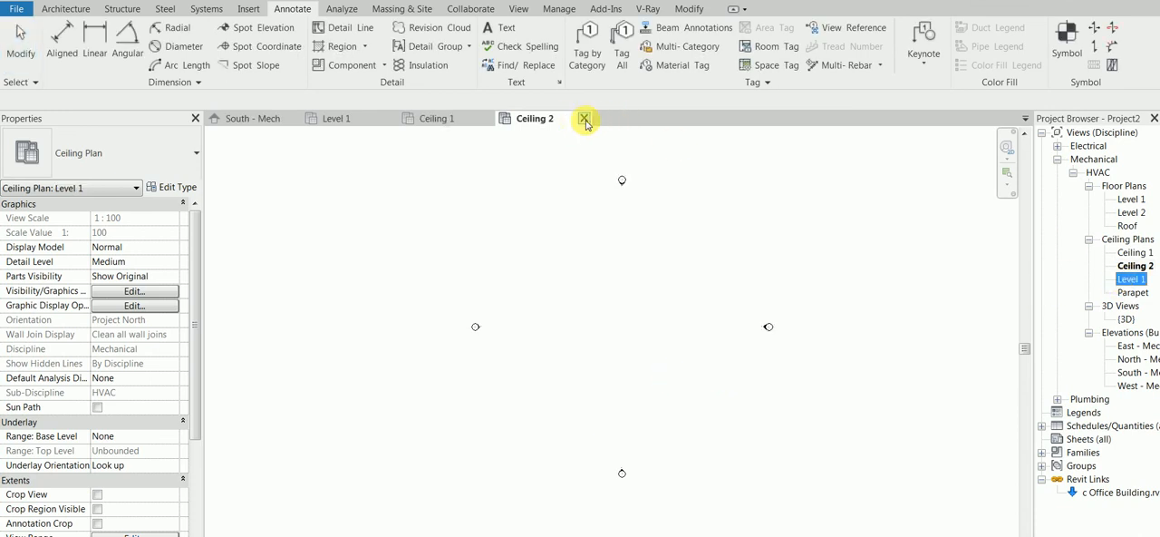
left_click(257, 118)
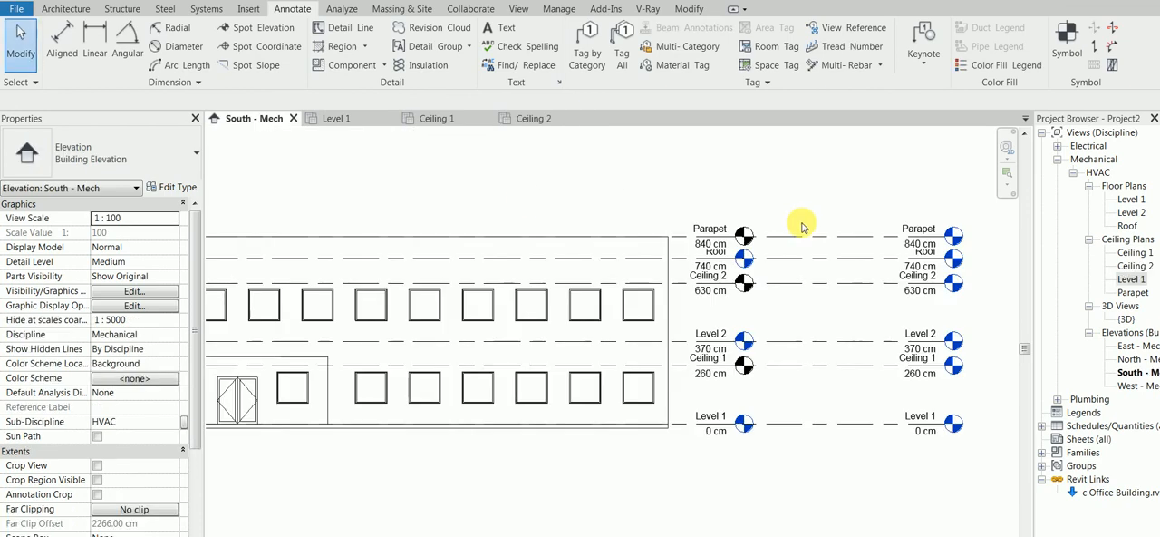
scroll(897, 299, "up", 1)
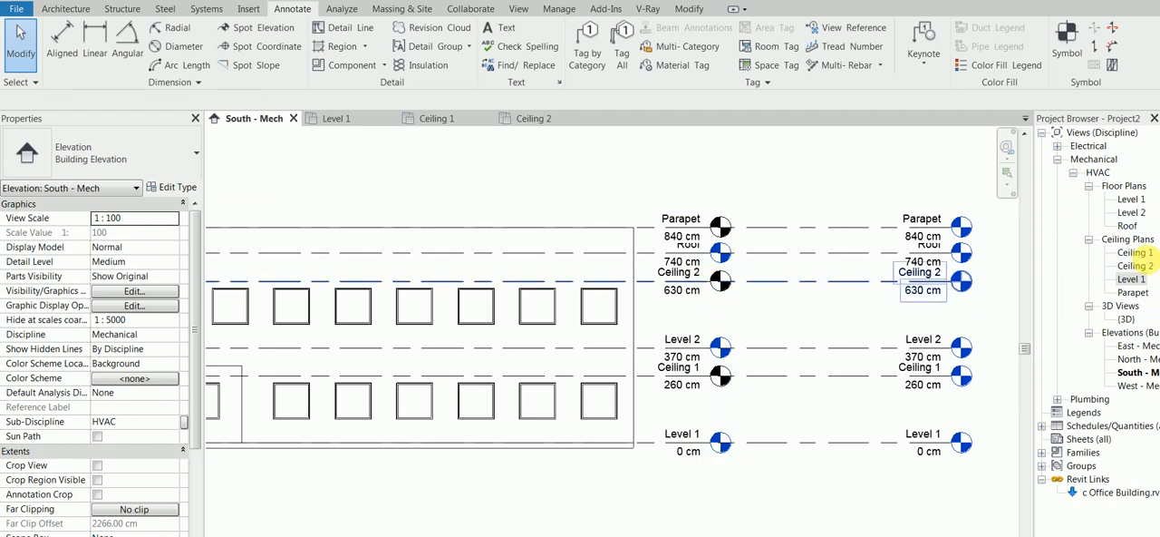
In the Level 1 ceiling plan's view range, set both the top and the view depth level to Level 2.
double_click(1131, 280)
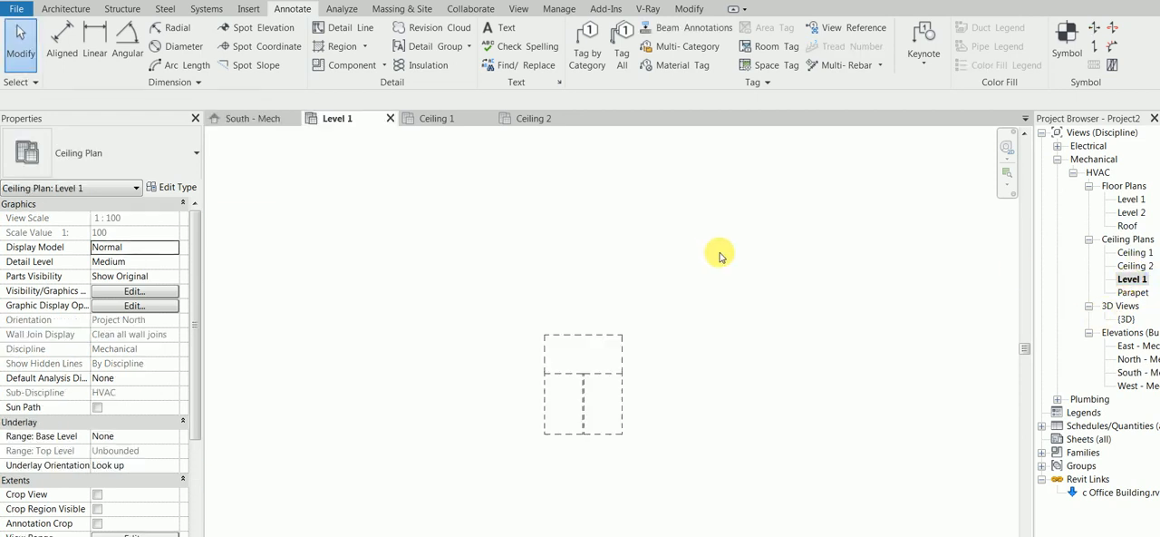
left_click(156, 532)
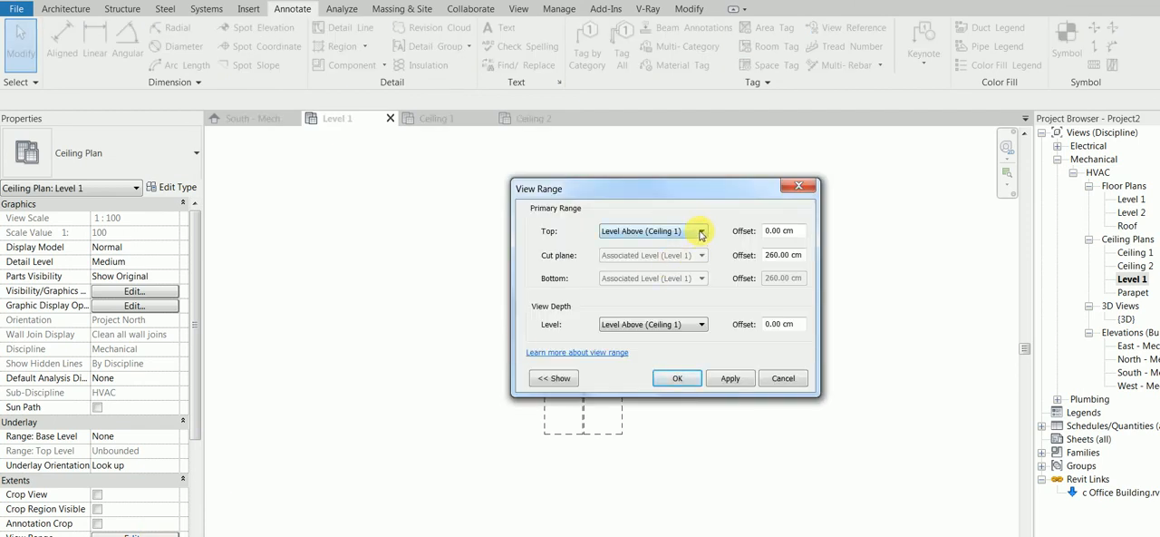
left_click(687, 324)
left_click(678, 357)
left_click(629, 232)
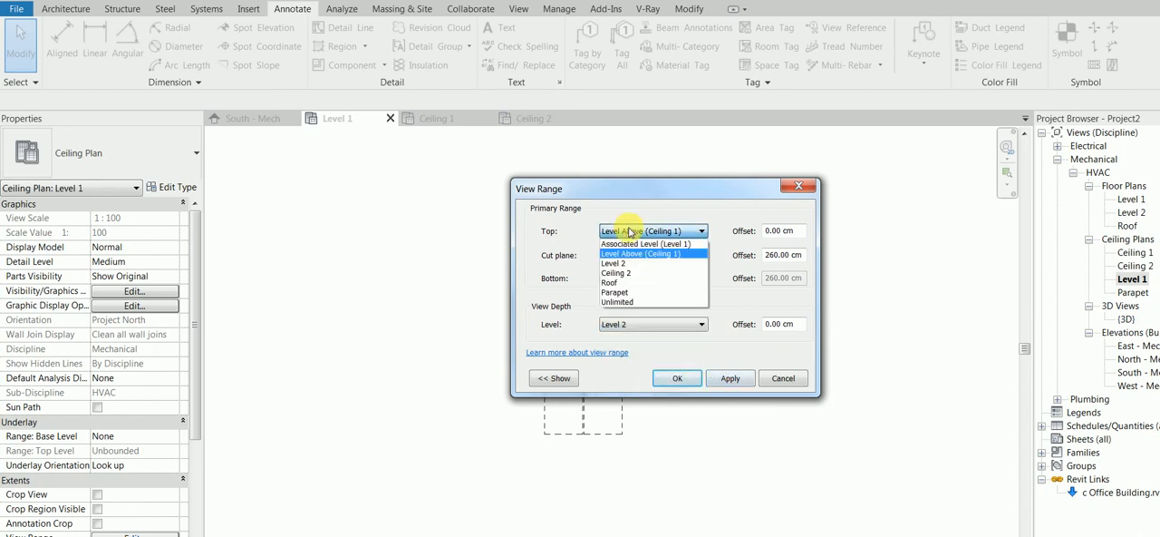
left_click(633, 265)
left_click(741, 378)
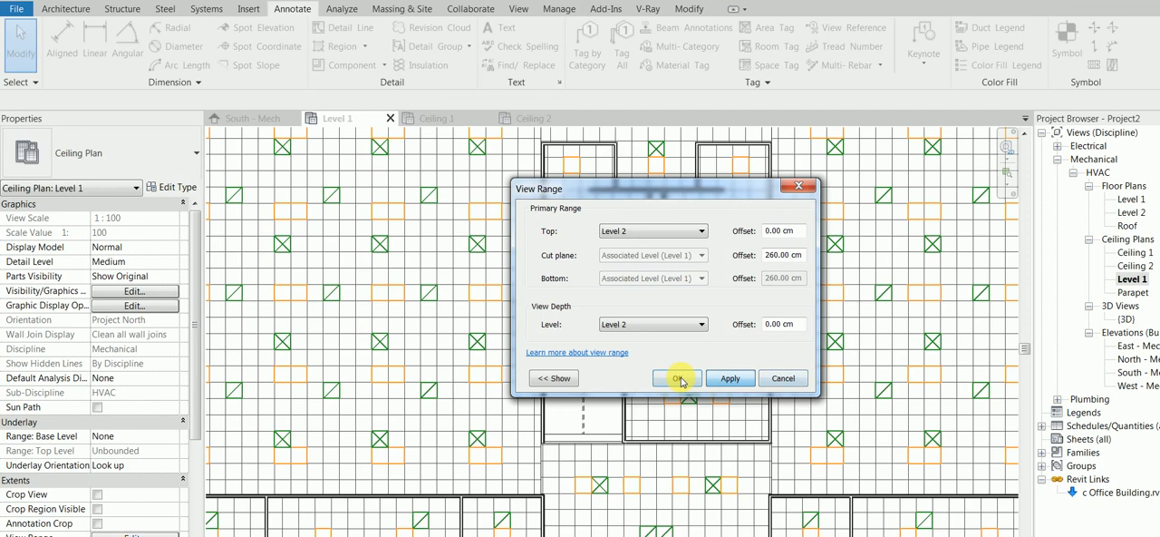
left_click(678, 379)
Place a spot elevation with a leader on the ceiling grid of the large west room in the Level 1 ceiling plan.
scroll(679, 371, "down", 5)
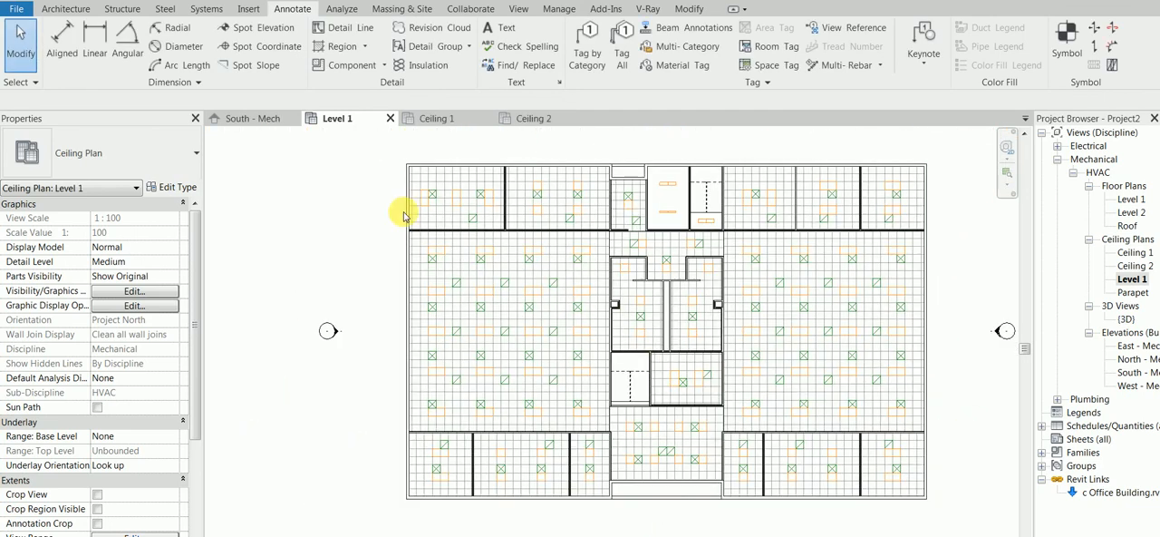
left_click(262, 27)
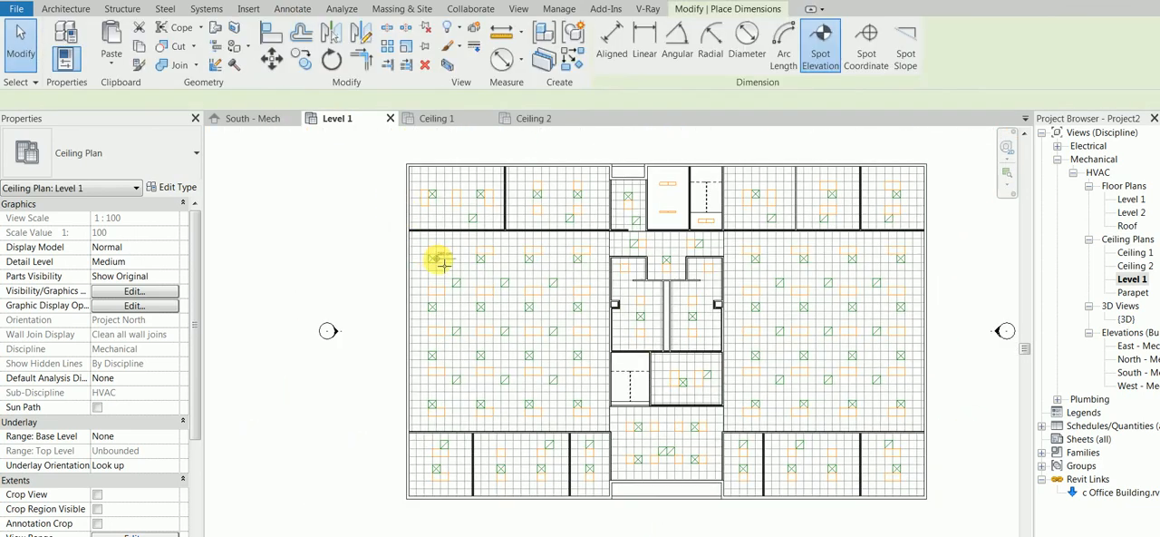
scroll(448, 254, "up", 2)
scroll(450, 247, "up", 2)
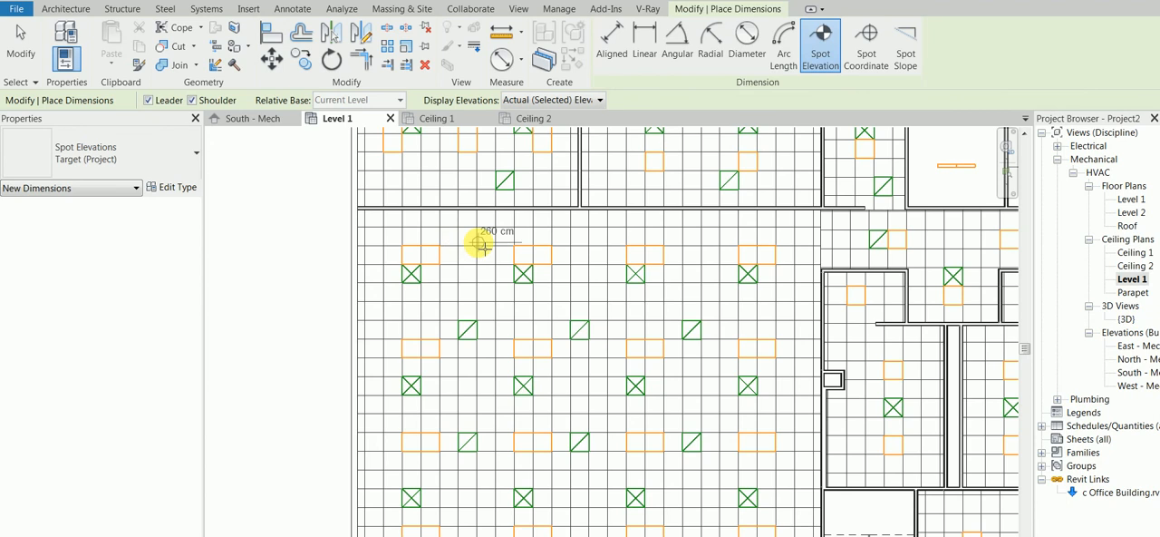
left_click(481, 240)
left_click(560, 227)
right_click(634, 229)
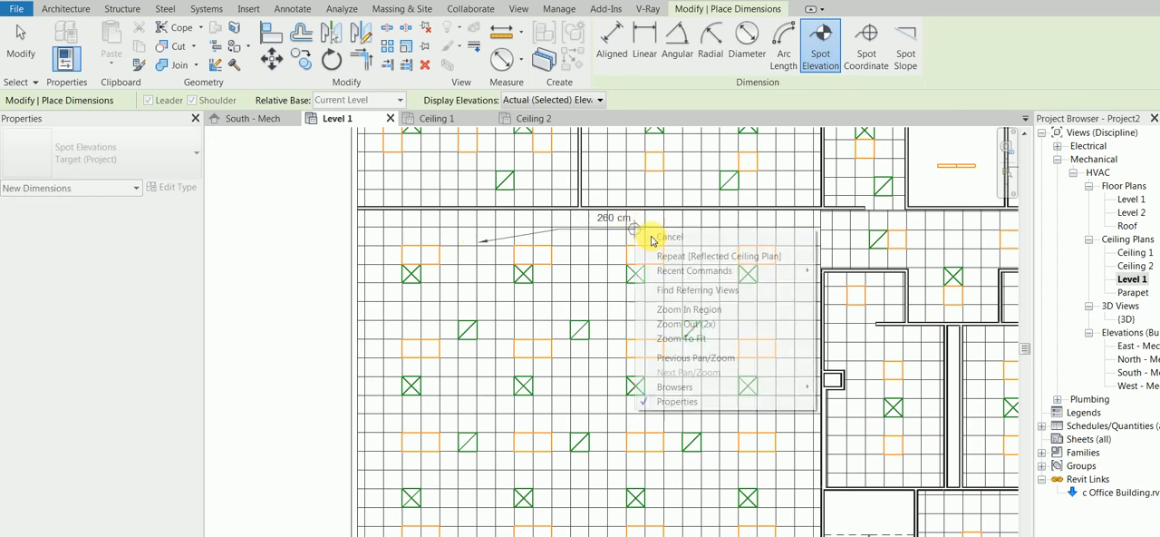
left_click(696, 238)
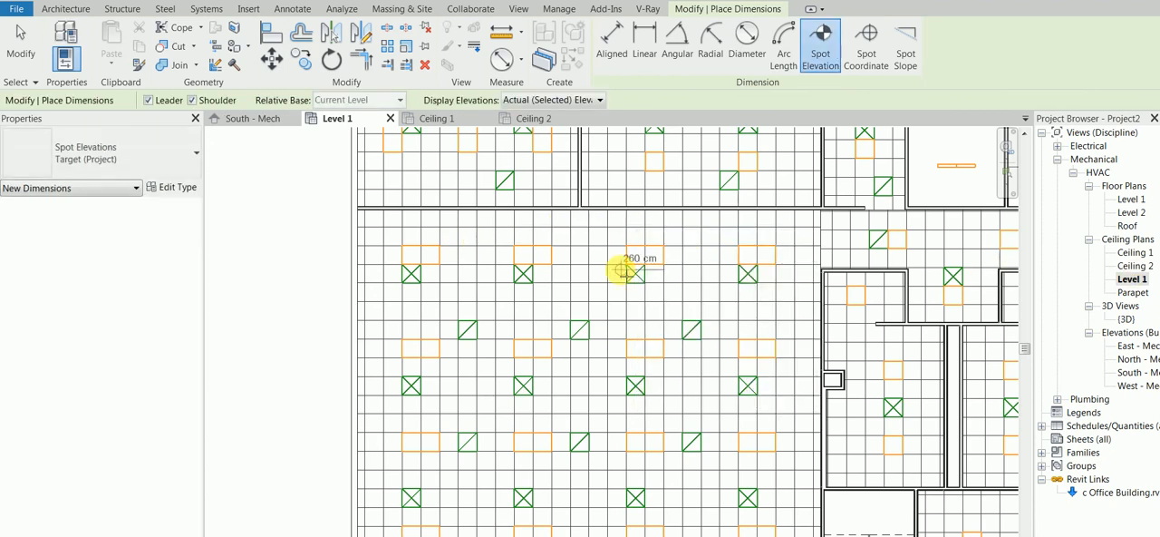
left_click(469, 246)
left_click(491, 235)
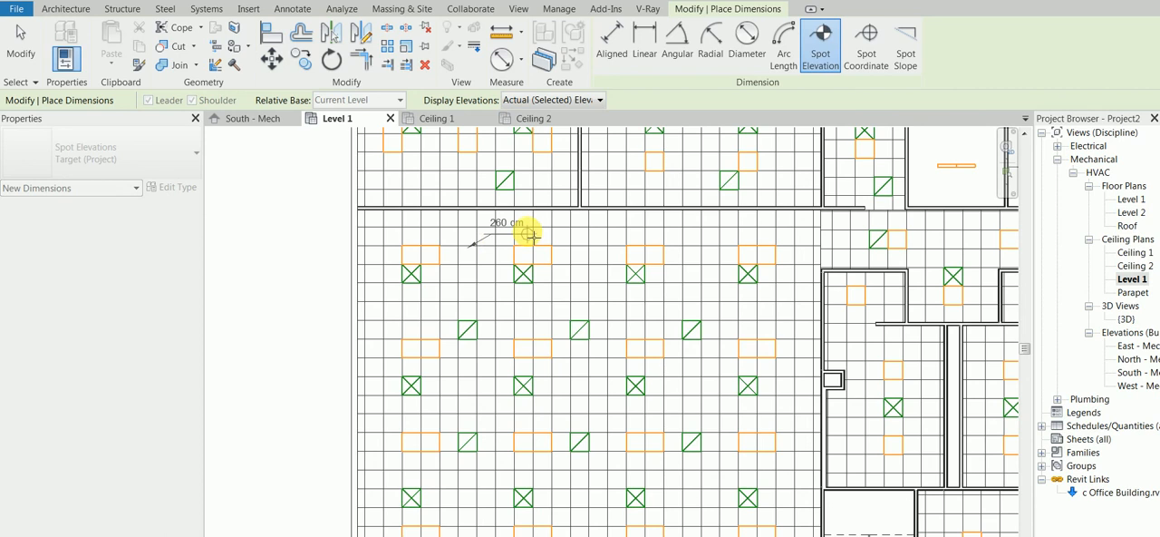
left_click(528, 233)
right_click(243, 241)
left_click(266, 247)
right_click(267, 247)
left_click(286, 256)
Delete the Ceiling 1 and Ceiling 2 ceiling plan views from the project.
scroll(482, 254, "down", 2)
scroll(598, 262, "down", 1)
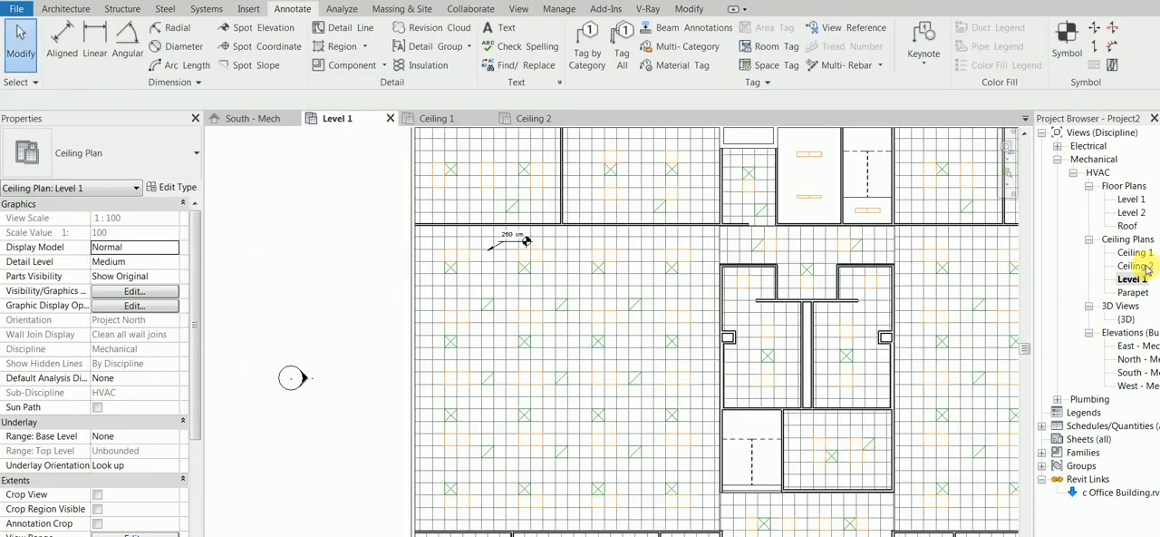
left_click(1143, 254)
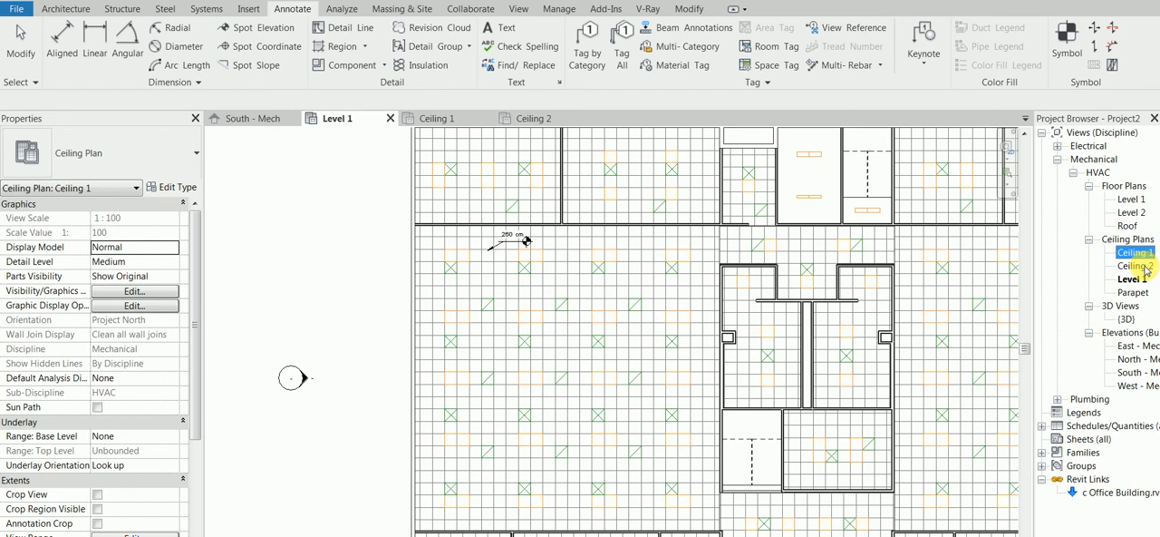
left_click(1143, 267, "ctrl")
right_click(1144, 267)
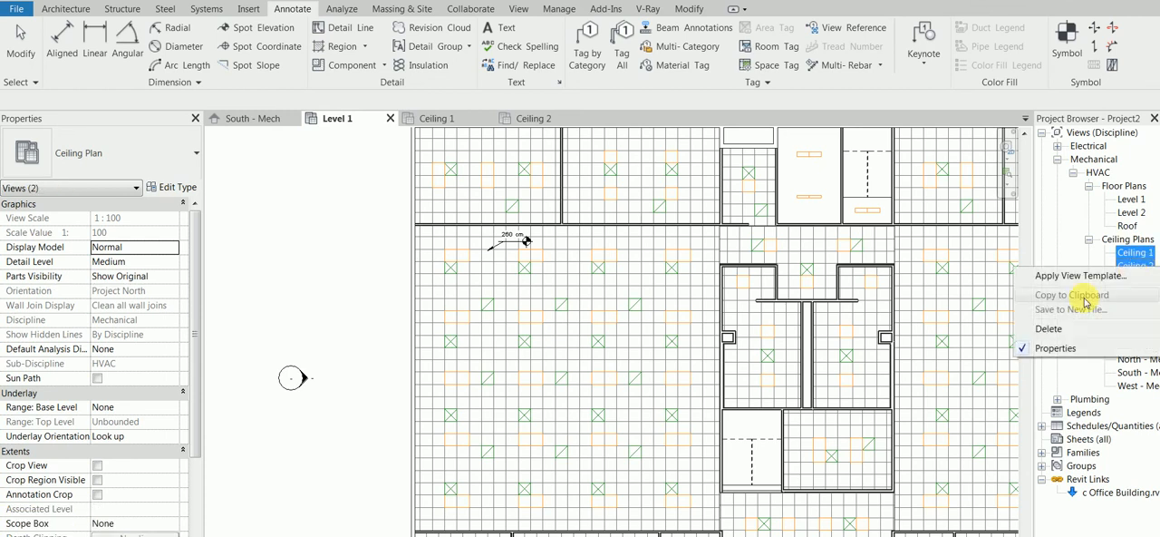
left_click(1070, 330)
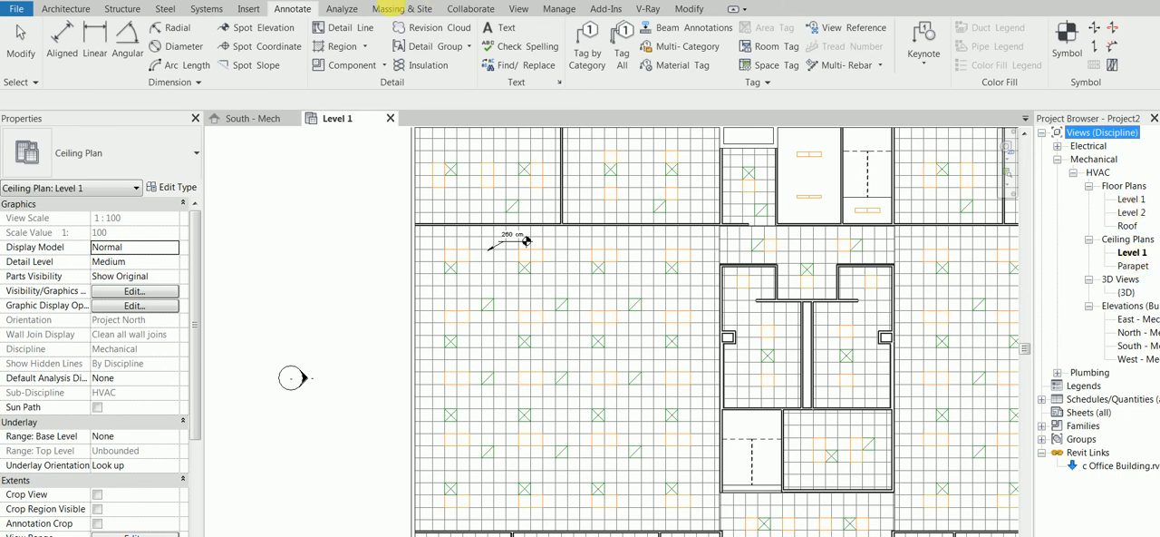
Create a new reflected ceiling plan for Level 2.
left_click(515, 11)
left_click(540, 27)
left_click(566, 76)
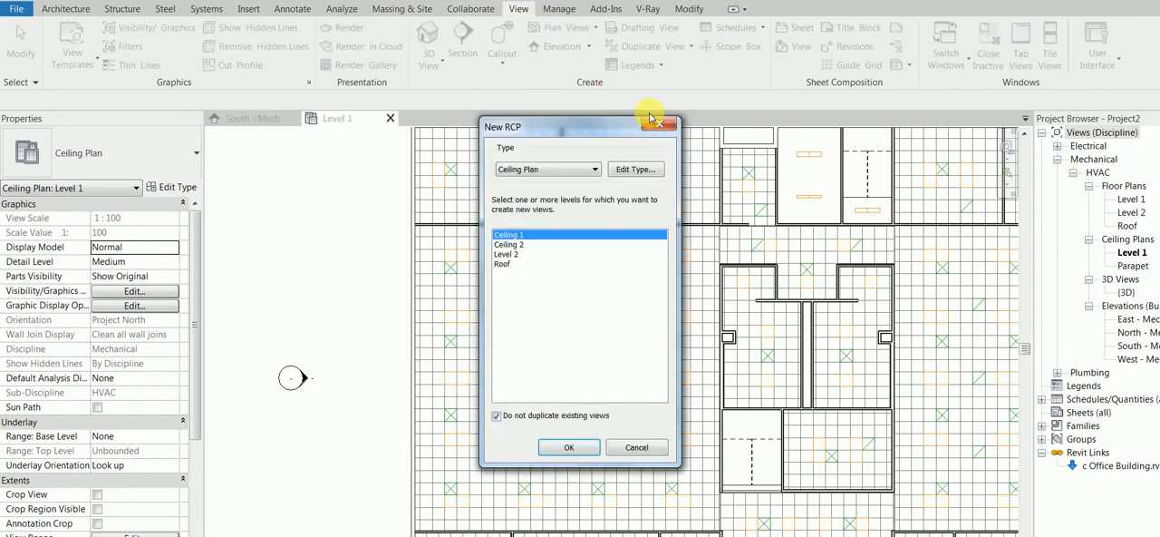
left_click(544, 253)
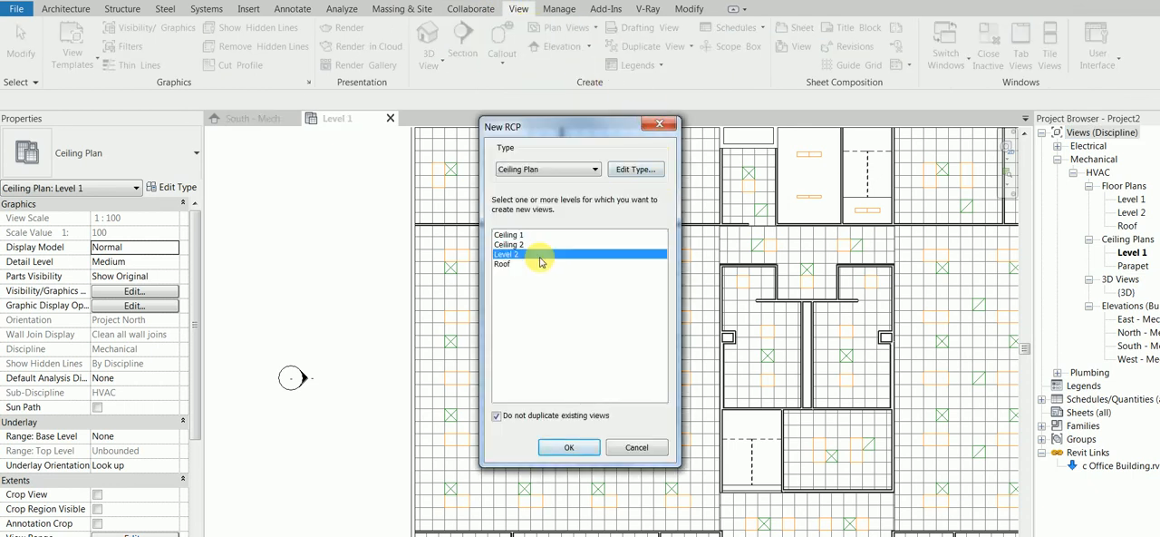
left_click(577, 447)
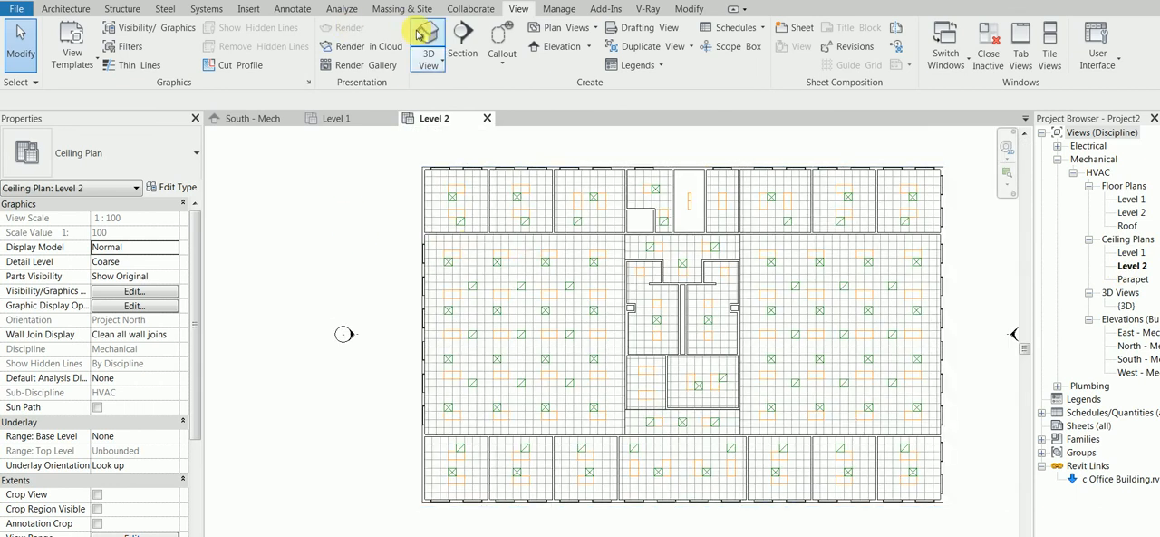
Place a spot elevation with a horizontal leader on the ceiling grid of the large west room in the Level 2 ceiling plan.
left_click(292, 9)
left_click(238, 27)
scroll(453, 220, "up", 1)
scroll(472, 256, "up", 2)
left_click(474, 234)
left_click(524, 234)
left_click(605, 235)
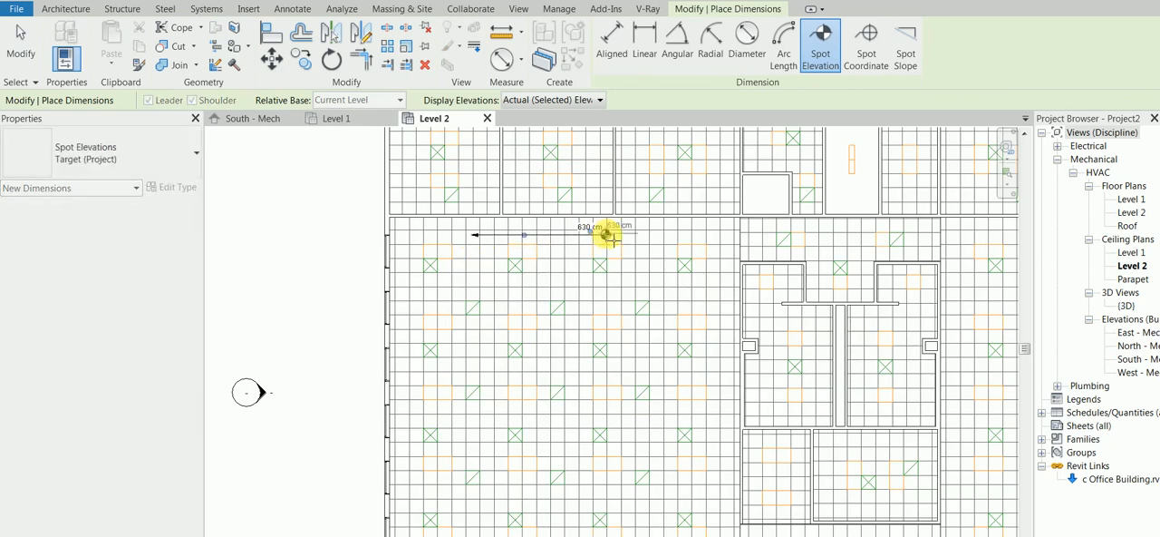
key("Escape")
key("Escape")
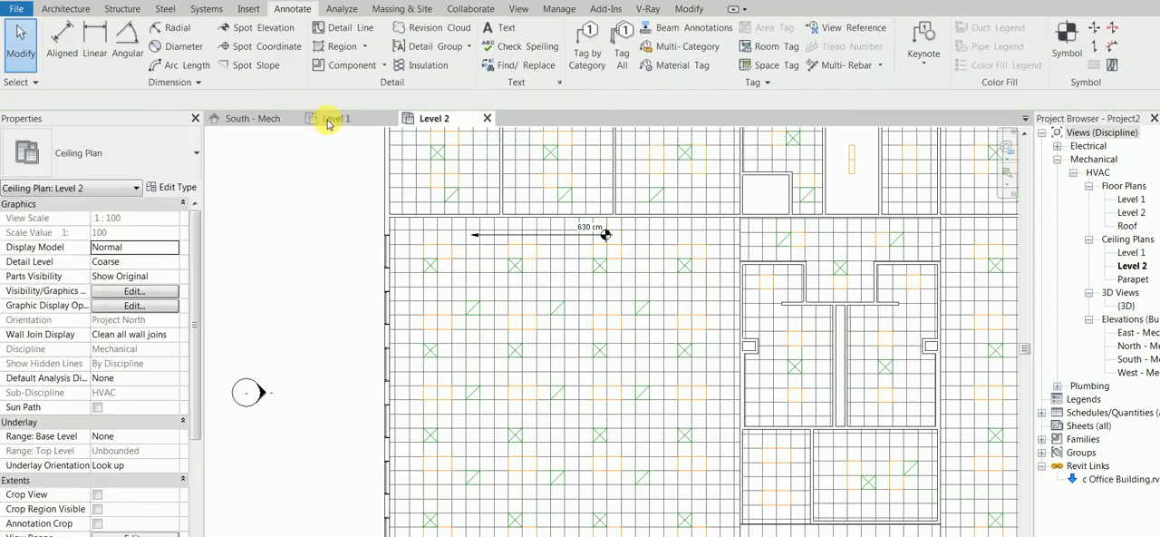
Compare the ceiling level heights in the South - Mech elevation with the spot elevation in the Level 1 ceiling plan.
left_click(254, 118)
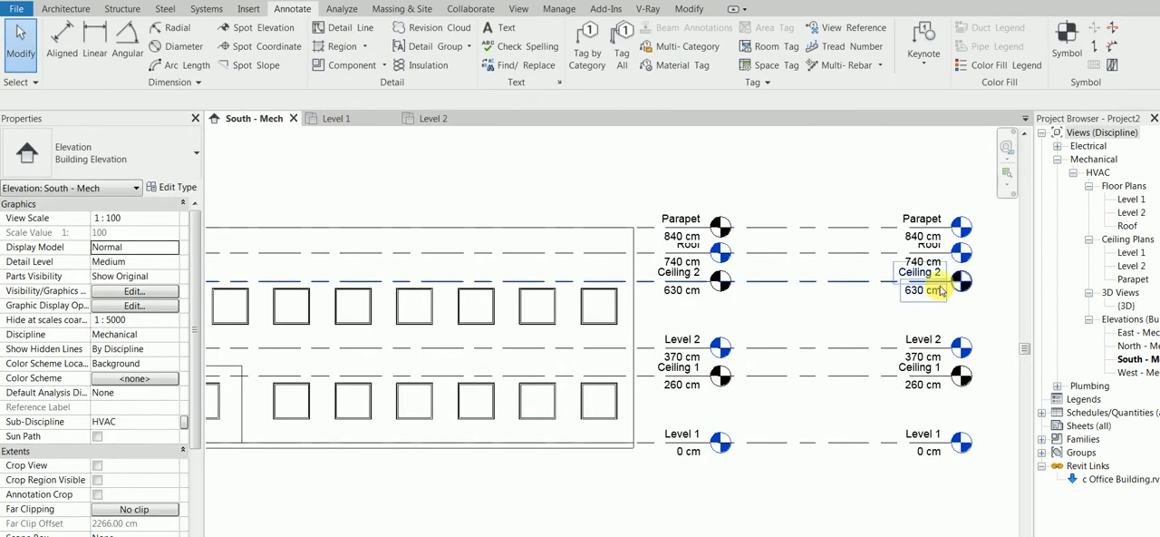
left_click(309, 117)
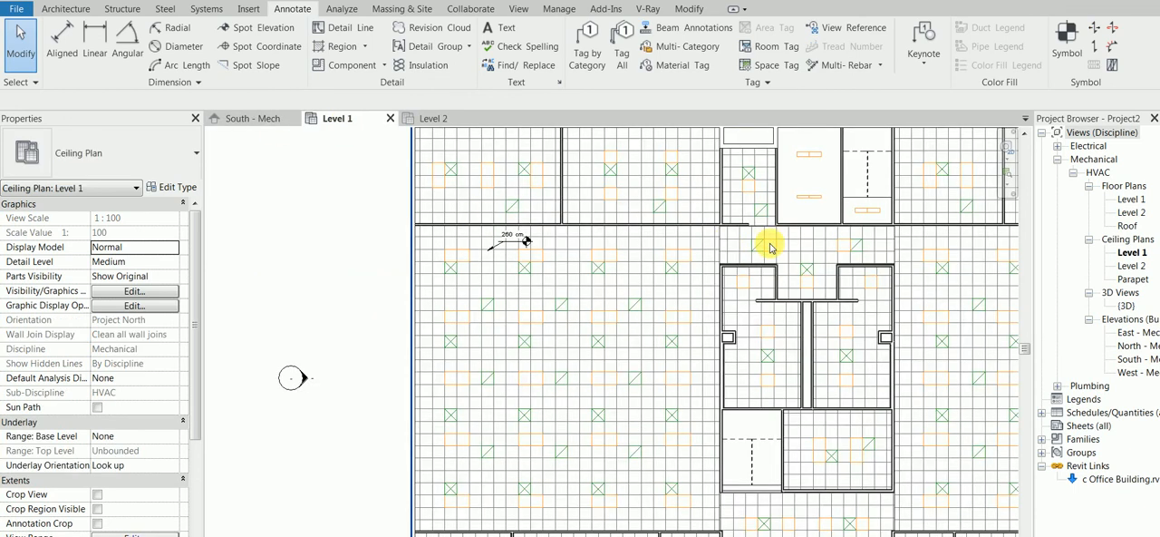
scroll(791, 265, "down", 1)
scroll(790, 264, "down", 2)
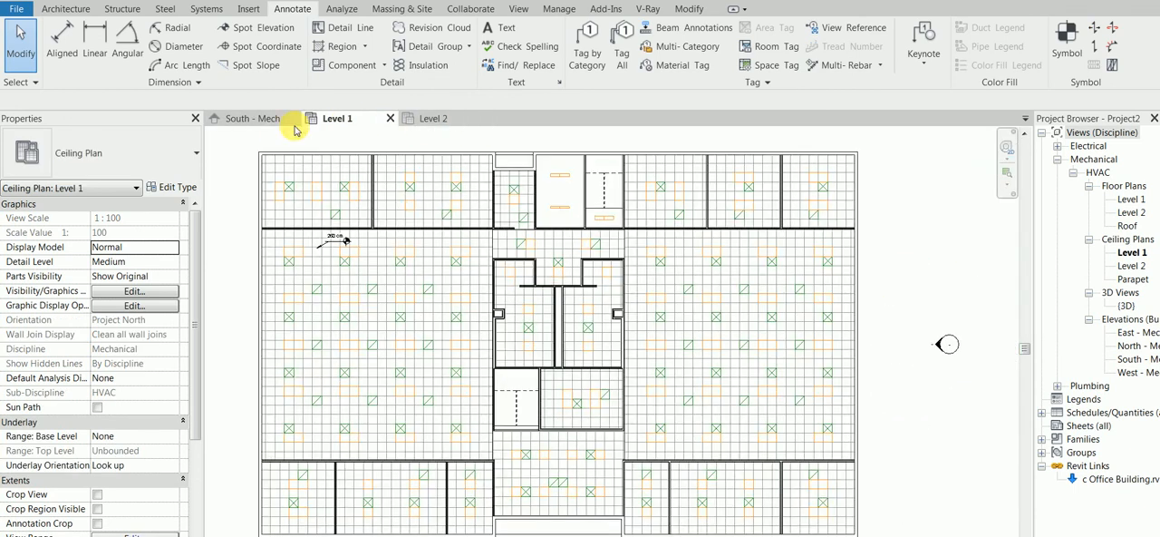
left_click(255, 118)
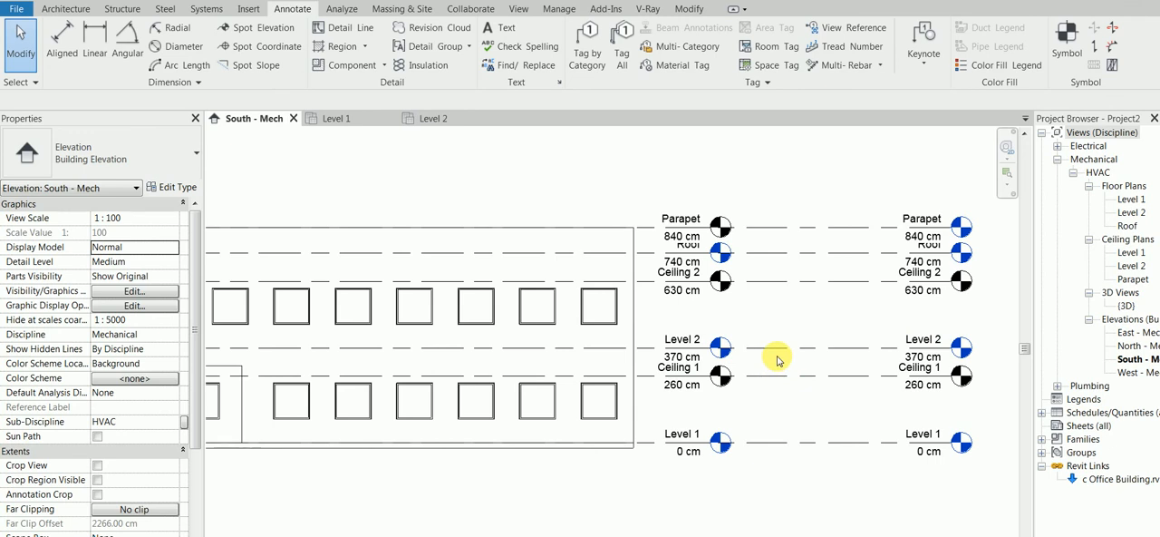
Review the selection options for pinned elements in the South - Mech elevation and return to the Level 1 ceiling plan.
left_click(14, 83)
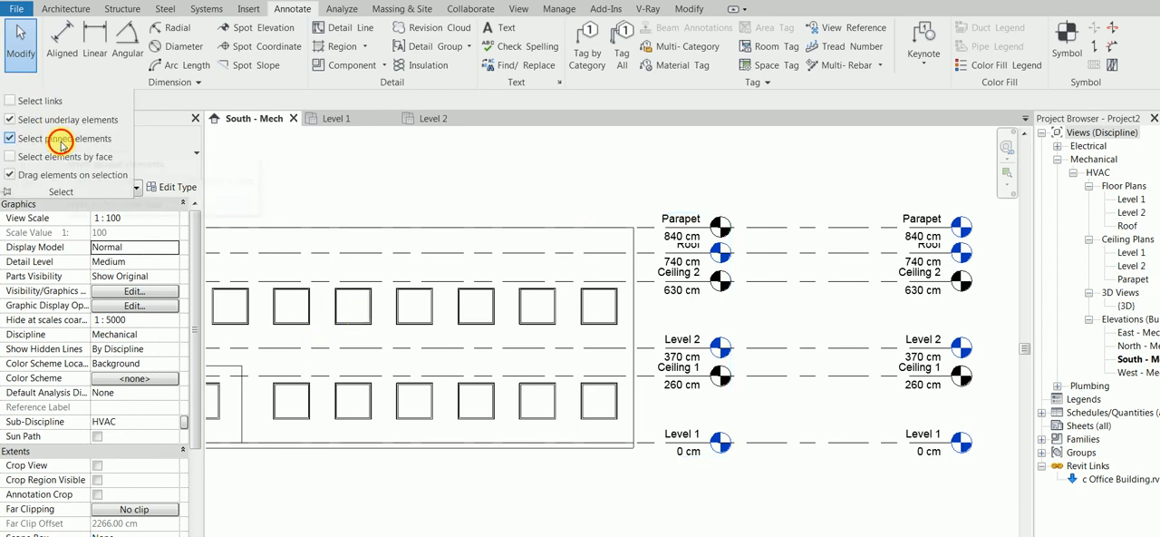
left_click(365, 231)
left_click(408, 166)
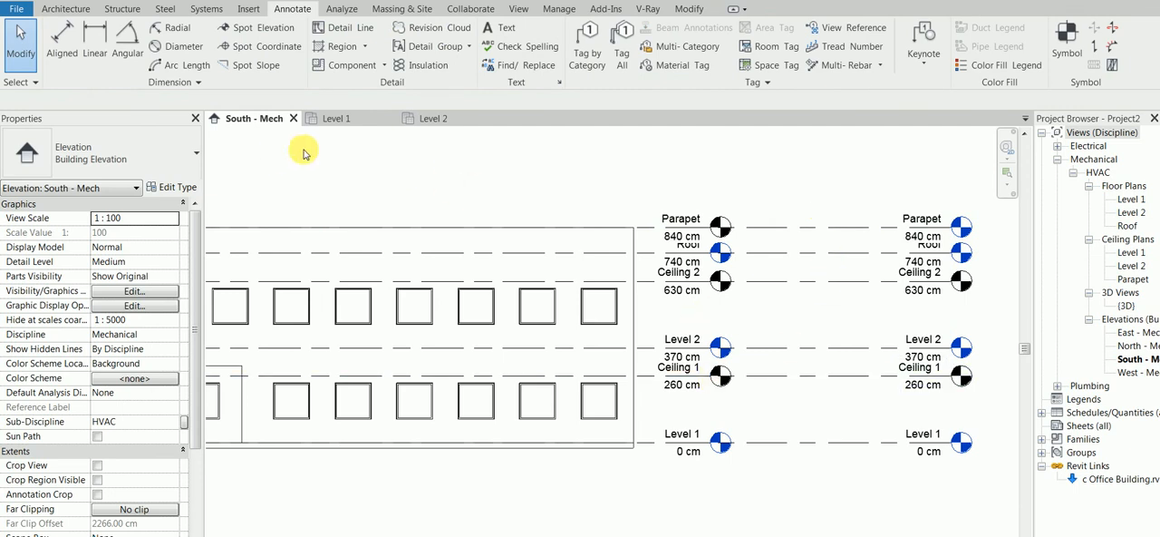
left_click(337, 118)
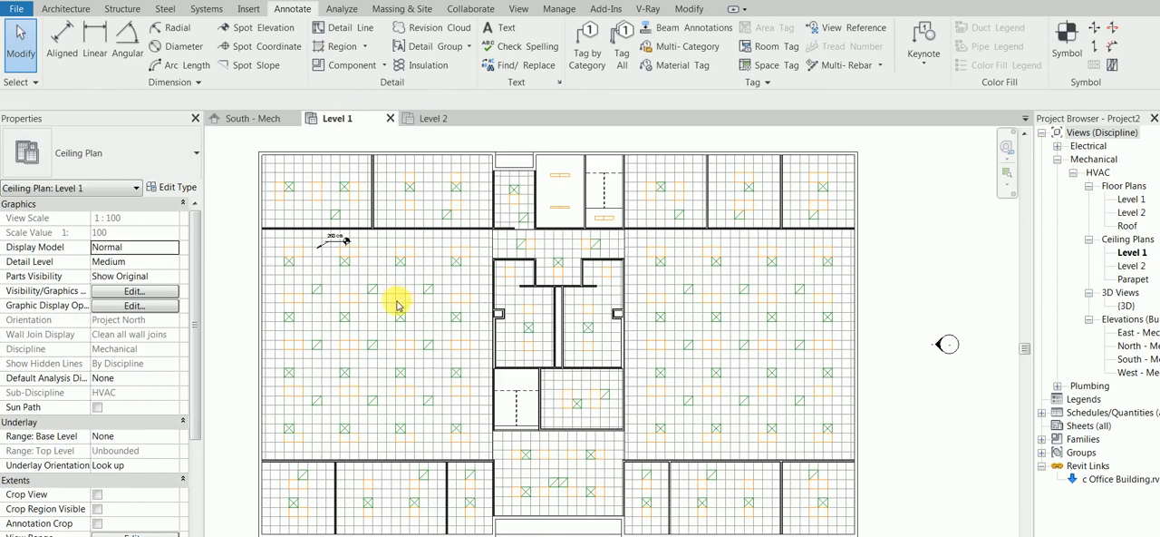